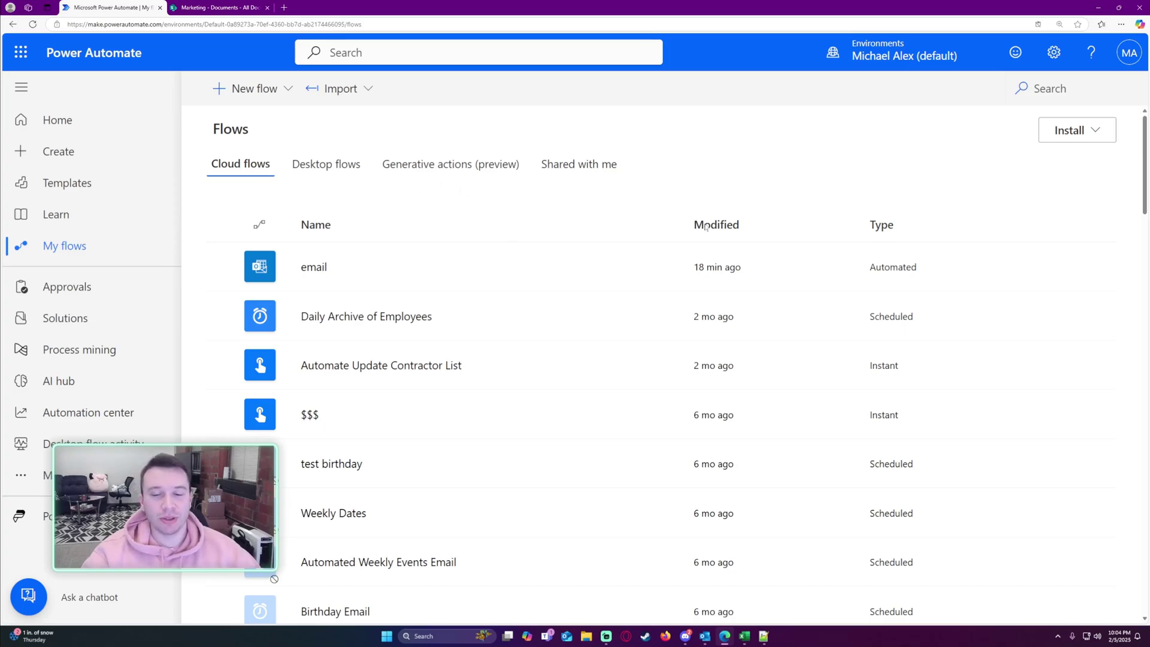
# Switch from the Power Automate flows list to the Employee List.xlsx workbook in Excel.
pyautogui.hotkey('alt', 'Tab')
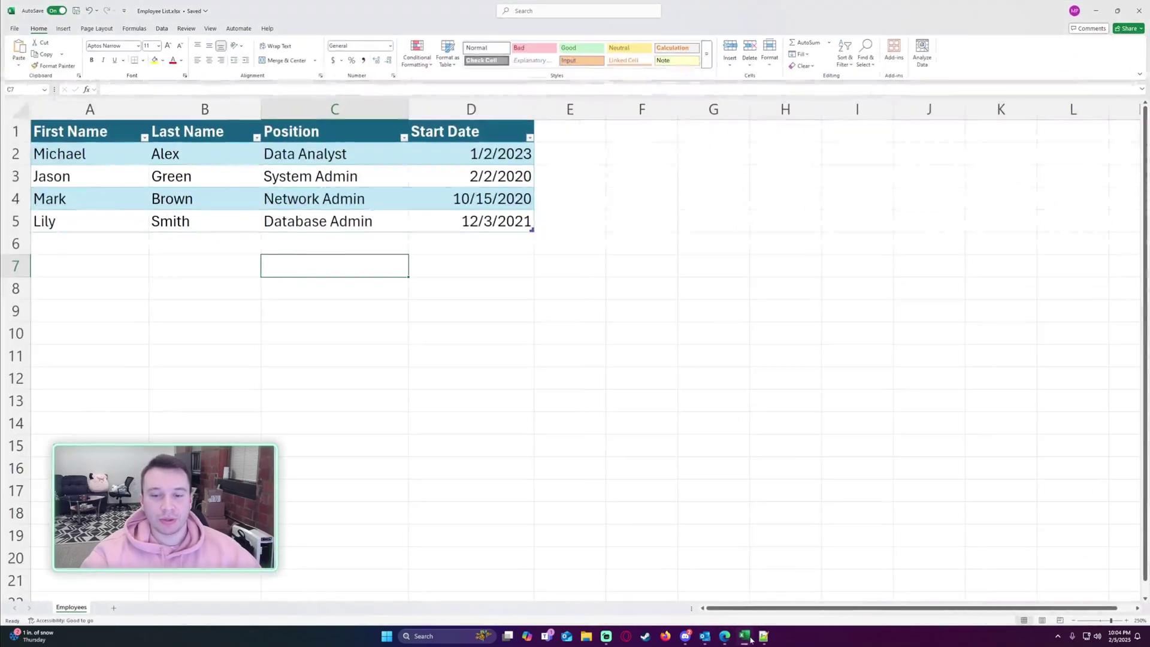
# Minimize Excel and bring up the Marketing – Documents library in the browser.
pyautogui.click(302, 293)
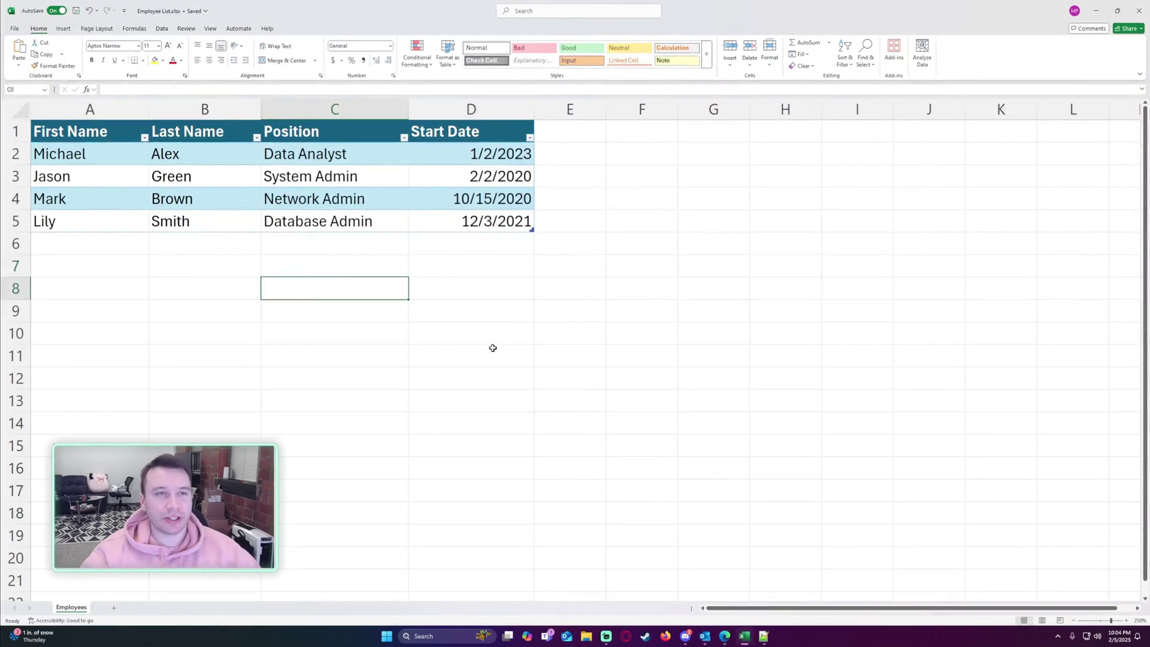
pyautogui.click(1100, 8)
pyautogui.click(215, 8)
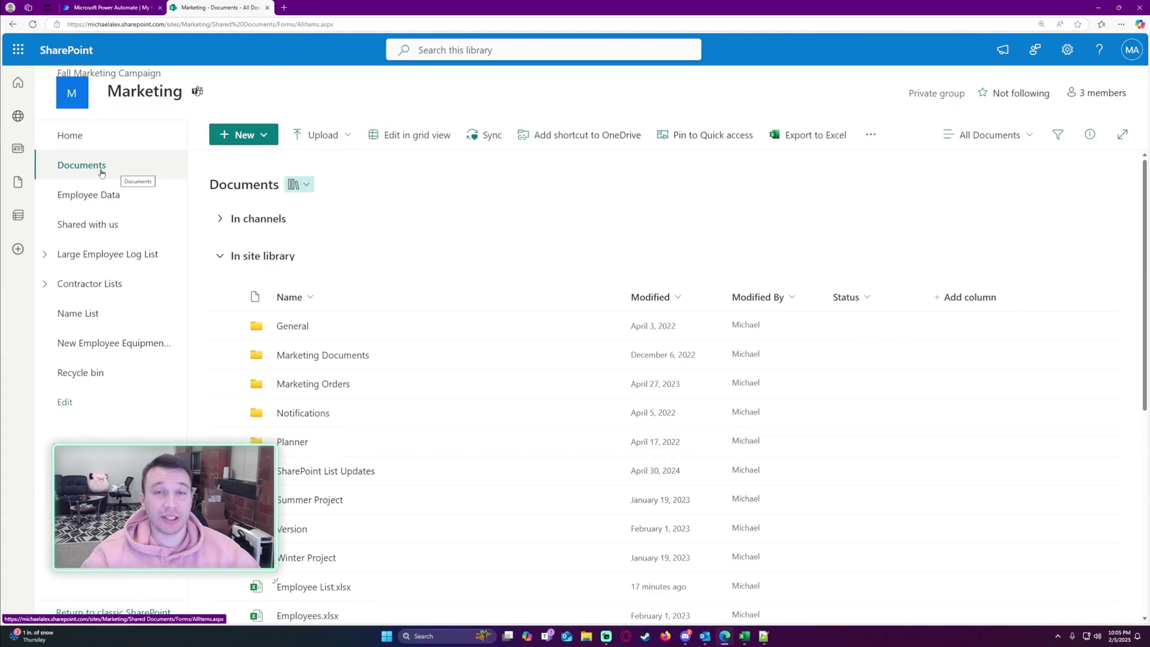
# Create a new folder named 'Automated Reports' in the Marketing Documents library.
pyautogui.click(261, 138)
pyautogui.click(259, 163)
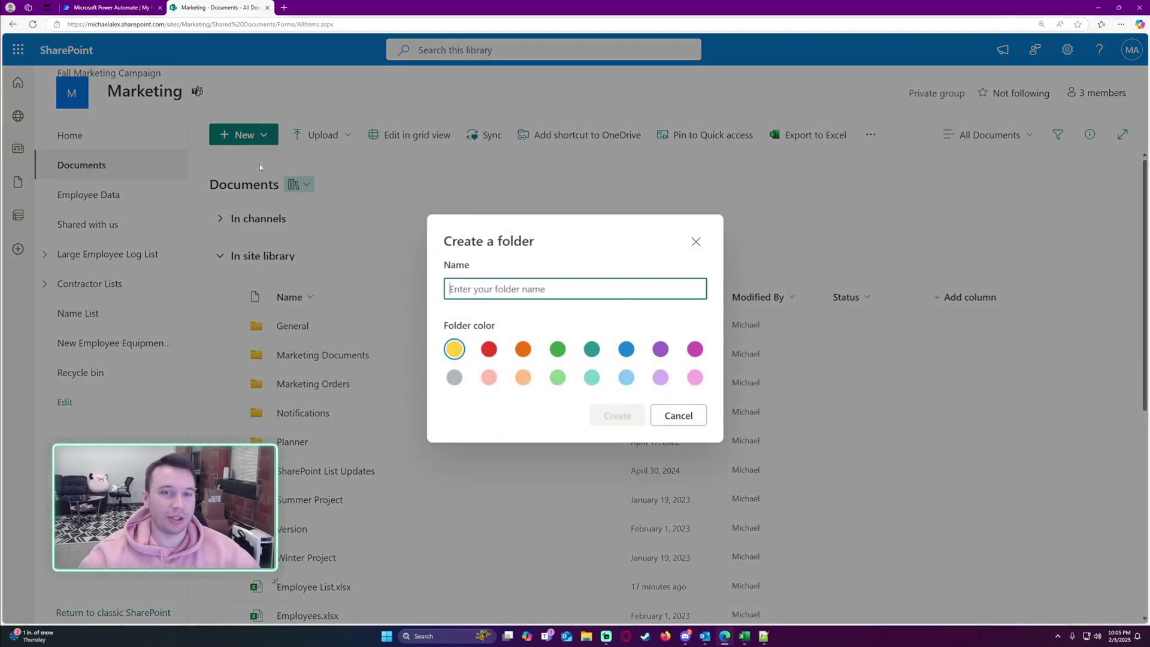
pyautogui.write('Auto')
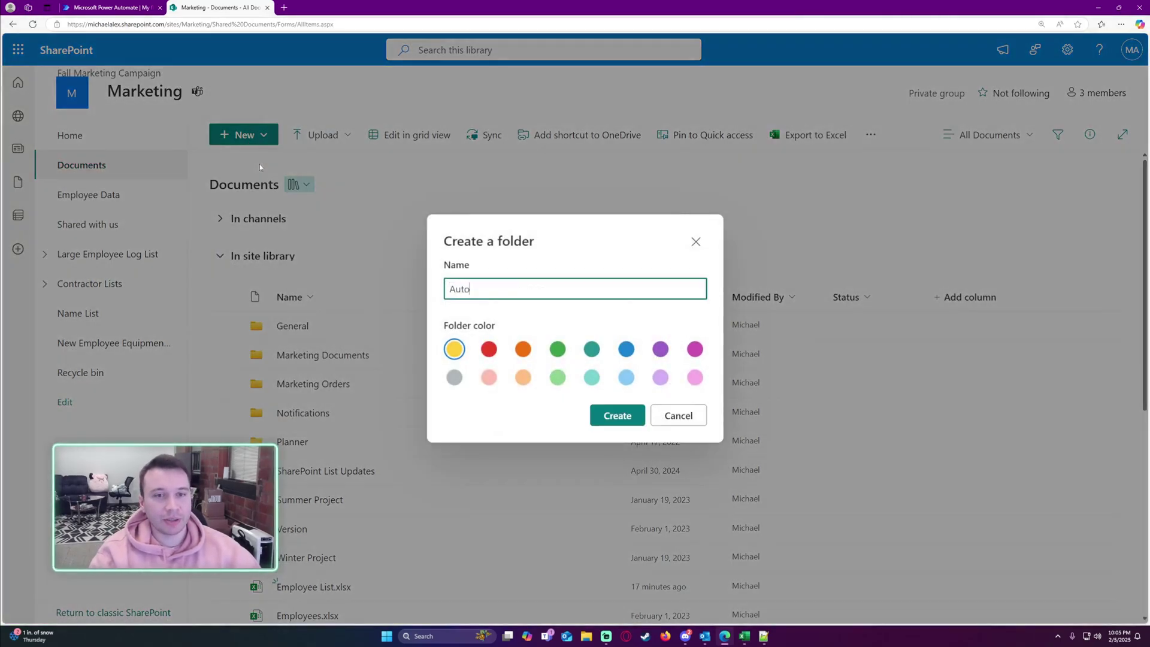
pyautogui.write('mated Reports')
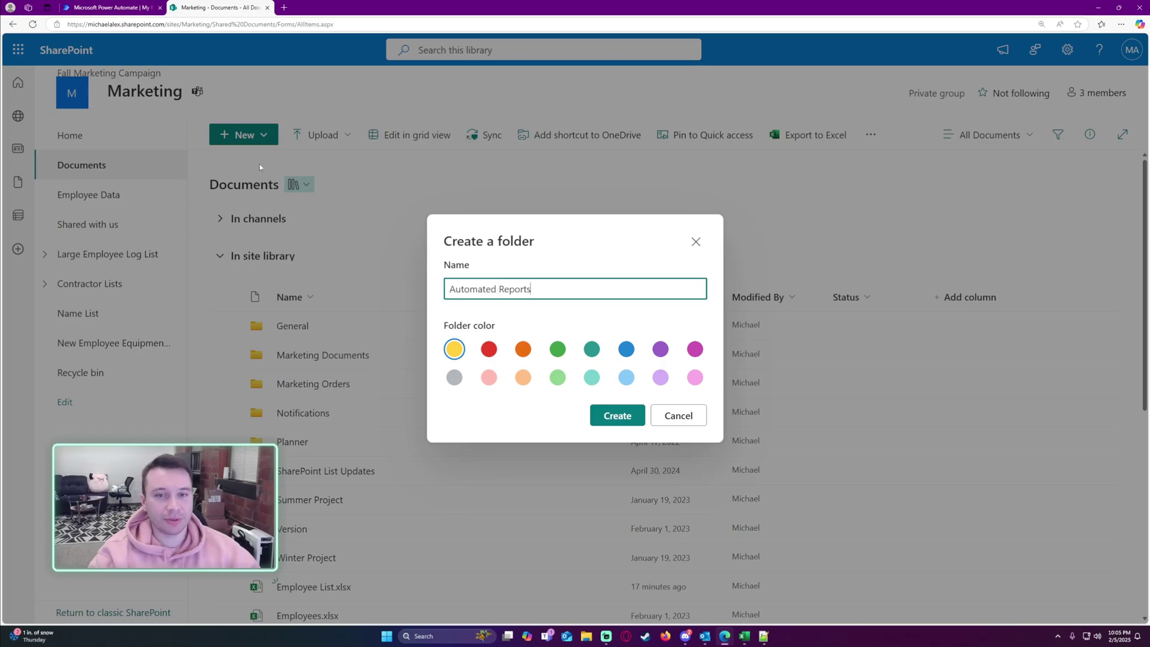
pyautogui.click(617, 415)
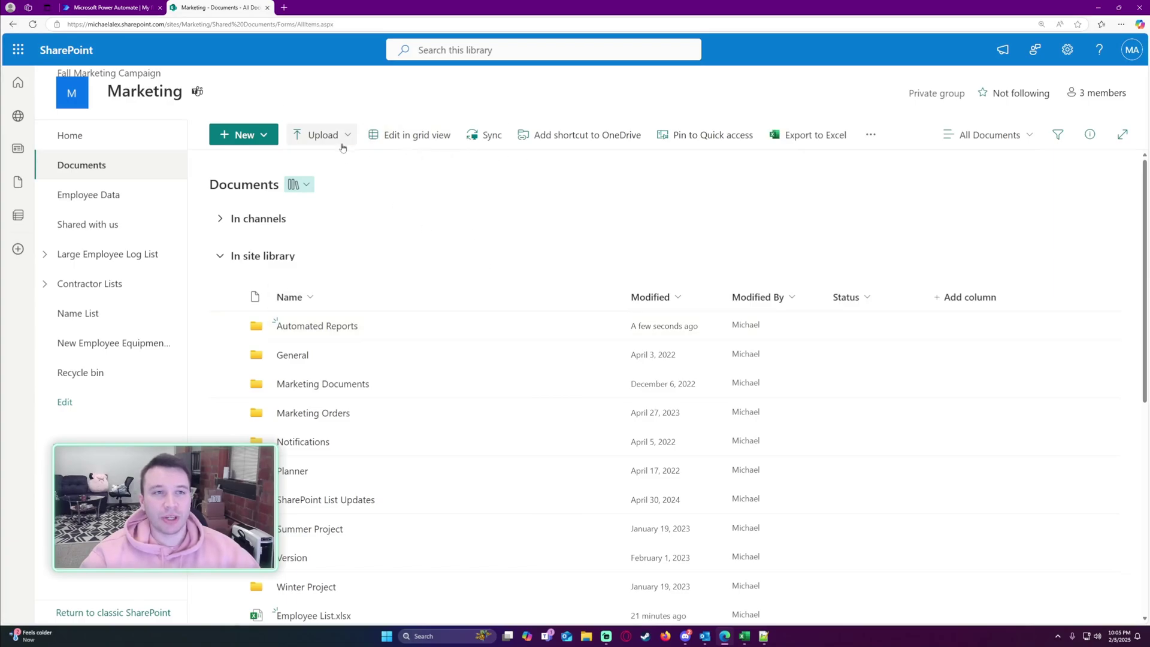
# Back in Power Automate, start a new automated cloud flow named 'Automated Report'.
pyautogui.click(108, 8)
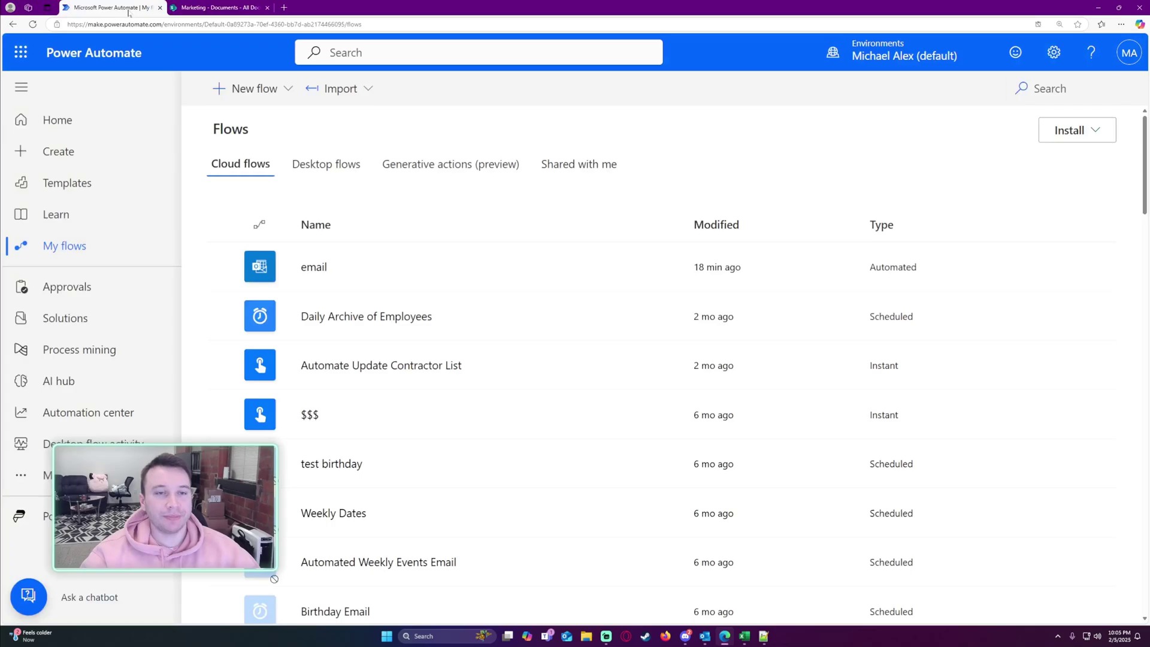
pyautogui.click(252, 89)
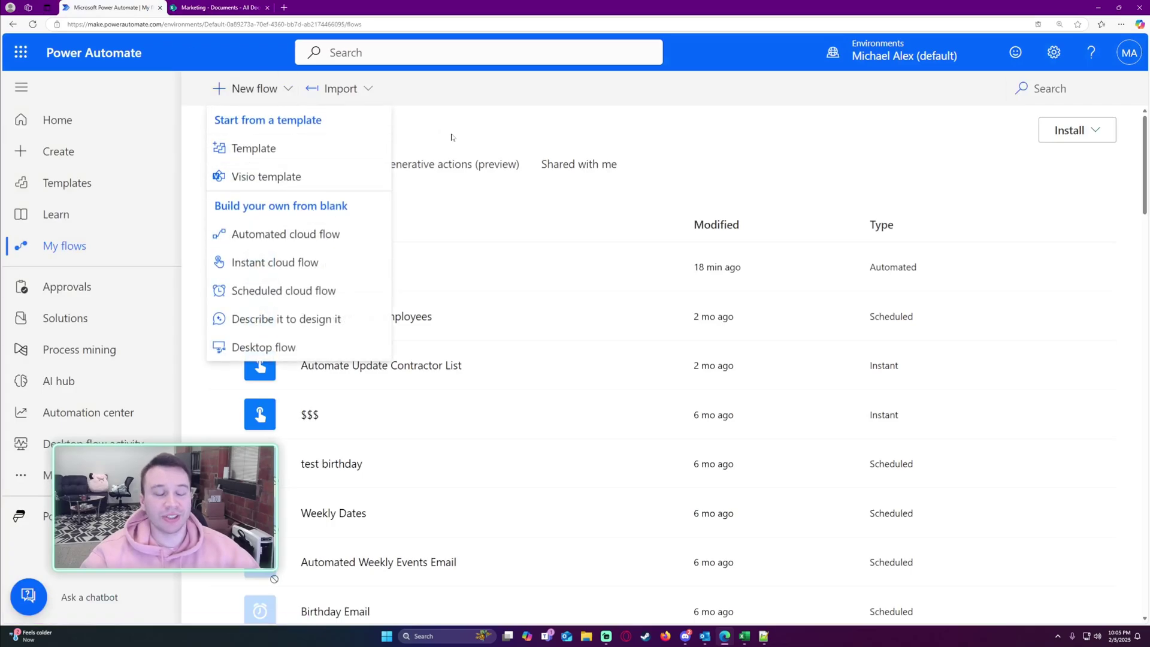
pyautogui.click(368, 234)
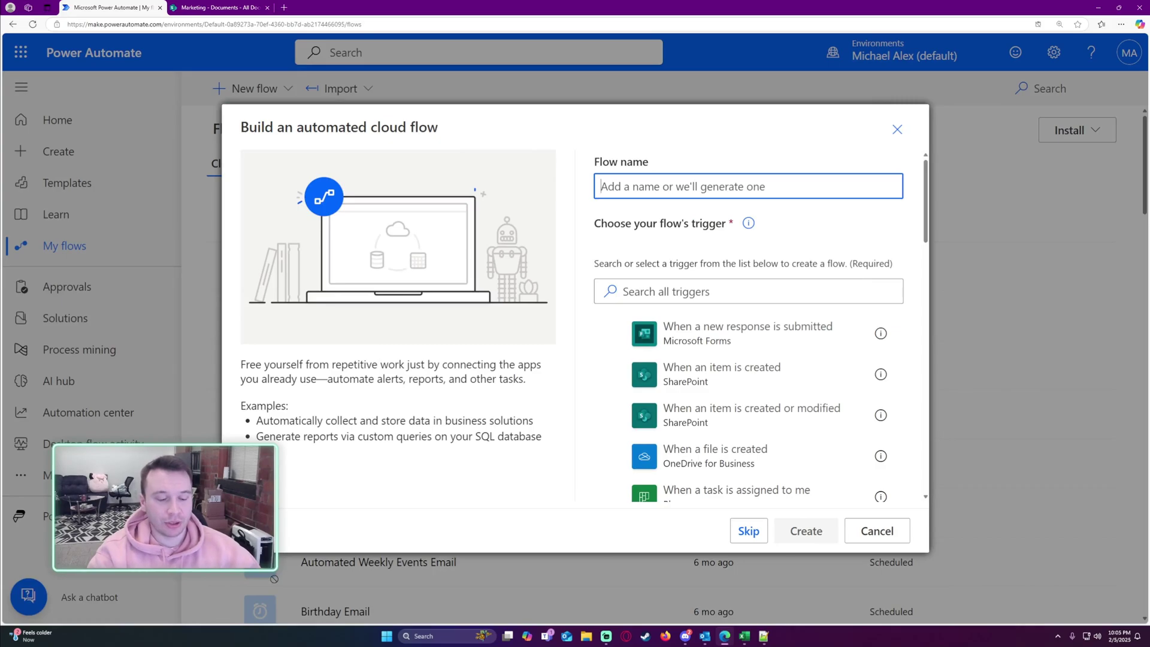
pyautogui.write('Au')
pyautogui.hotkey('ctrl', 'a')
pyautogui.write('AU')
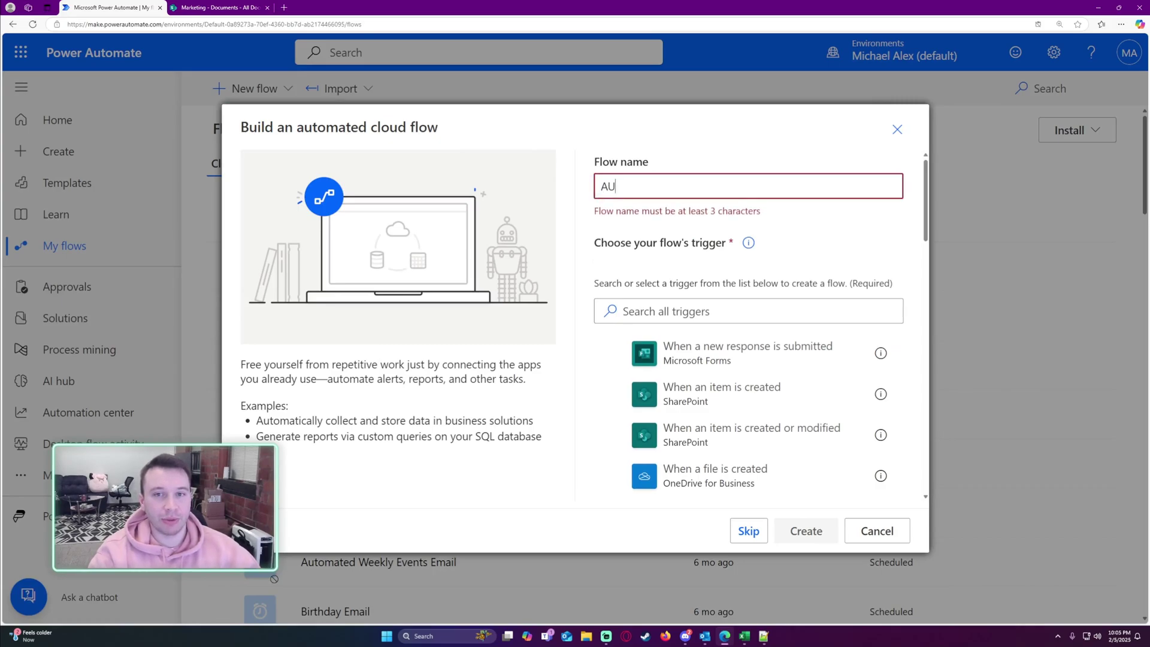
pyautogui.write('utomated Report')
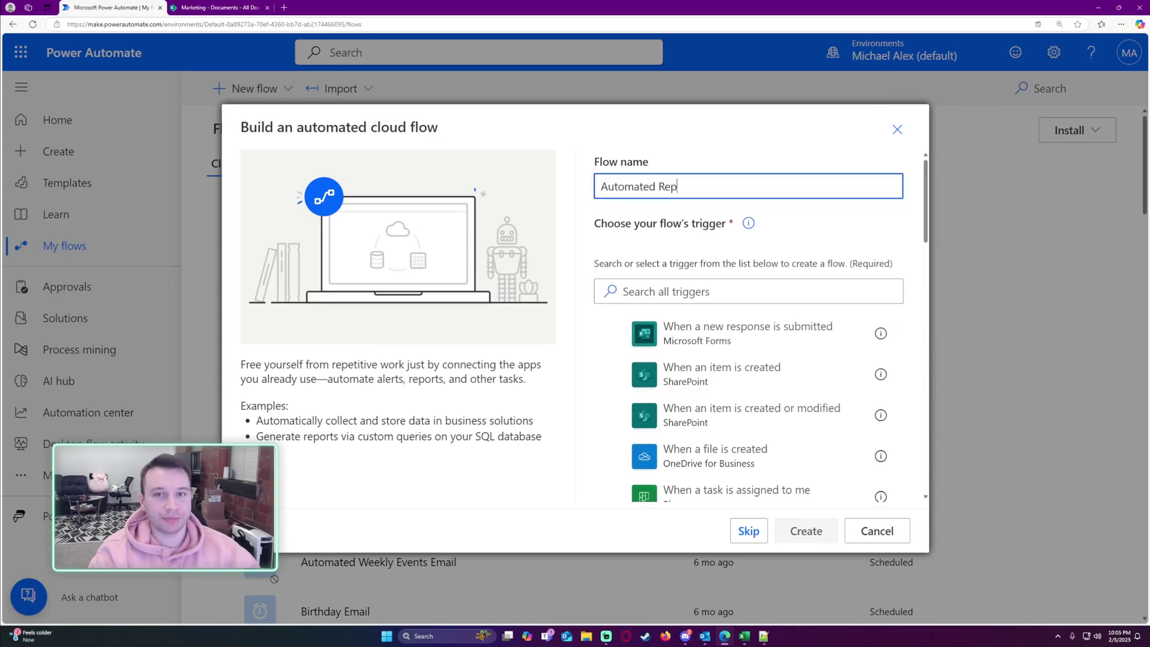
# Search 'email', pick the When a new email arrives (V3) trigger, and create the flow.
pyautogui.click(689, 285)
pyautogui.write('em')
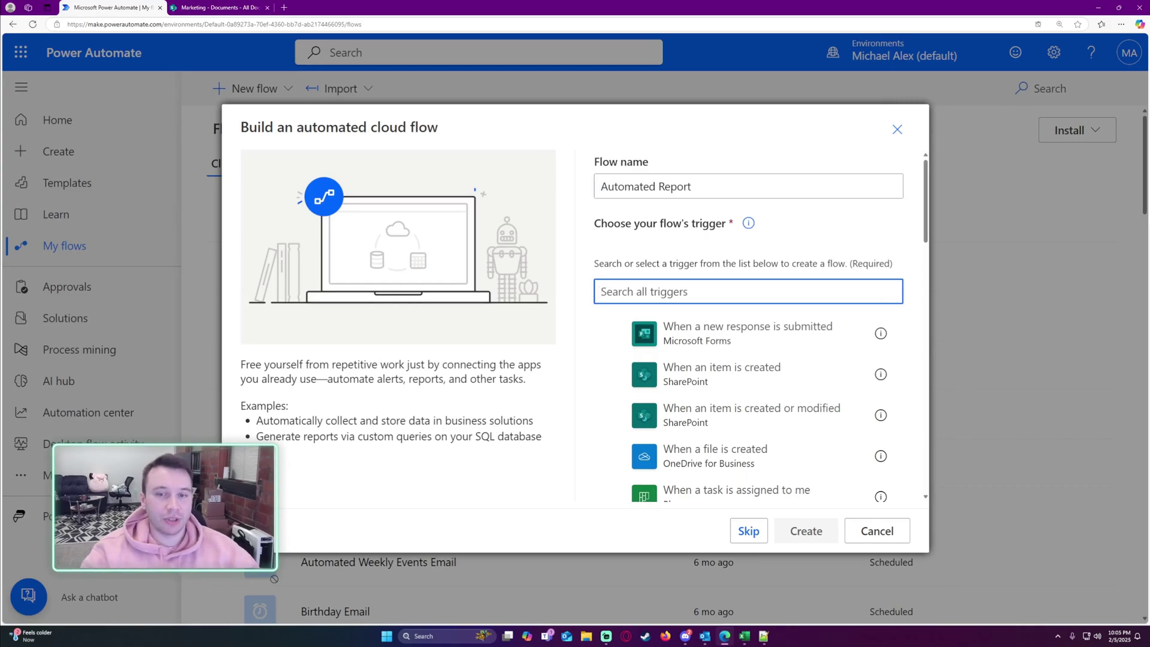
pyautogui.write('ail')
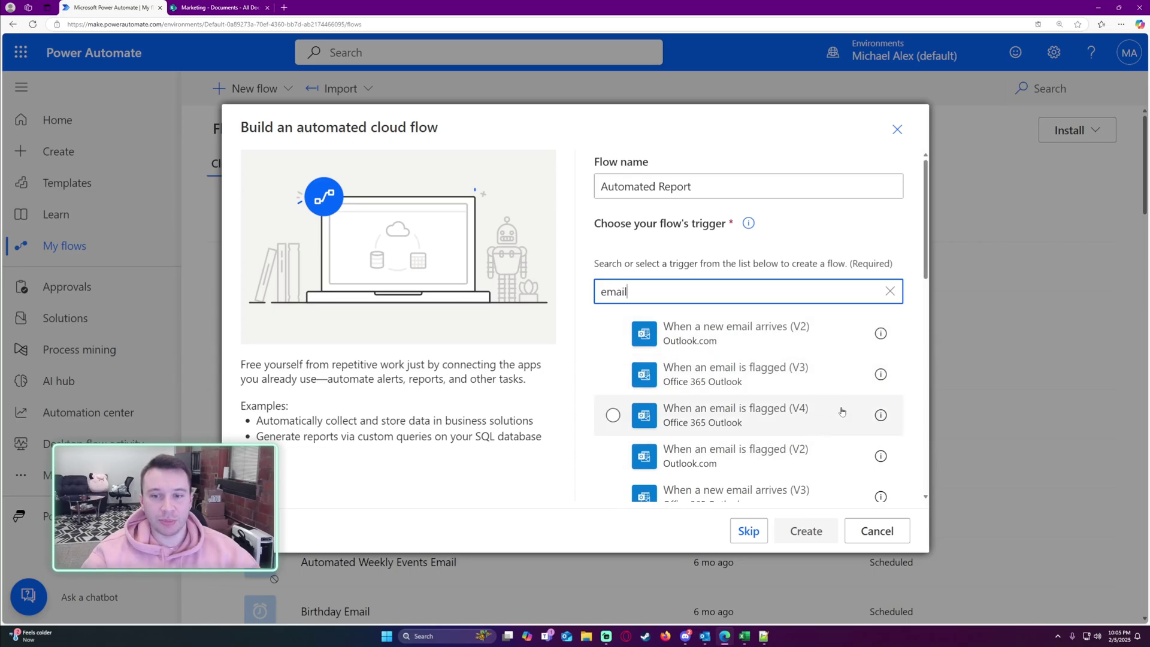
pyautogui.scroll(-1, 826, 419)
pyautogui.click(819, 446)
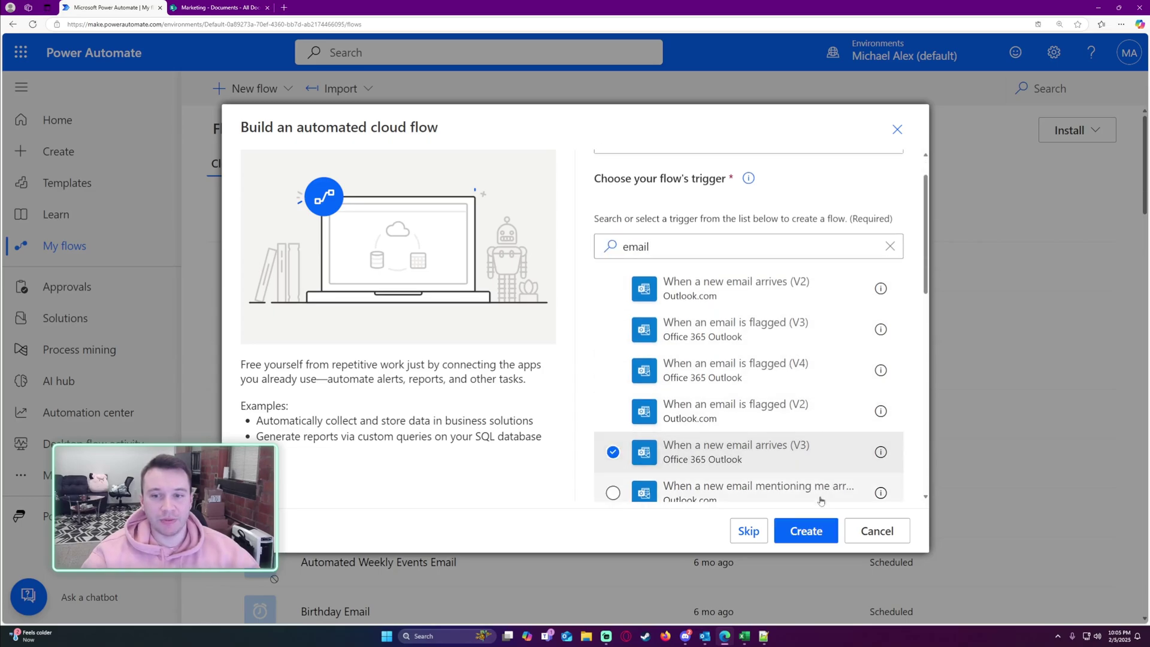
pyautogui.click(805, 531)
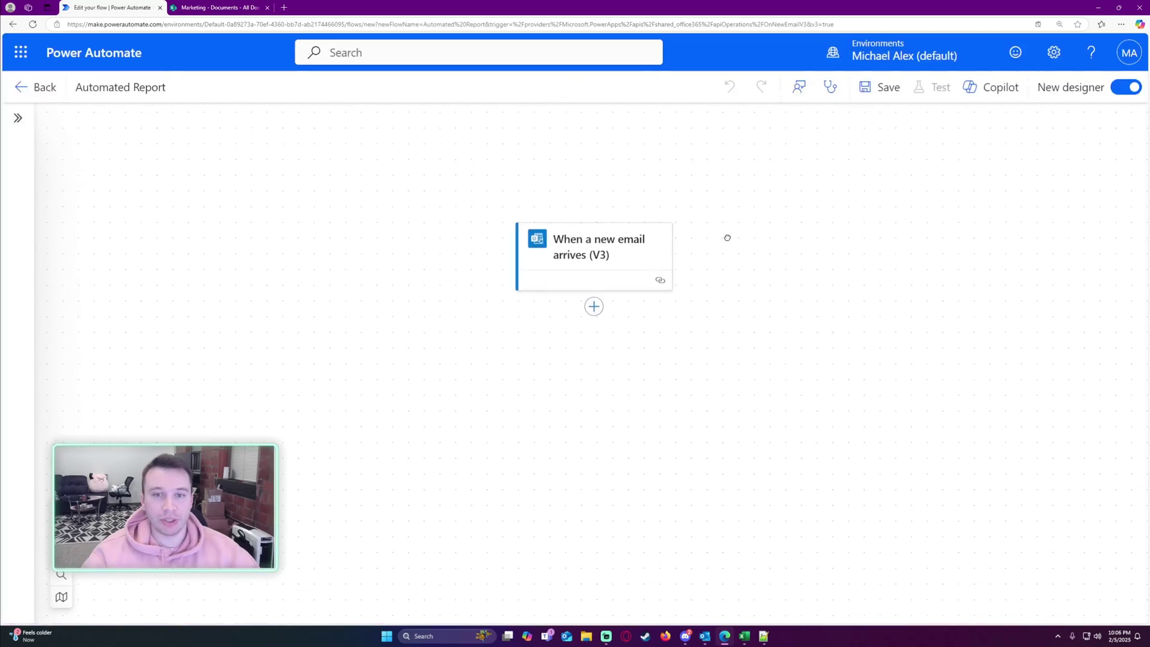
# Show all of the email trigger's advanced parameters and set Subject Filter to 'Automated Report'.
pyautogui.click(595, 233)
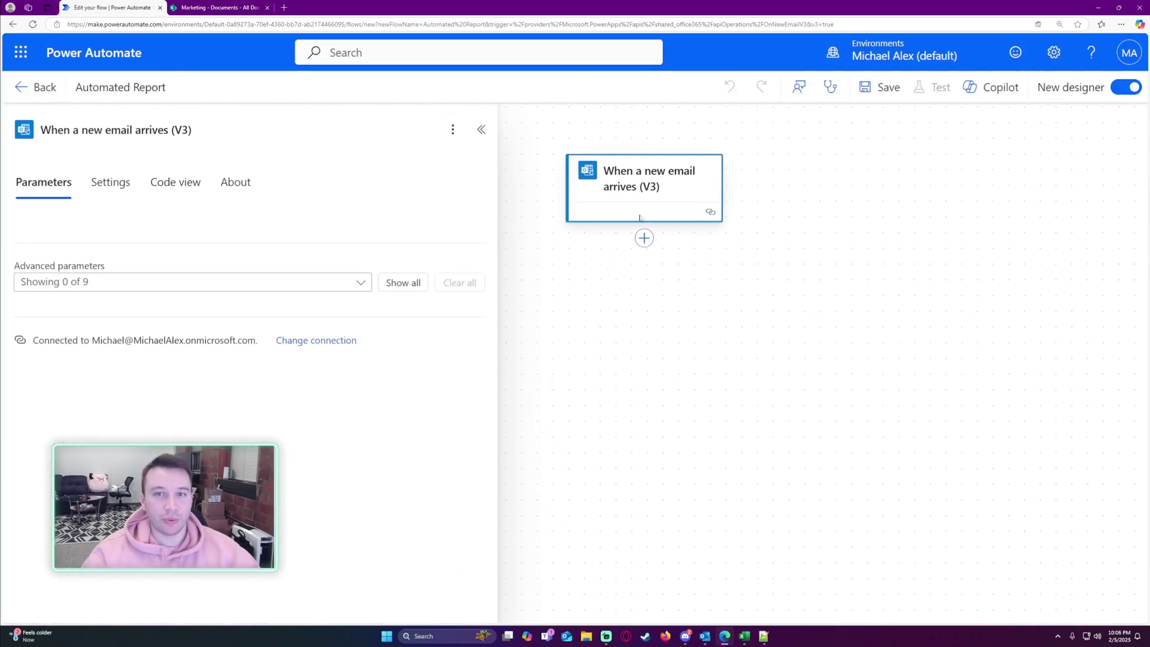
pyautogui.click(367, 284)
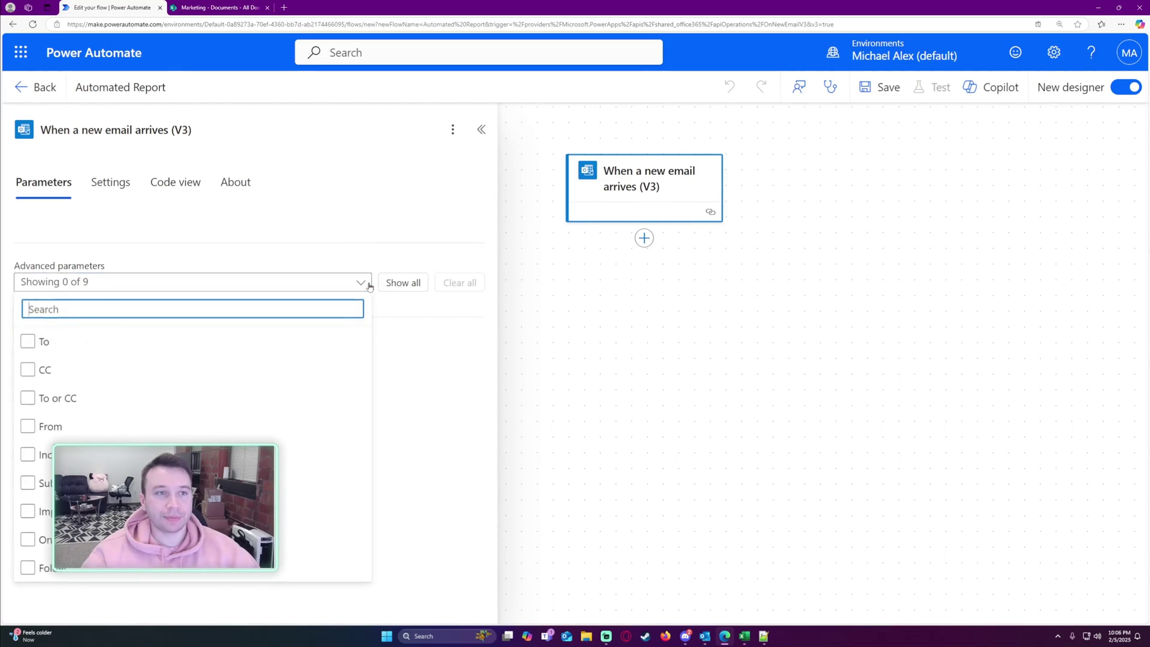
pyautogui.click(368, 284)
pyautogui.click(402, 282)
pyautogui.scroll(-2, 401, 279)
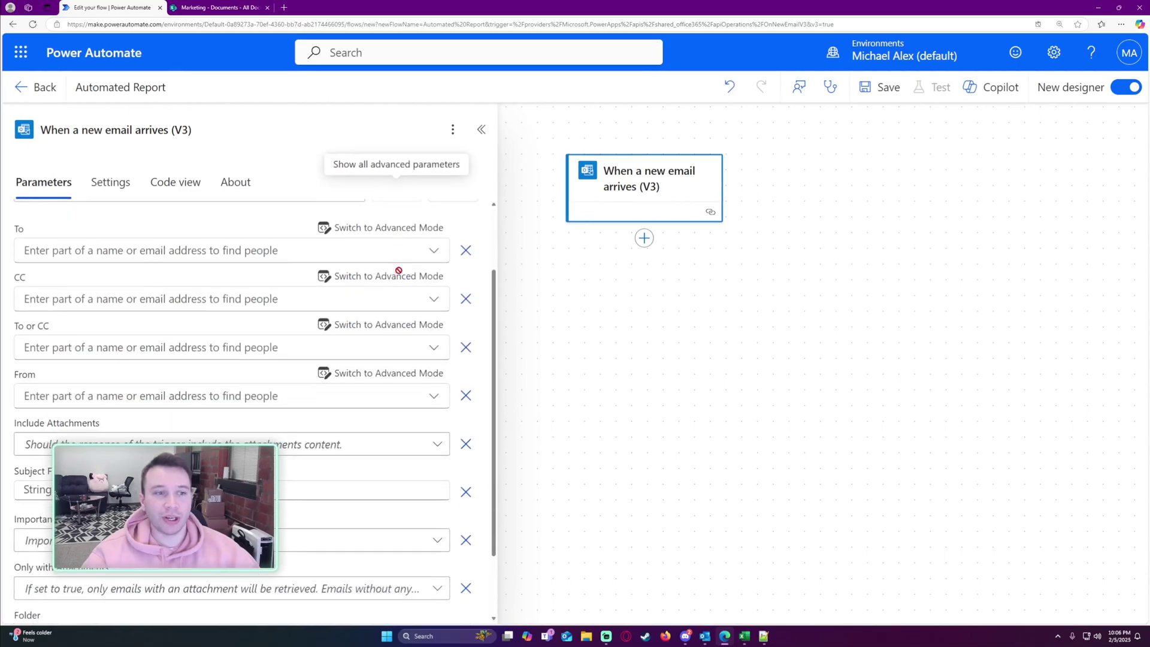
pyautogui.hotkey('ctrl', '-')
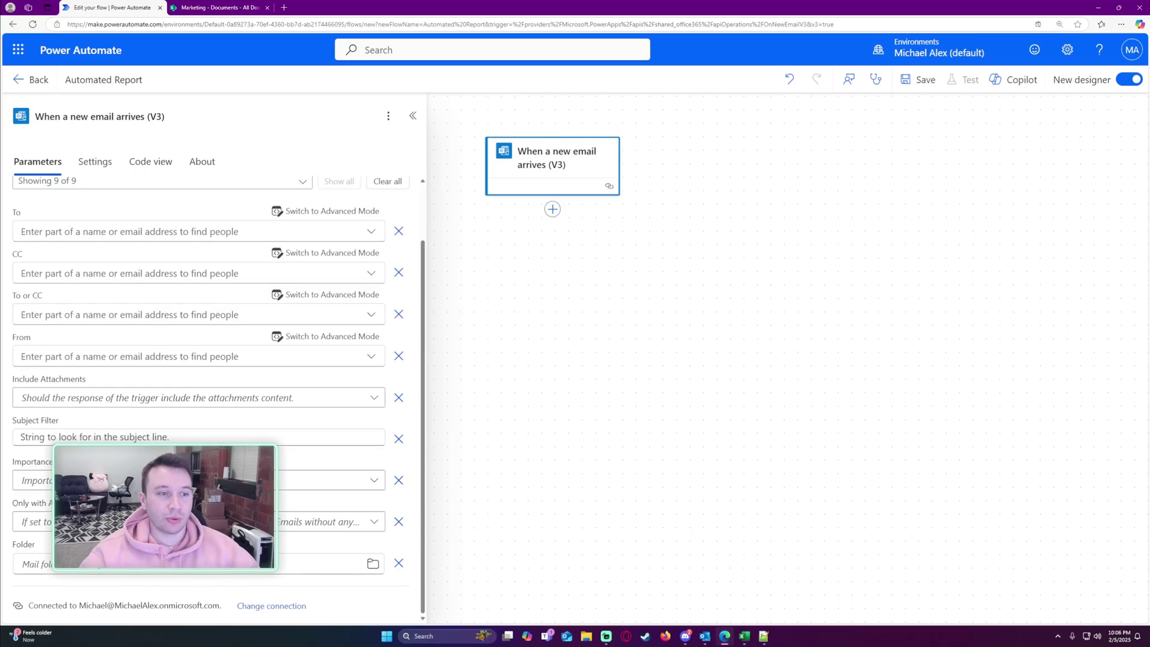
pyautogui.click(170, 442)
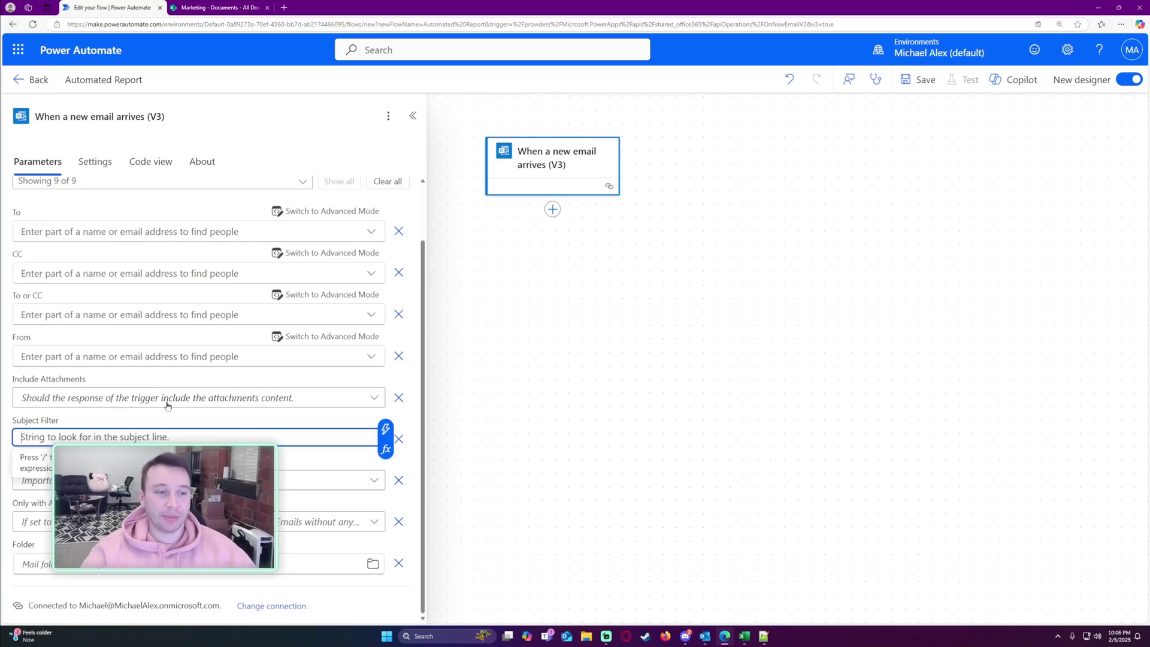
pyautogui.hotkey('ctrl', '+')
pyautogui.click(264, 406)
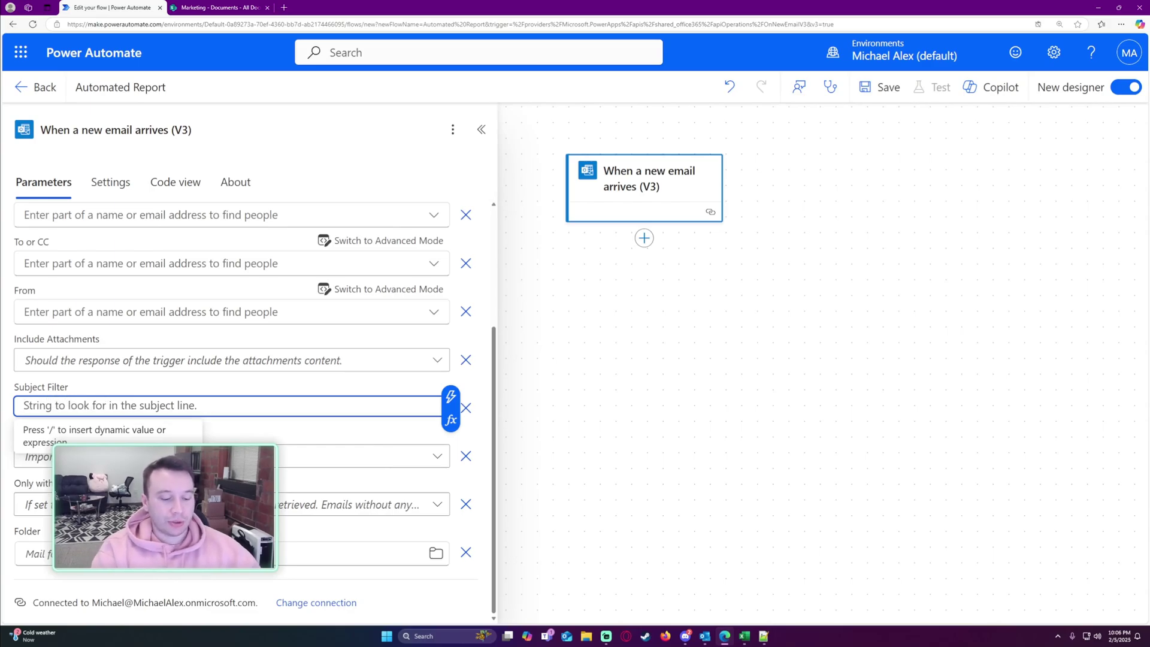
pyautogui.write('Automated')
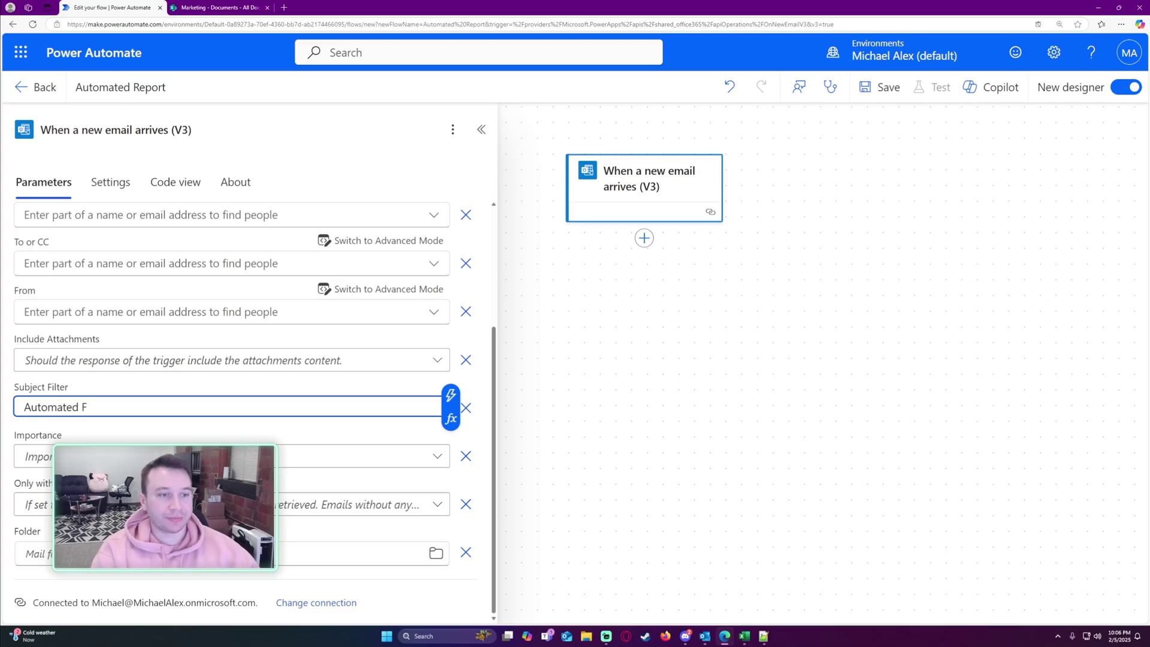
pyautogui.hotkey('ctrl', 'a')
pyautogui.write('Automated Report')
pyautogui.click(169, 428)
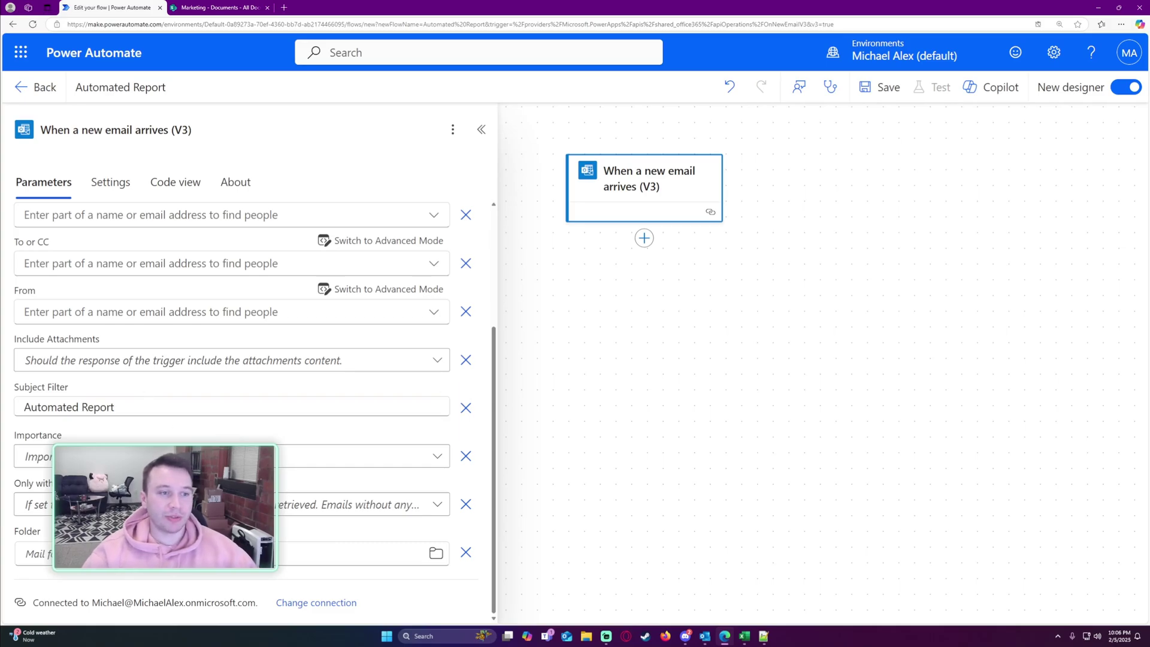
# Set the trigger's Include Attachments option to Yes.
pyautogui.scroll(2, 168, 428)
pyautogui.scroll(1, 168, 428)
pyautogui.scroll(-1, 169, 428)
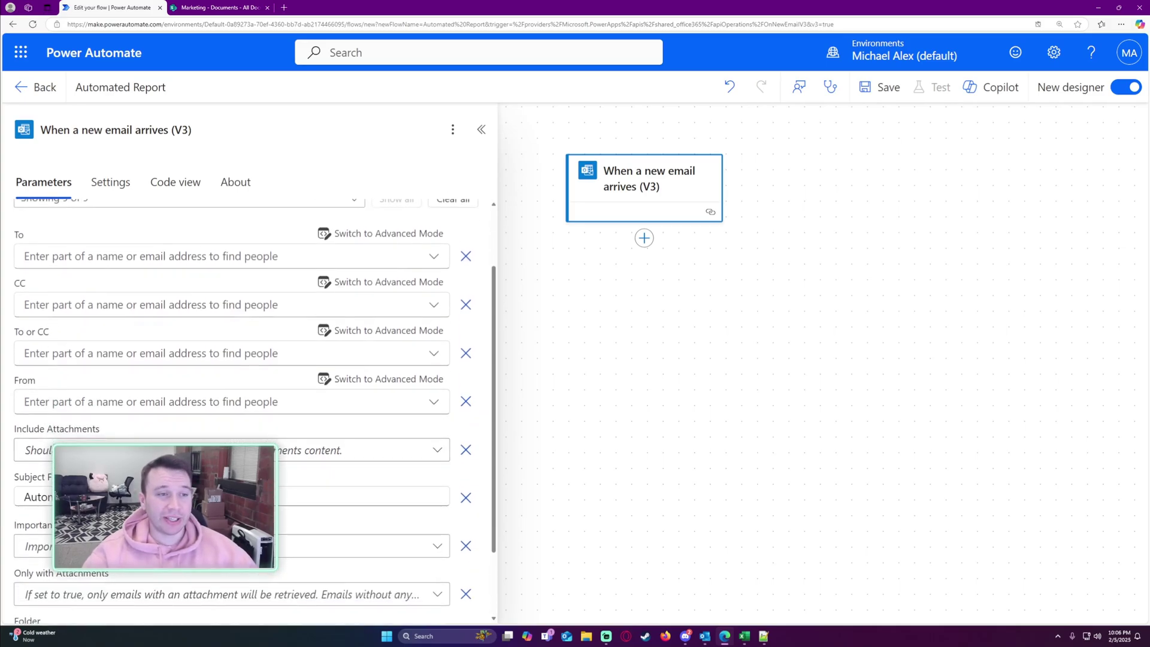
pyautogui.click(168, 353)
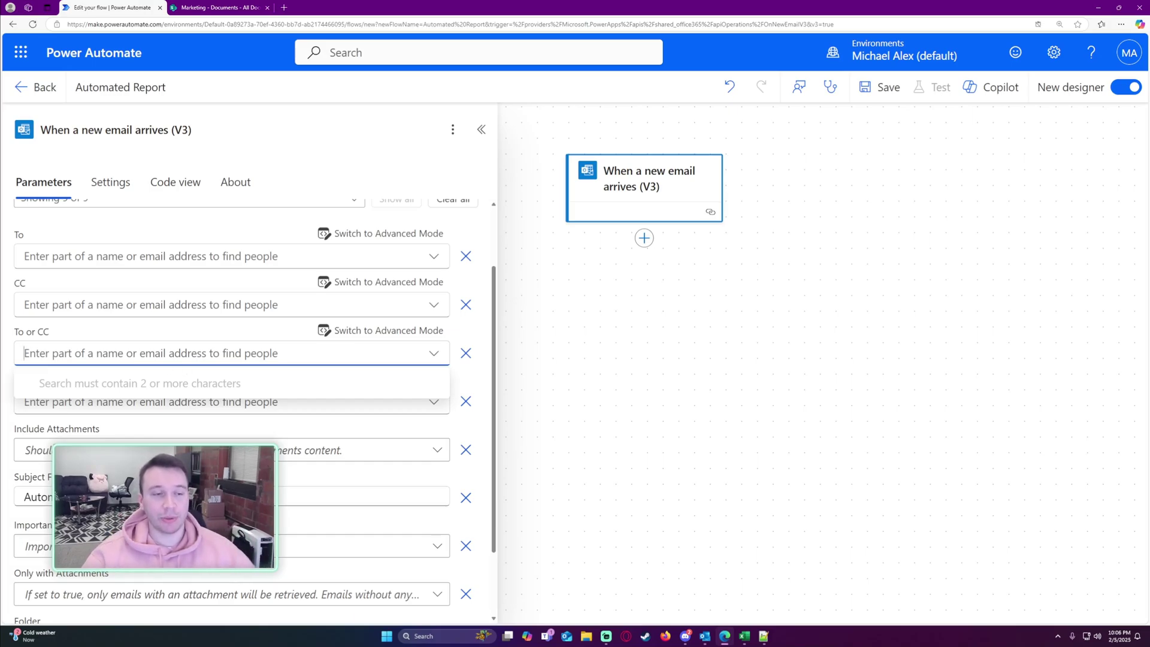
pyautogui.scroll(-2, 156, 399)
pyautogui.click(173, 399)
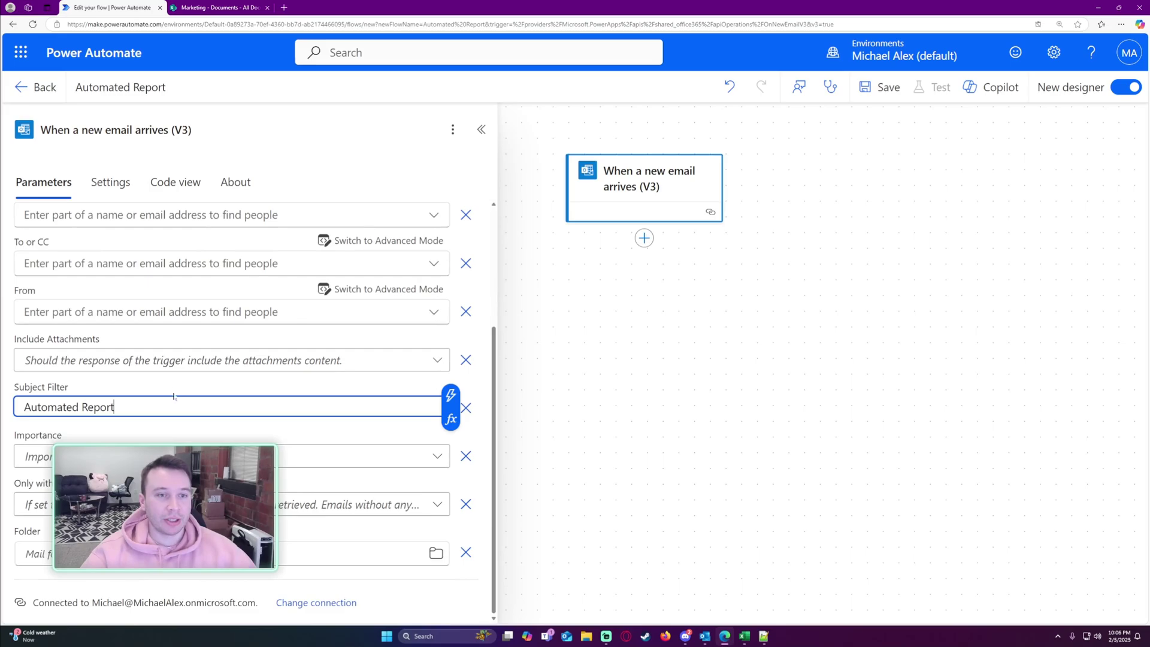
pyautogui.click(174, 360)
pyautogui.click(66, 441)
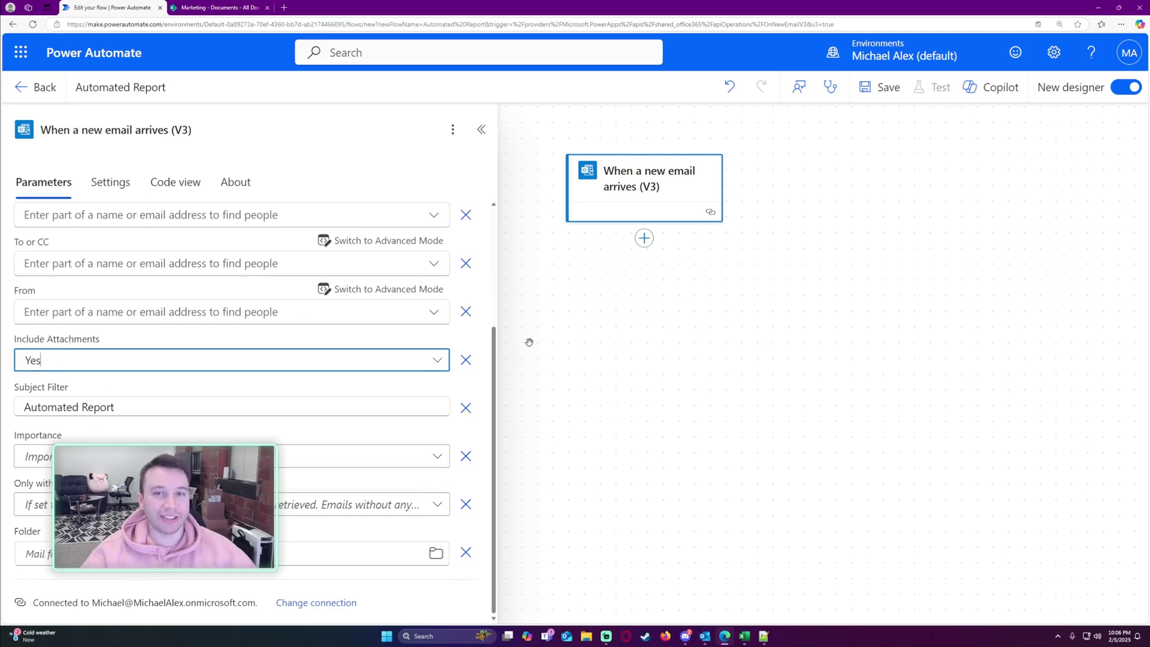
# Add the Office 365 Outlook Get Attachment (V2) action after the trigger, searching 'get attachments'.
pyautogui.click(651, 321)
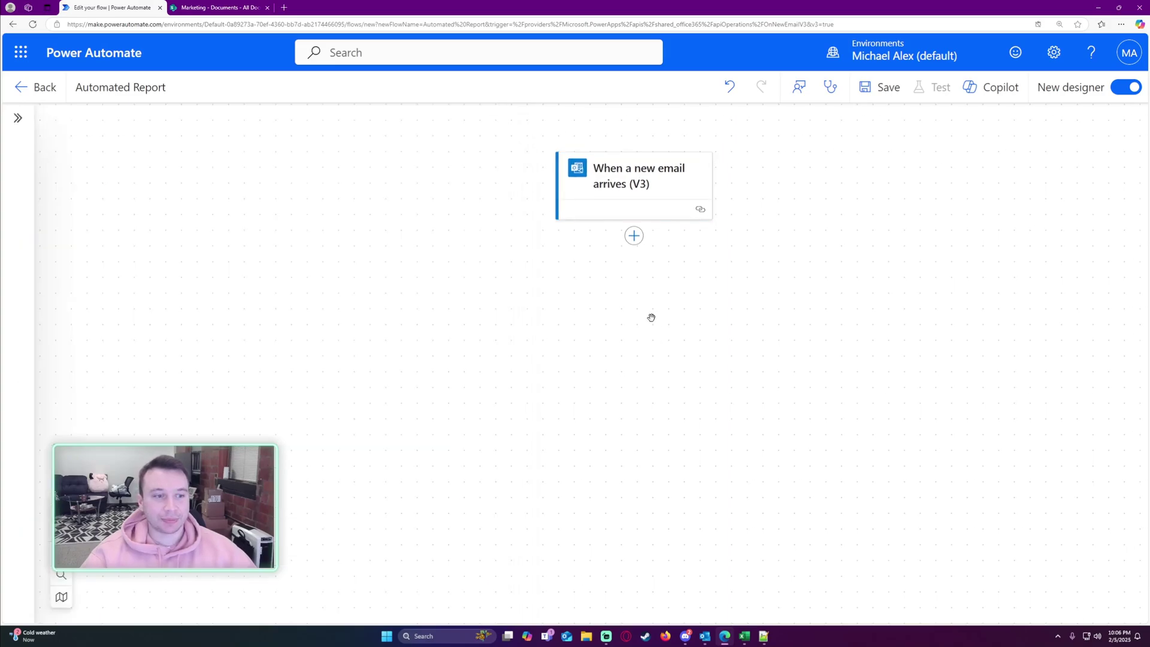
pyautogui.click(634, 236)
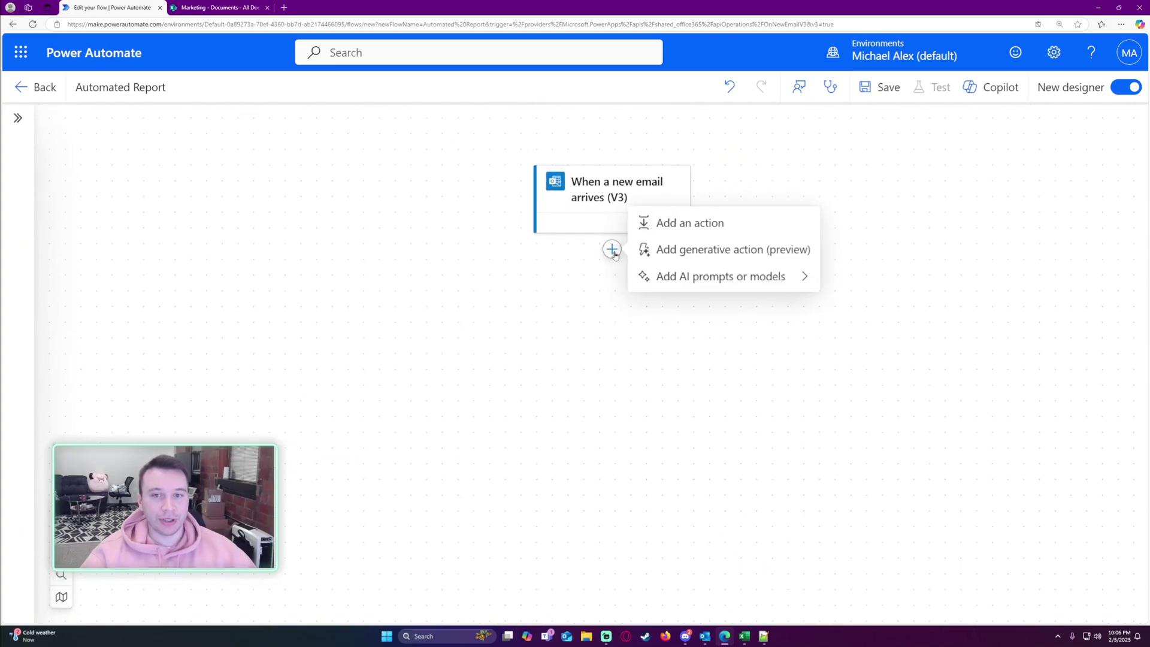
pyautogui.click(669, 234)
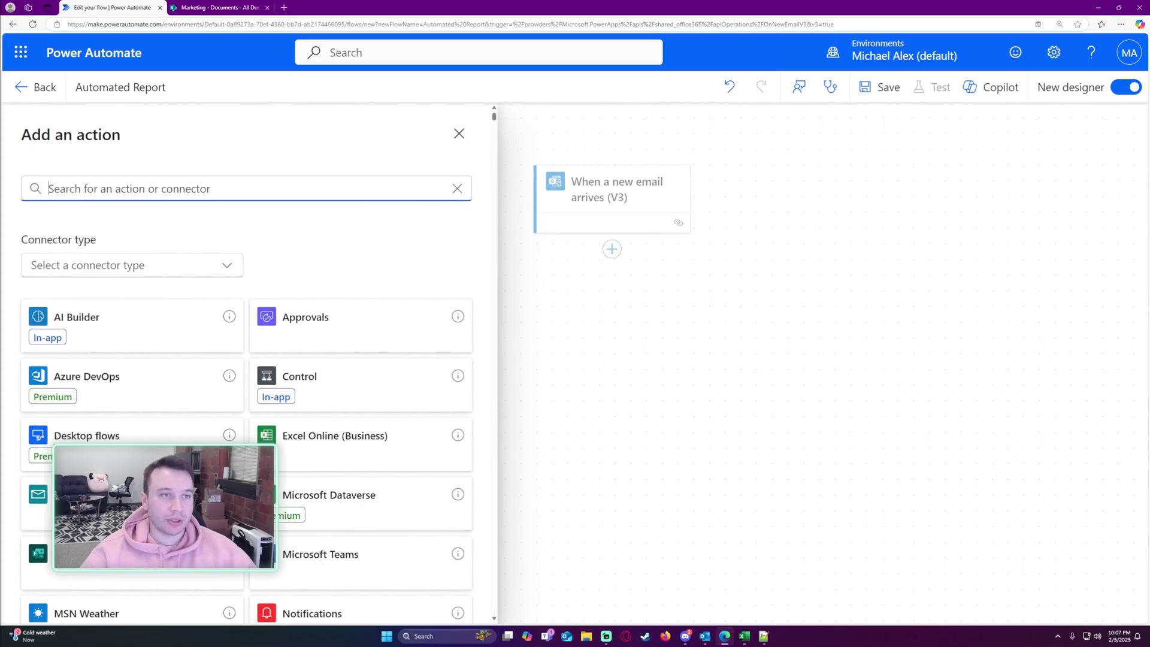
pyautogui.write('get attachy')
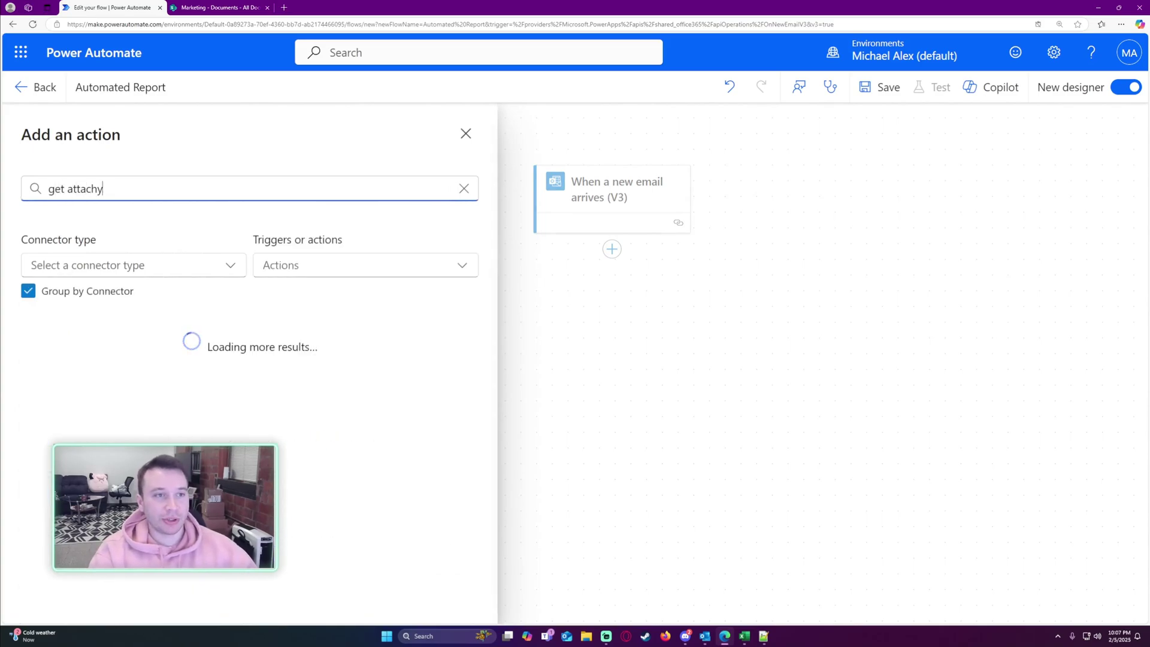
pyautogui.press('BackSpace')
pyautogui.write('ments')
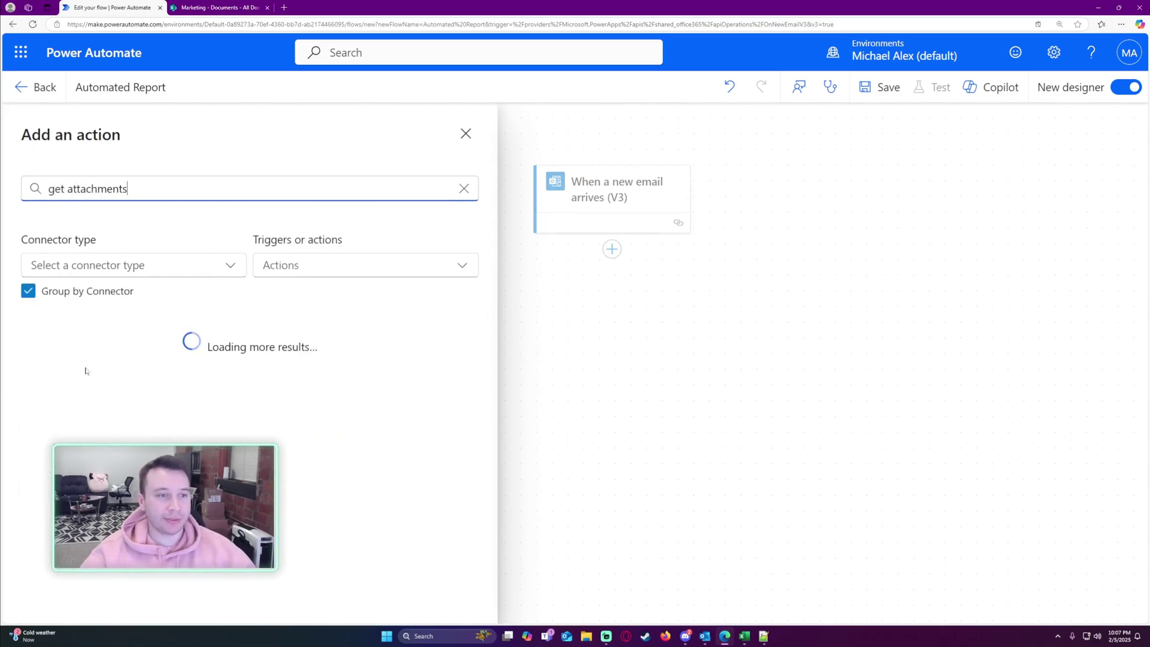
pyautogui.scroll(-5, 168, 371)
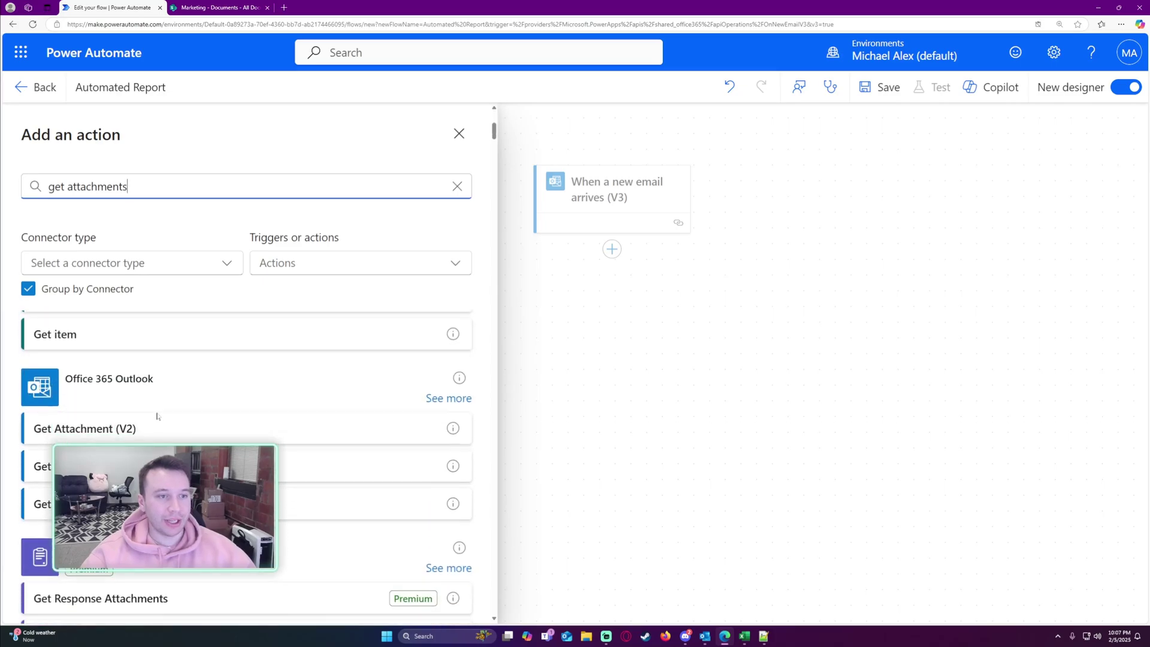
pyautogui.scroll(-2, 127, 388)
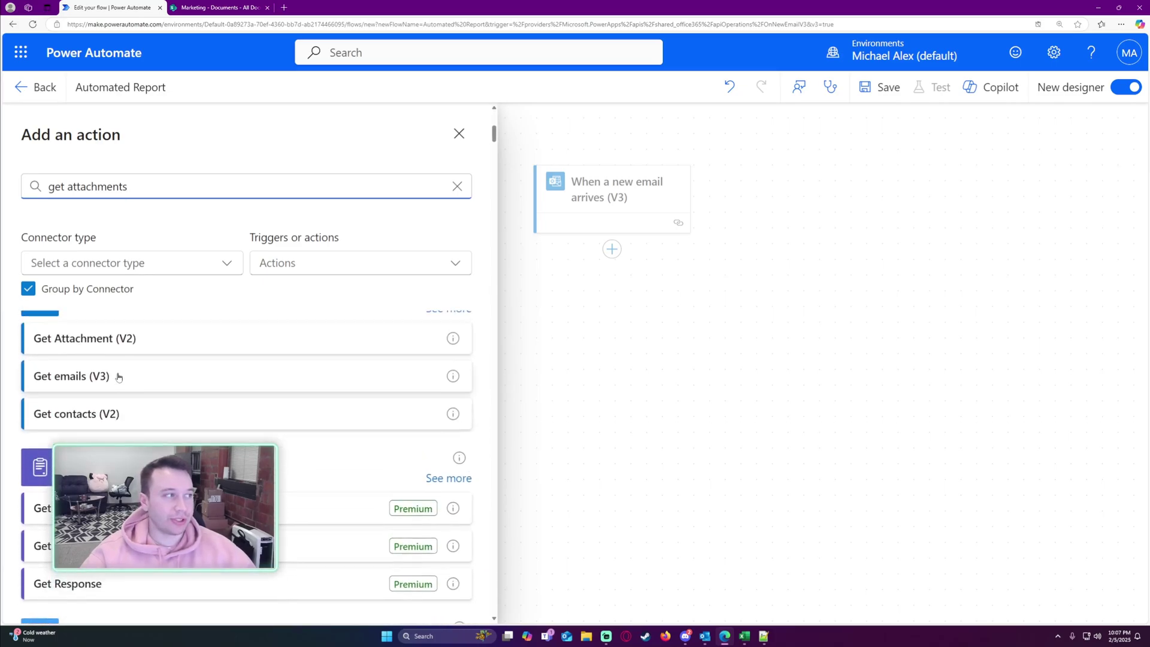
pyautogui.click(123, 340)
# Fill Get Attachment's Message Id with the trigger's Message Id token.
pyautogui.click(180, 244)
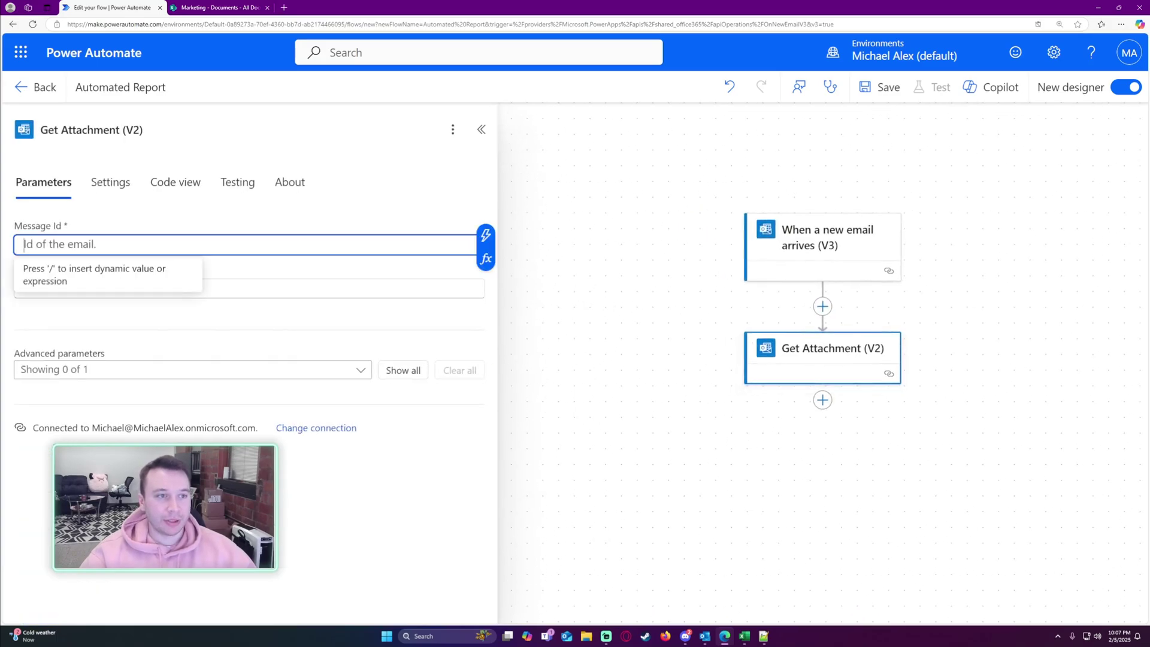
pyautogui.click(486, 235)
pyautogui.click(773, 314)
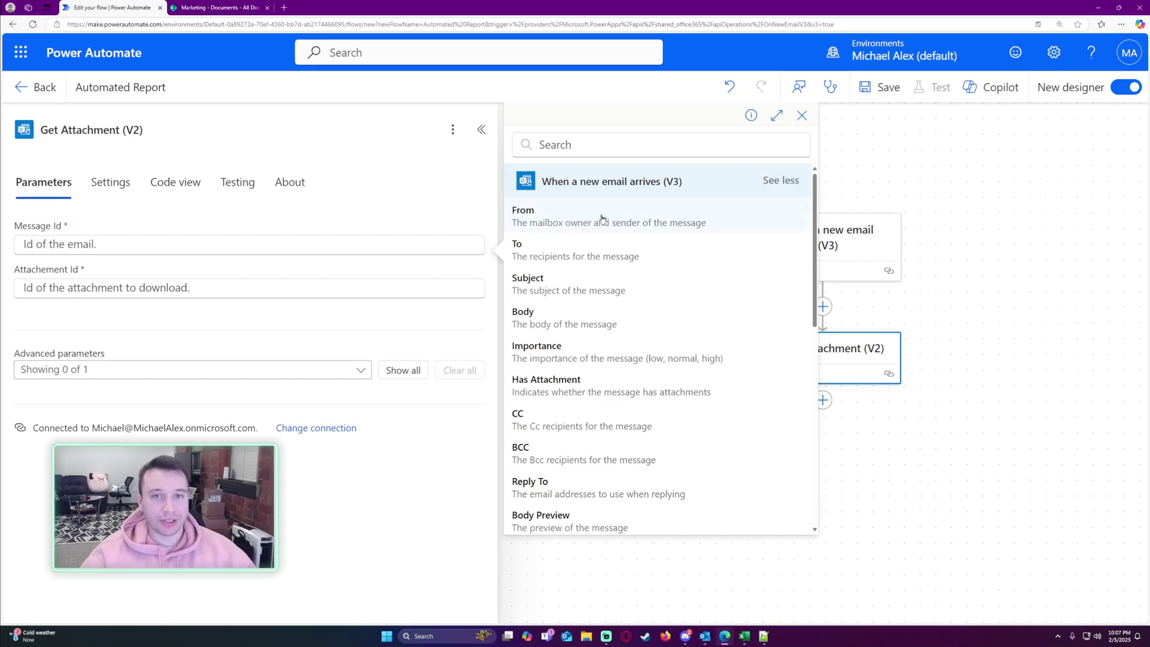
pyautogui.scroll(-2, 629, 262)
pyautogui.scroll(-1, 629, 261)
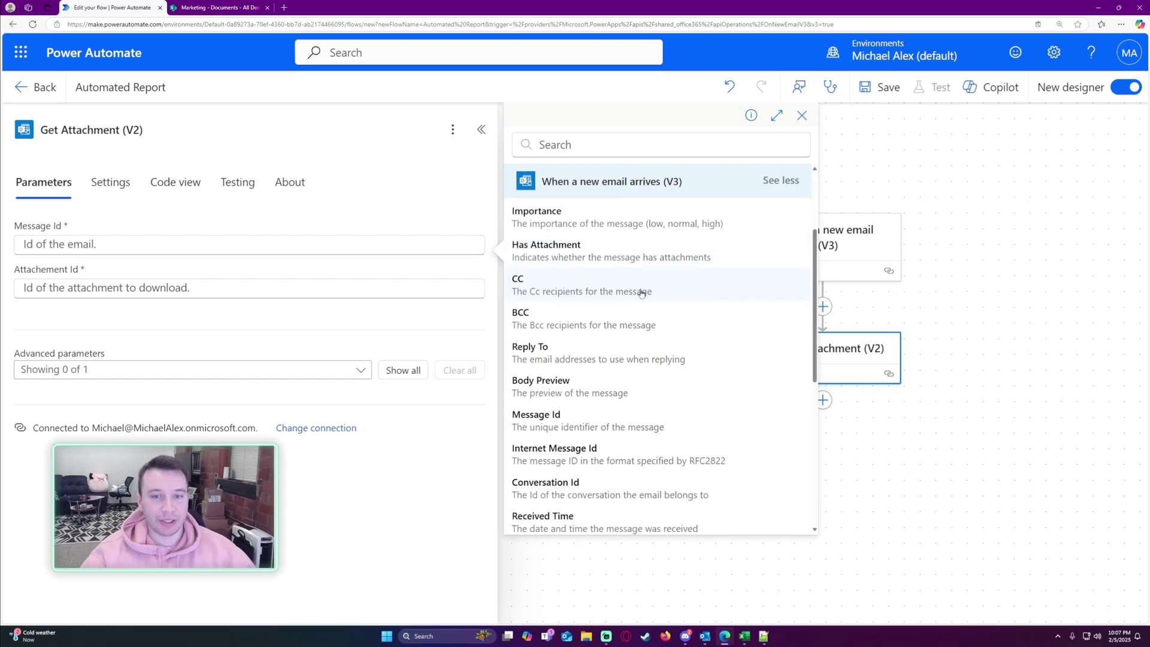
pyautogui.click(534, 419)
# Set Attachment Id to Attachments Attachment Id, wrapping the step in a For each loop over Attachments.
pyautogui.click(240, 288)
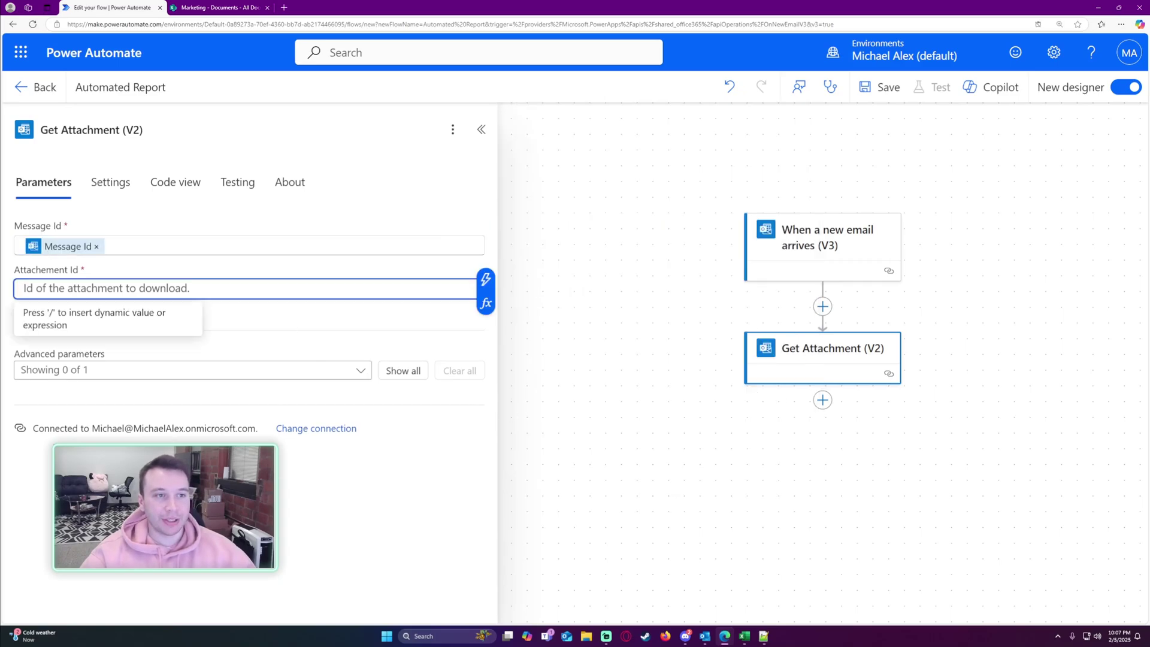
pyautogui.click(485, 279)
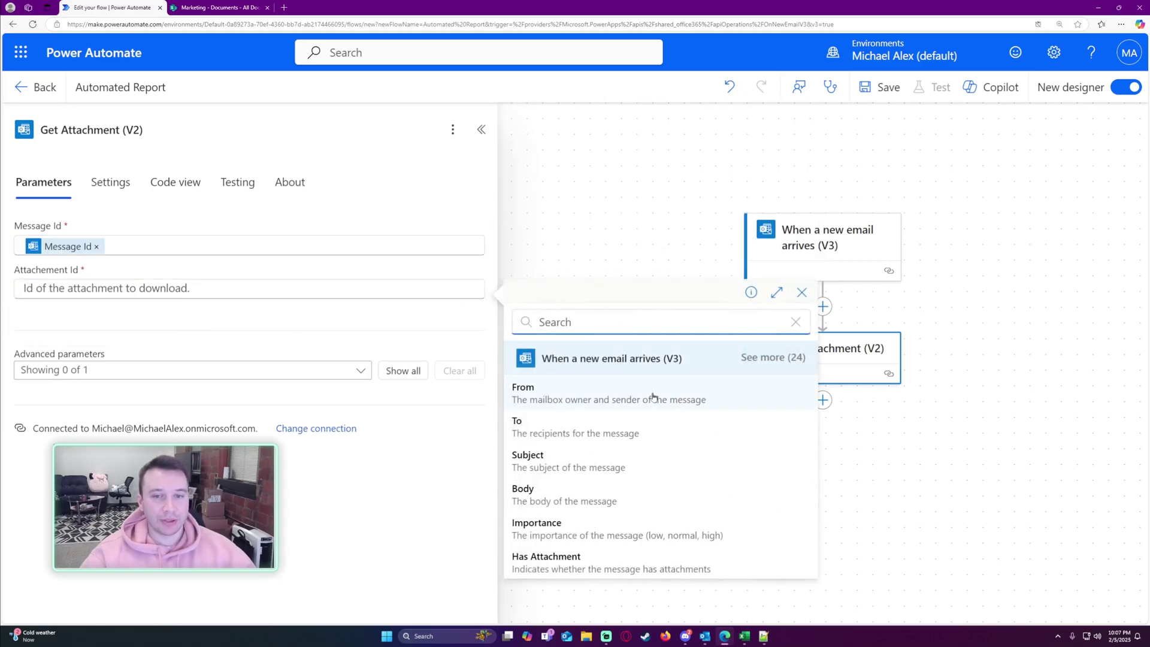
pyautogui.click(772, 357)
pyautogui.scroll(-5, 688, 360)
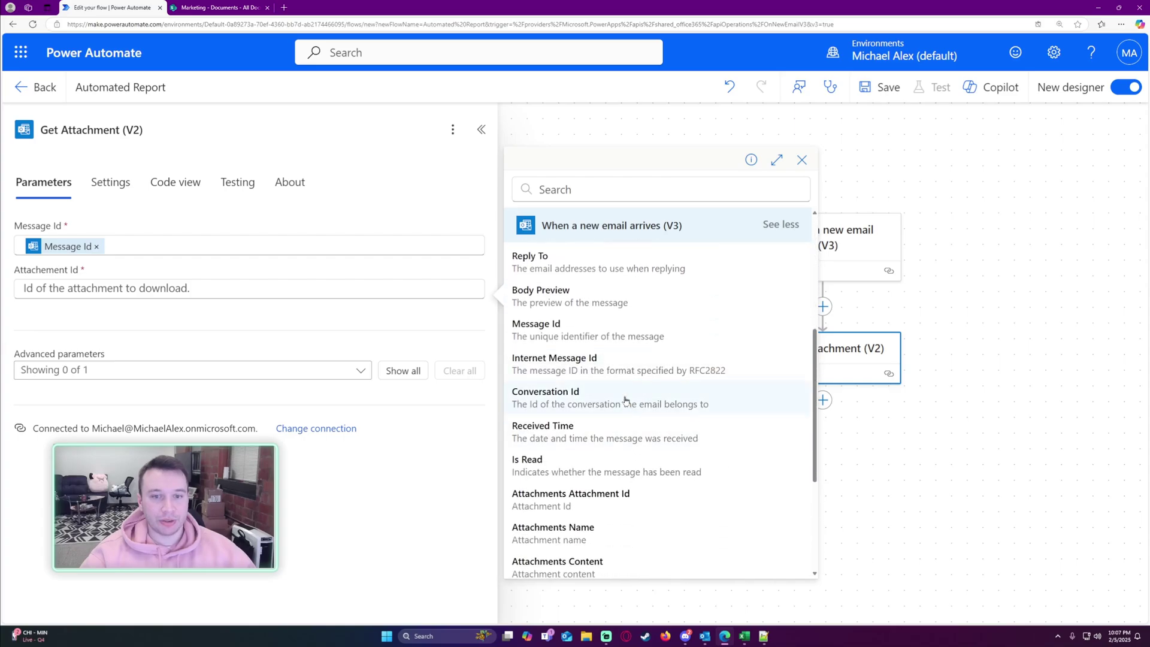
pyautogui.scroll(-2, 633, 503)
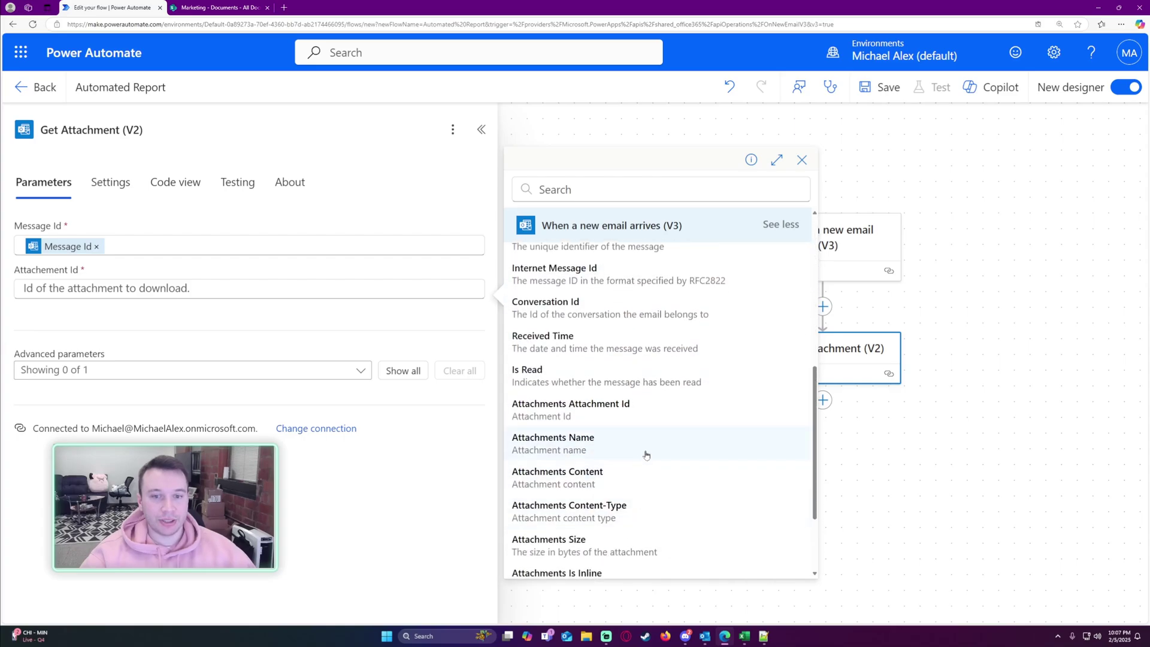
pyautogui.click(548, 412)
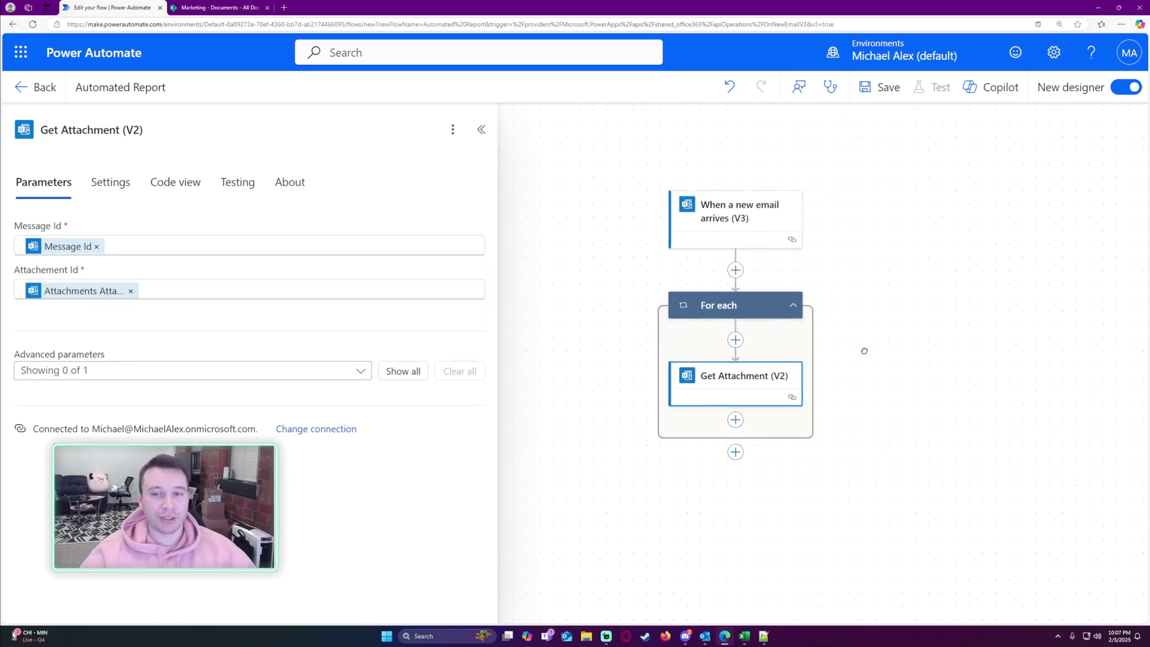
pyautogui.click(744, 308)
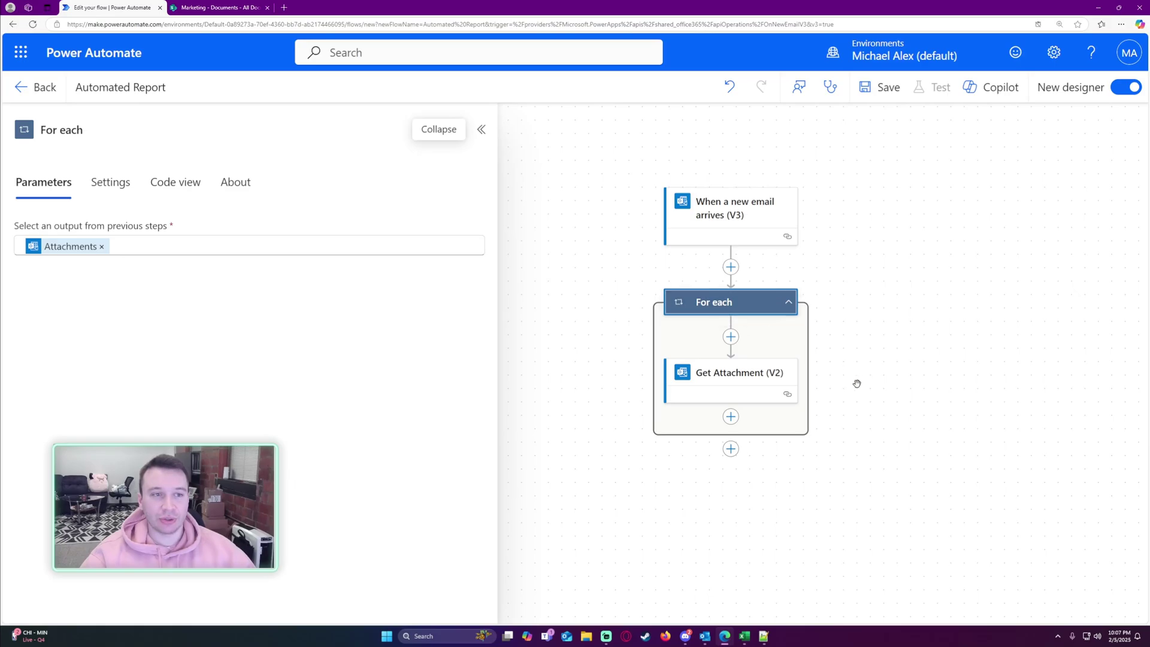
pyautogui.click(856, 340)
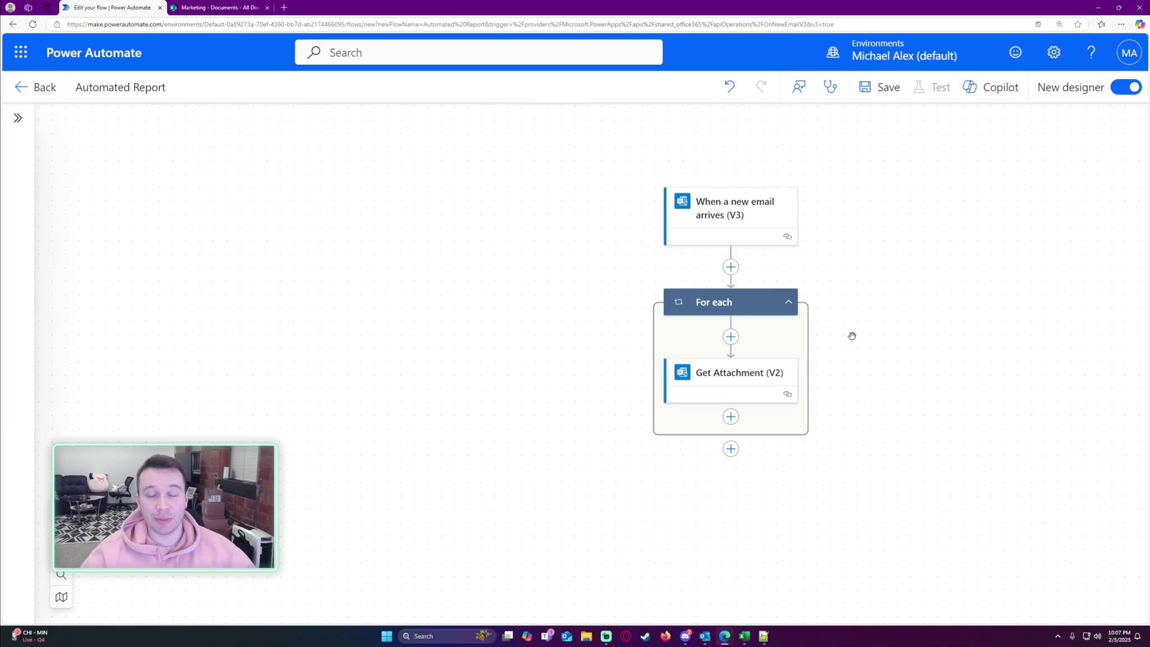
pyautogui.click(736, 310)
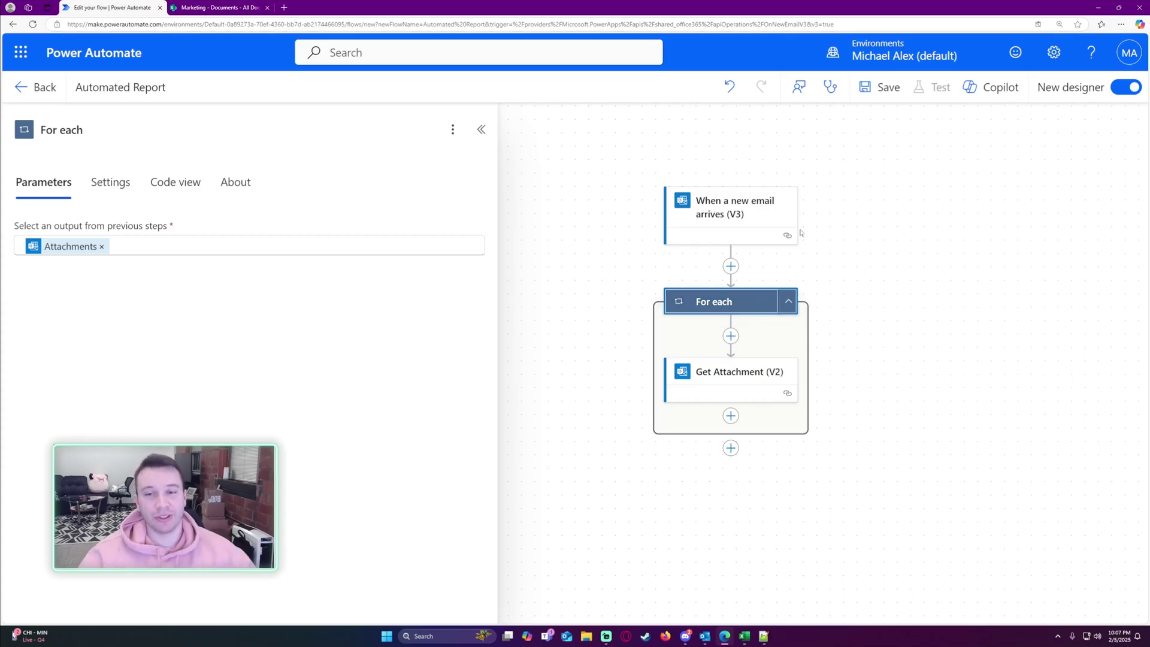
pyautogui.moveTo(893, 347); pyautogui.dragTo(886, 300)
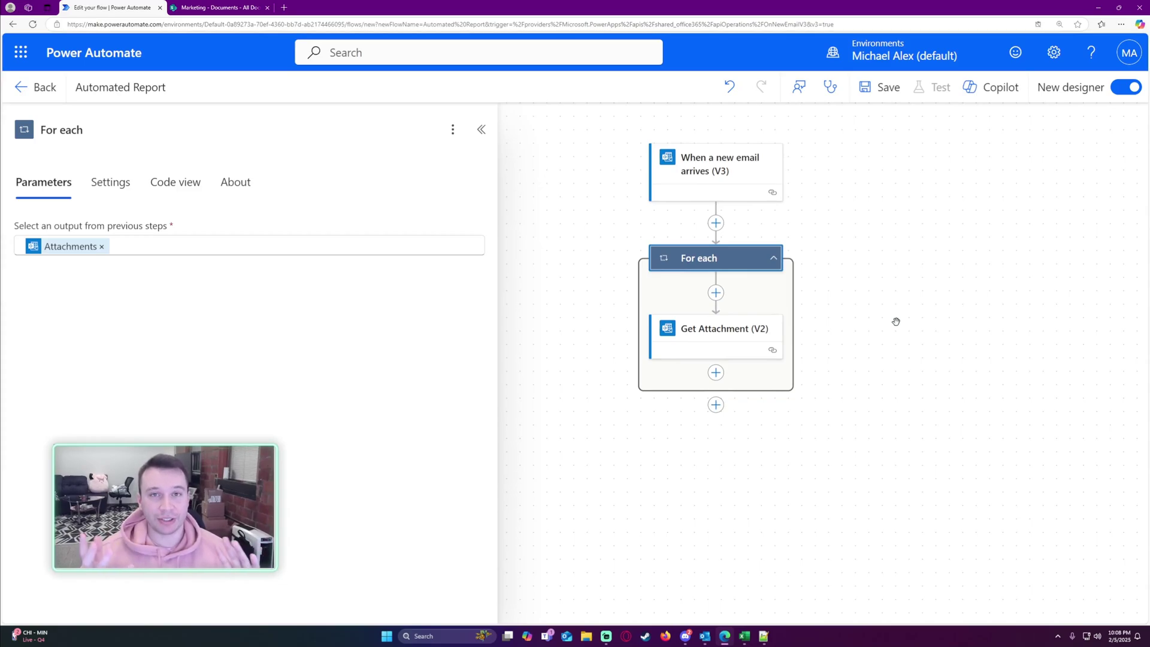
# Inside the For each loop, add SharePoint's Create file action after Get Attachment, searching 'create file'.
pyautogui.moveTo(843, 380); pyautogui.dragTo(839, 357)
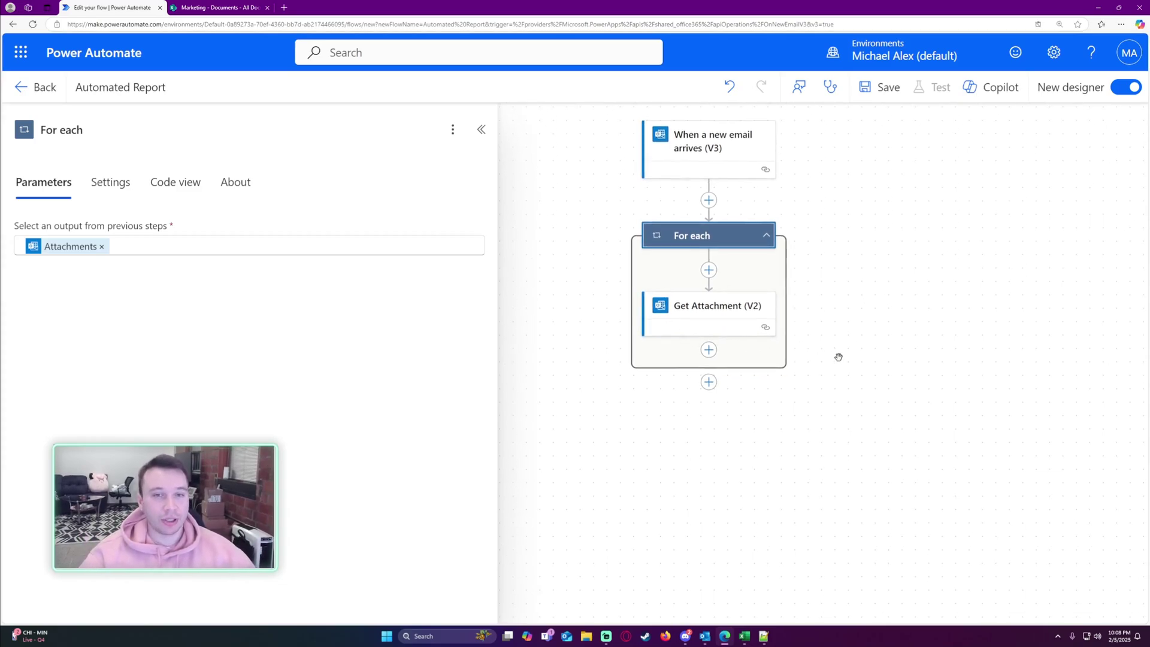
pyautogui.click(716, 354)
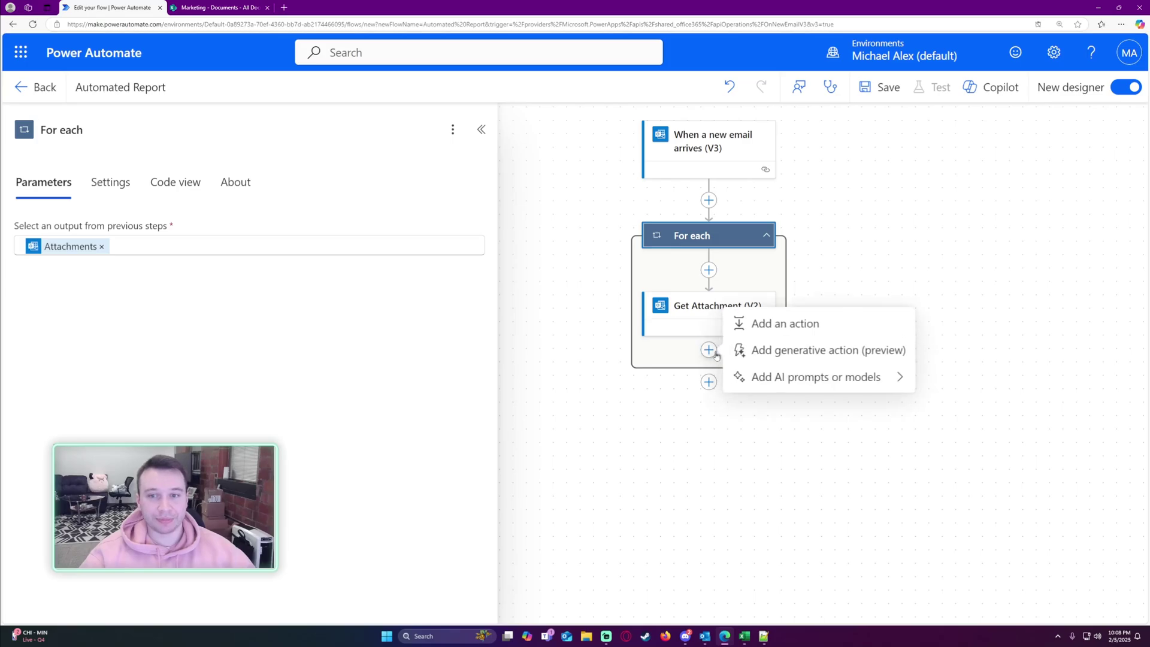
pyautogui.click(778, 323)
pyautogui.write('cre')
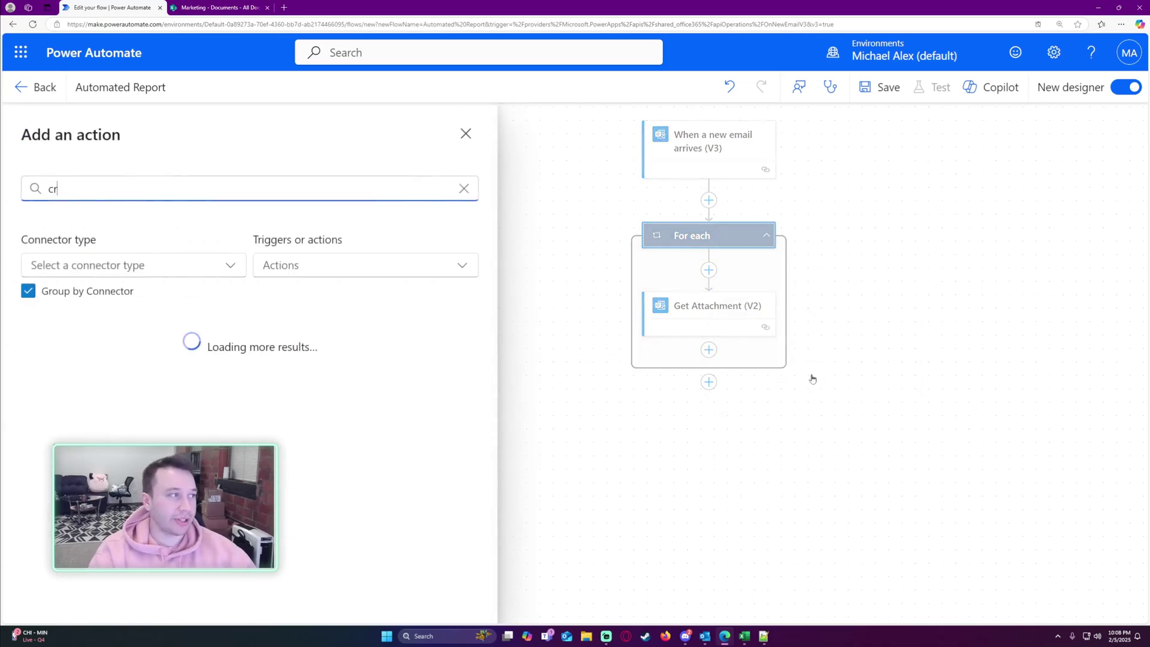
pyautogui.press('BackSpace')
pyautogui.press('BackSpace')
pyautogui.write('reate file')
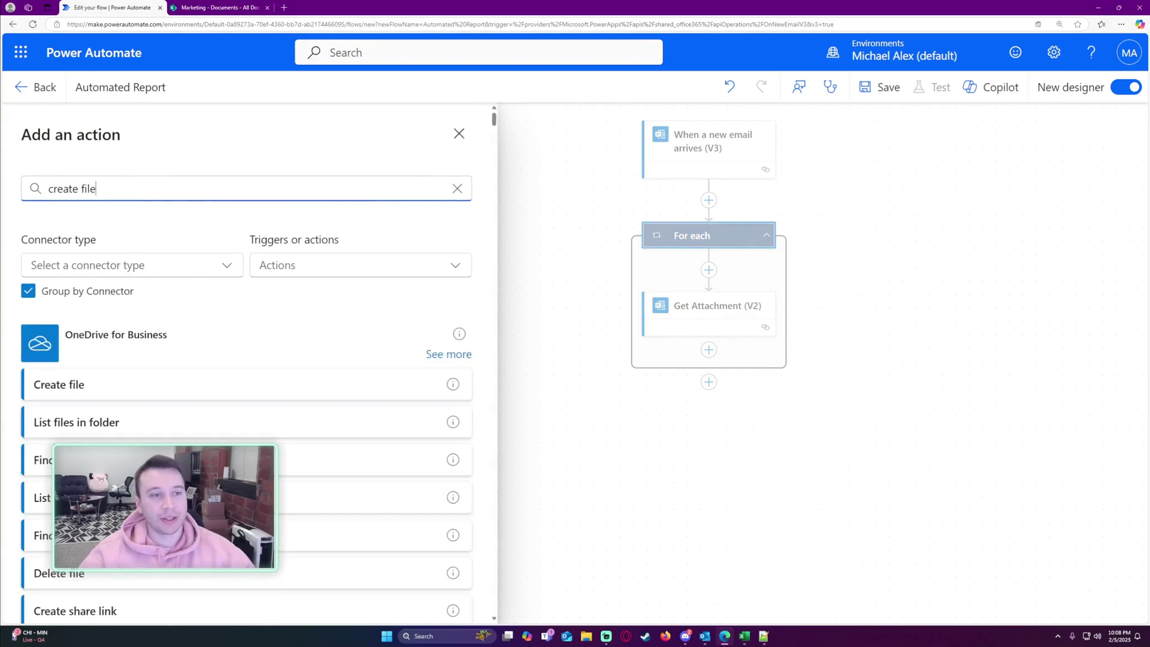
pyautogui.scroll(-5, 154, 372)
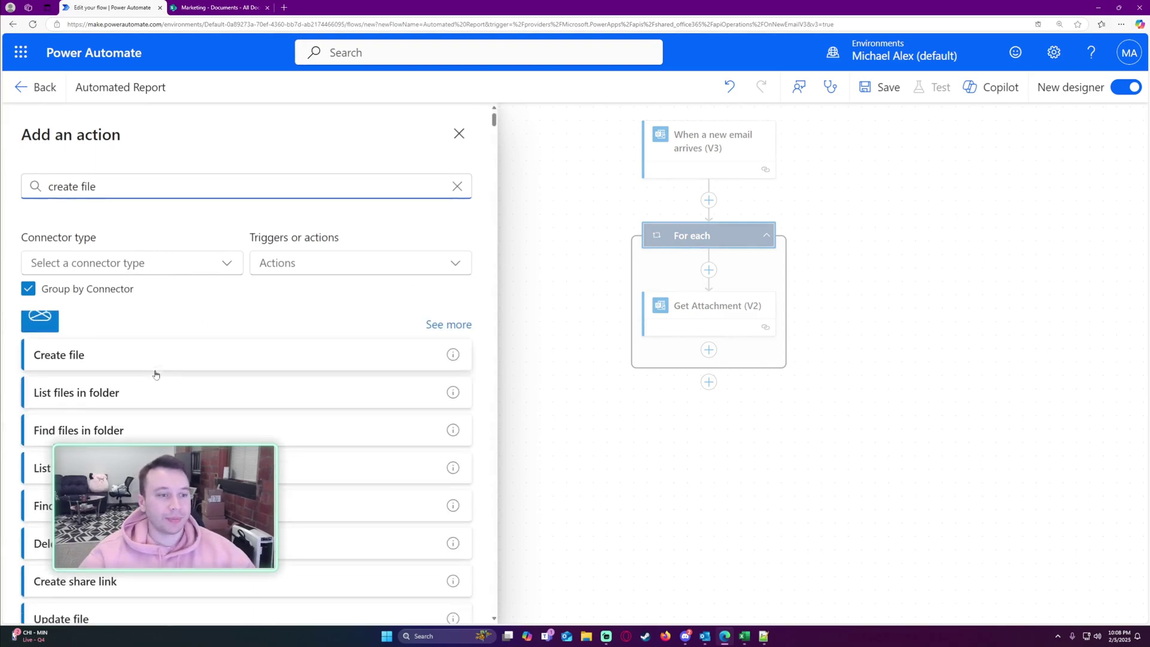
pyautogui.scroll(-2, 183, 439)
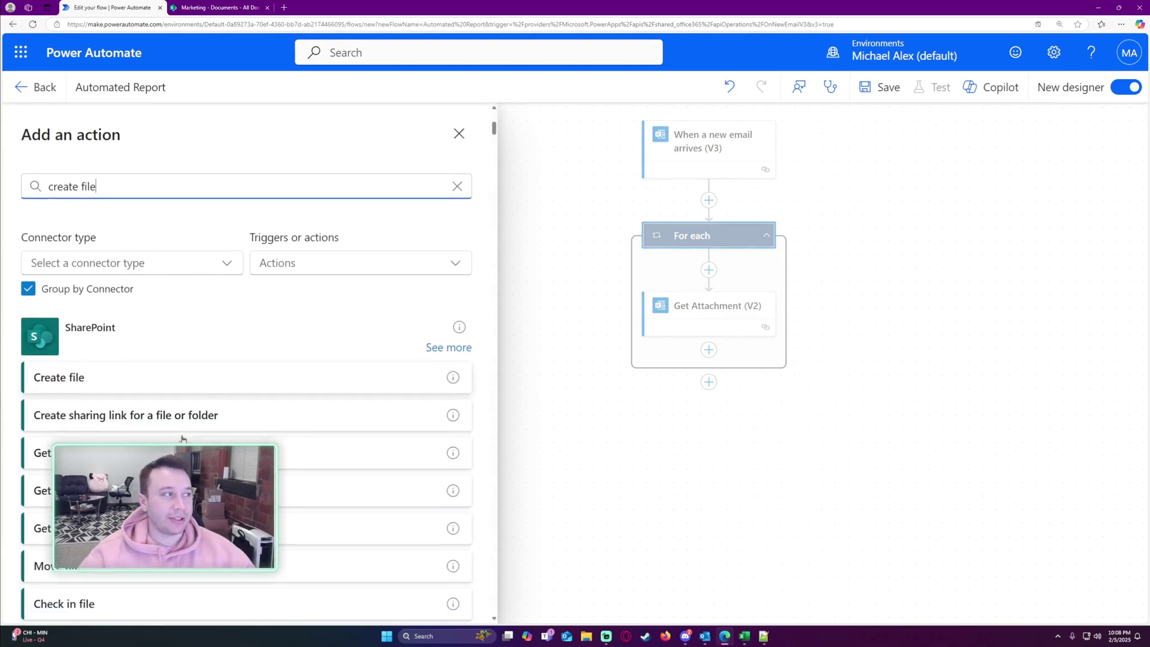
pyautogui.click(193, 340)
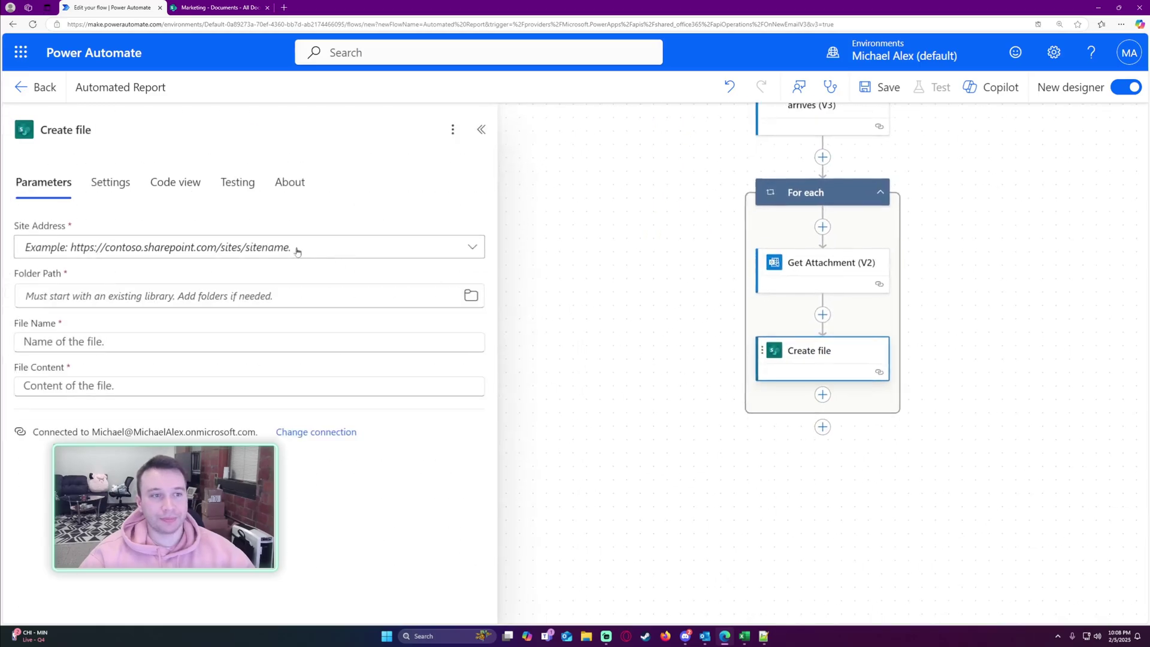
# Point Create file at the Marketing site with folder path /Shared Documents/Automated Reports.
pyautogui.click(152, 247)
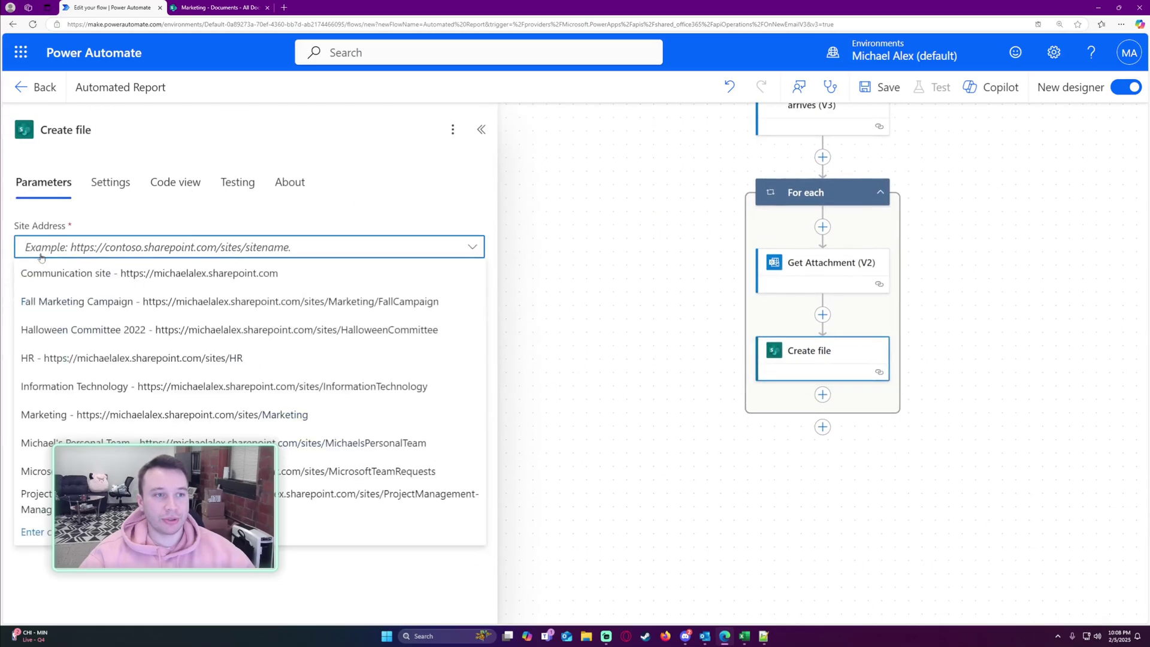
pyautogui.click(105, 414)
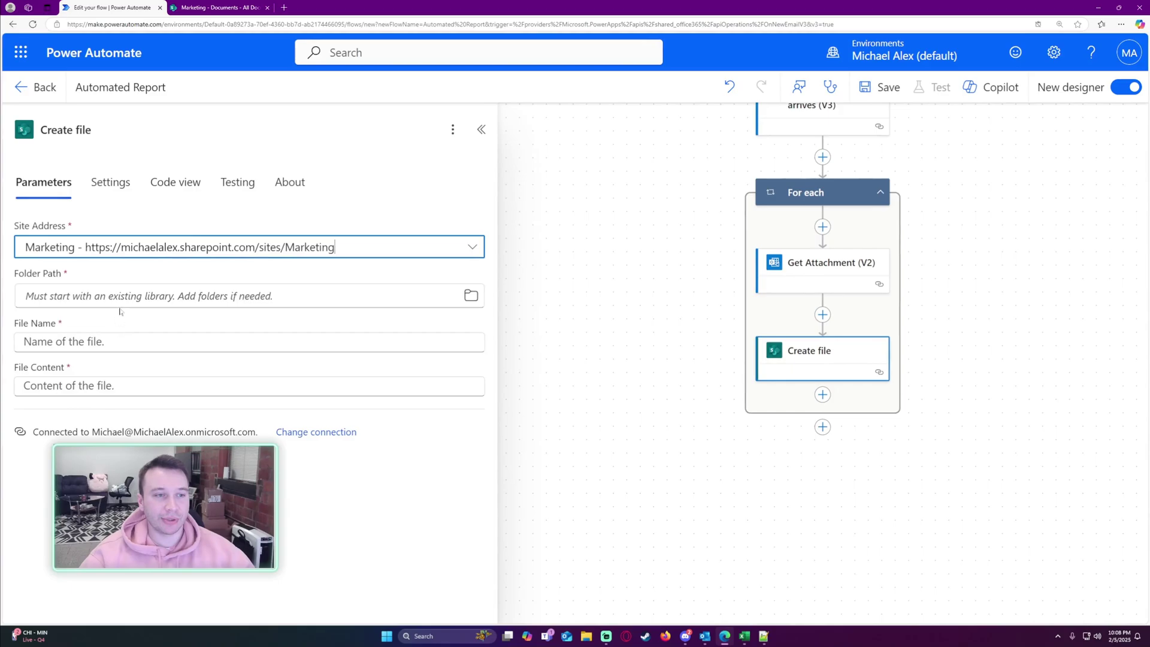
pyautogui.click(470, 303)
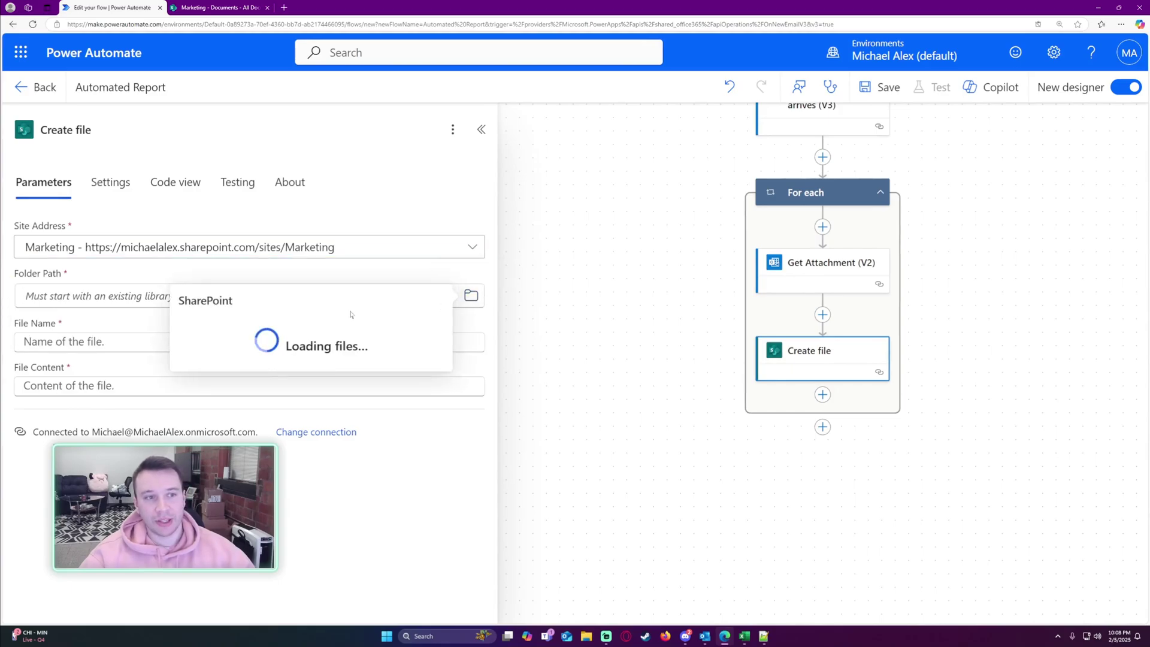
pyautogui.scroll(-2, 429, 479)
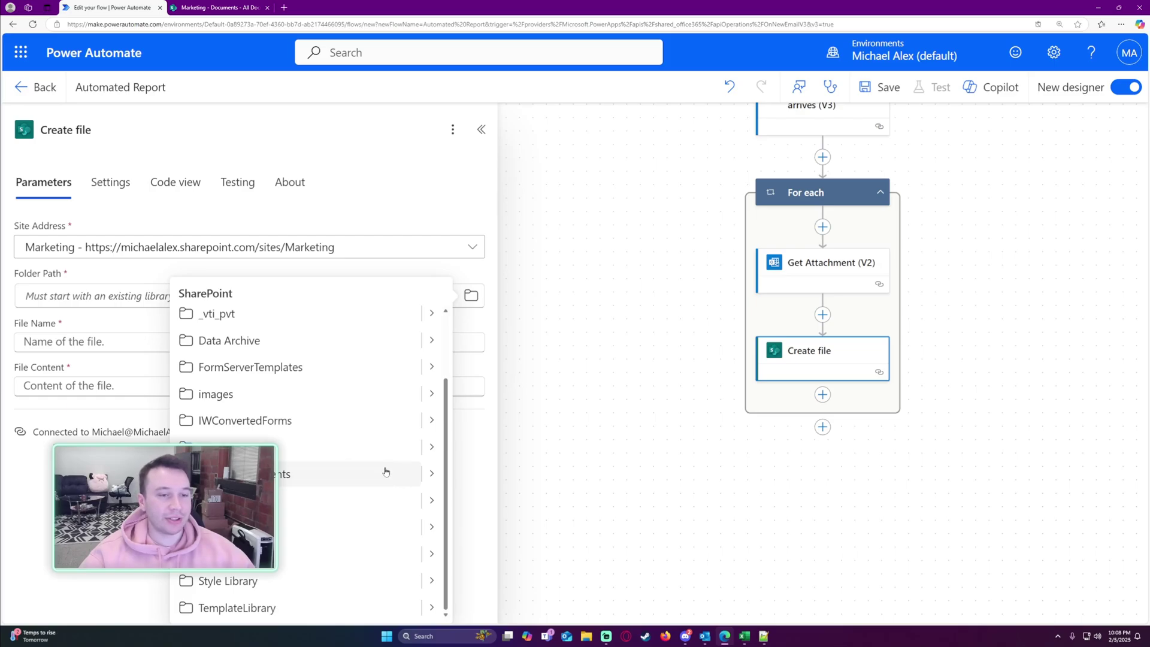
pyautogui.hotkey('ctrl', '-')
pyautogui.hotkey('ctrl', '-')
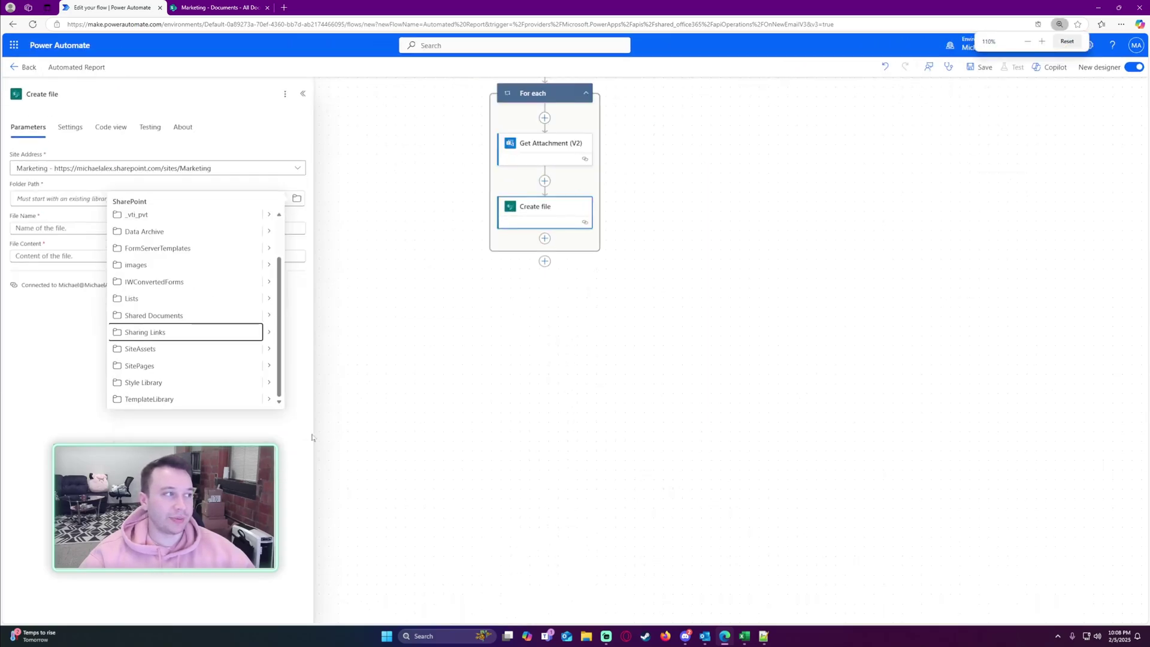
pyautogui.hotkey('ctrl', '+')
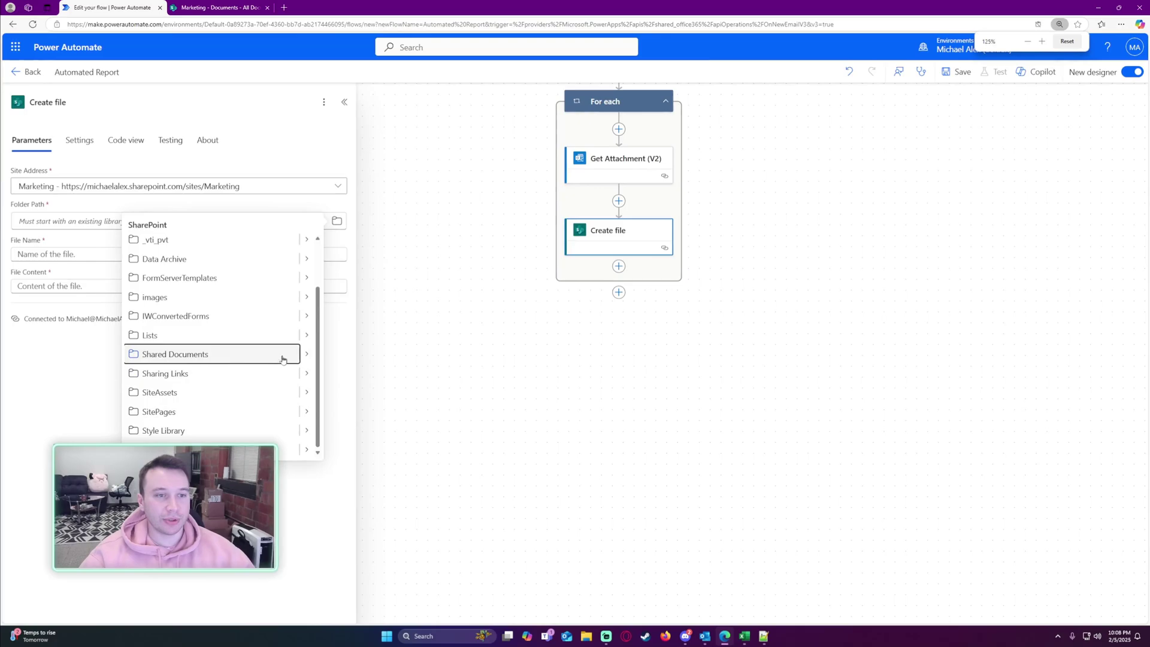
pyautogui.click(306, 357)
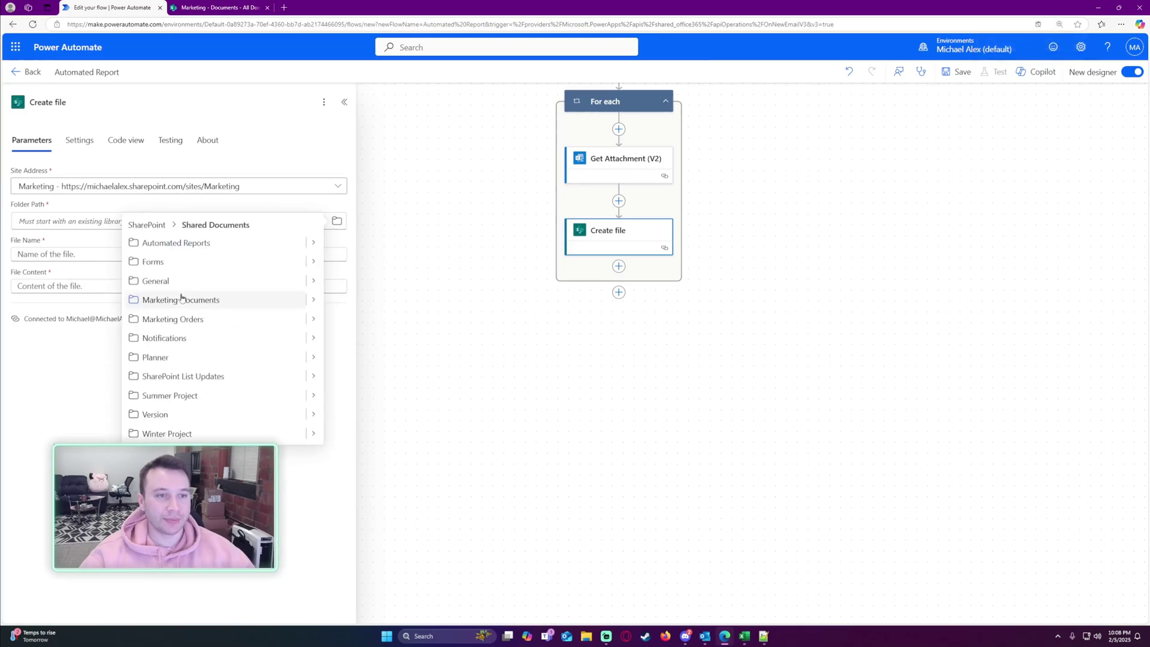
pyautogui.click(239, 242)
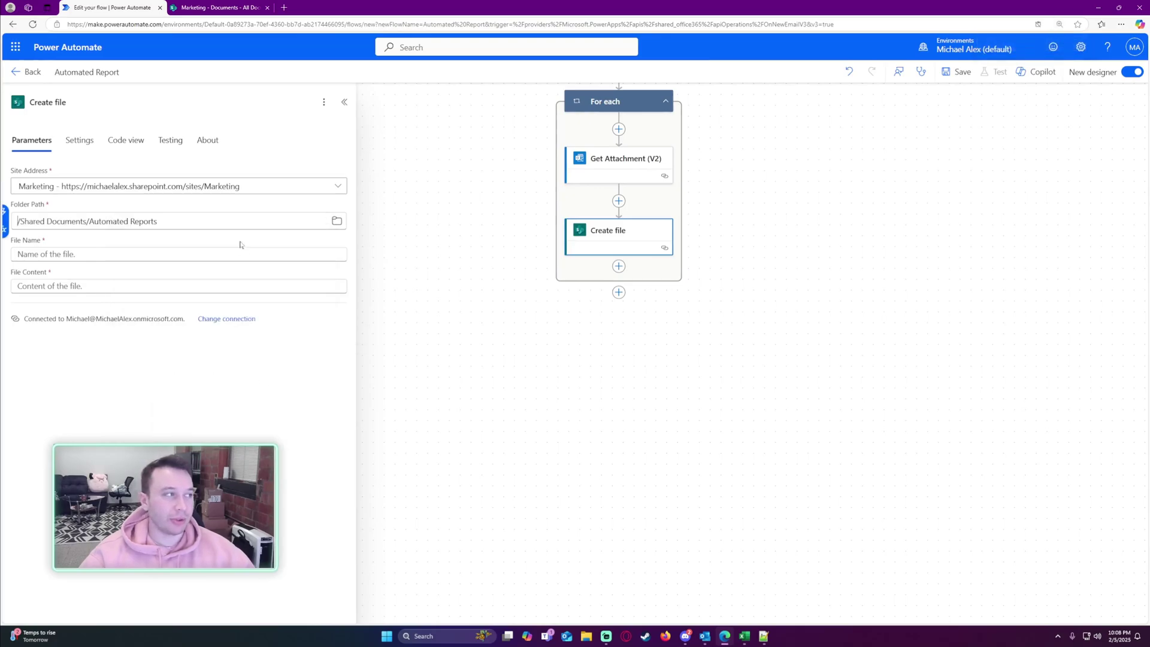
pyautogui.hotkey('ctrl', '+')
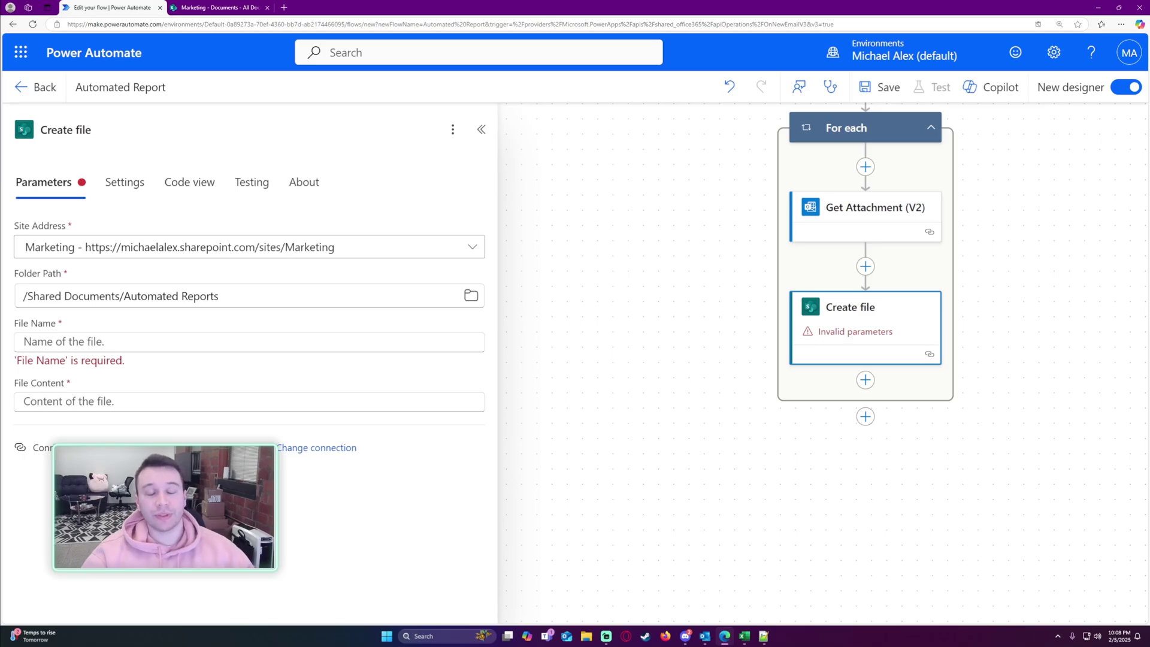
pyautogui.click(25, 341)
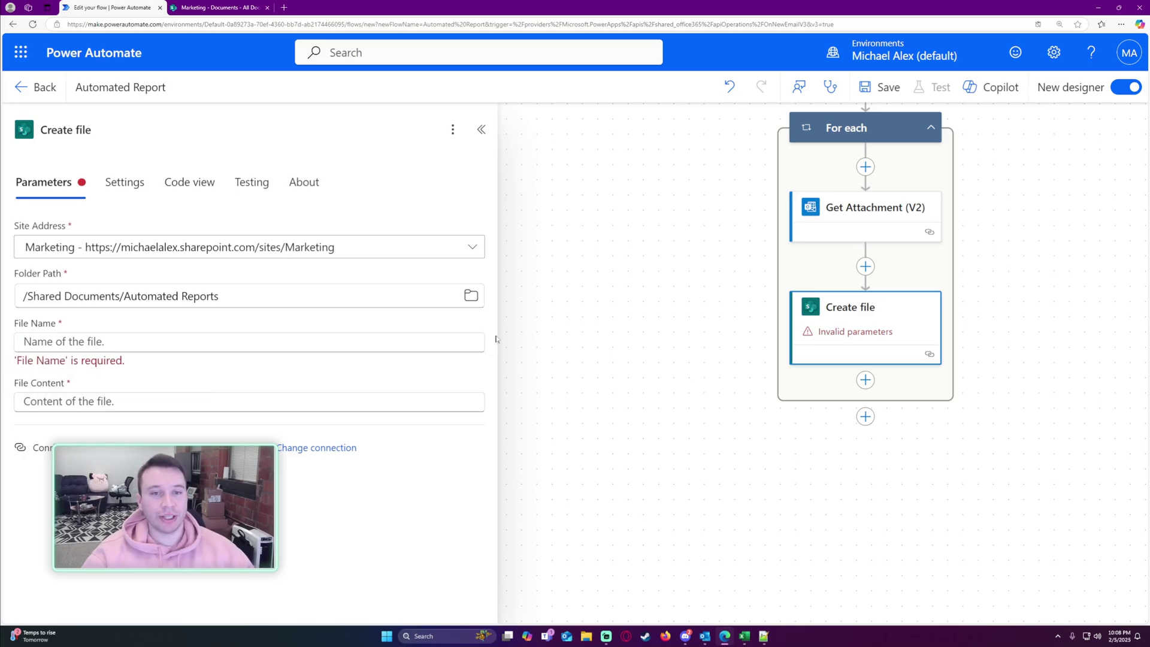
# Set Create file's File Name to the attachment's Name token.
pyautogui.click(486, 332)
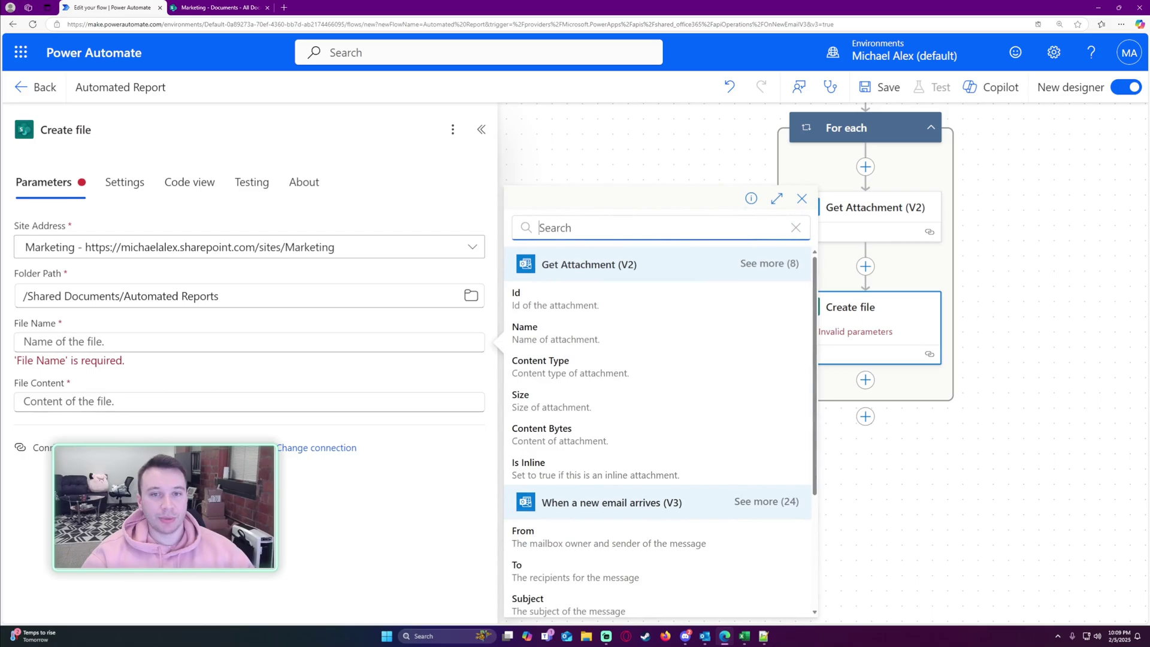
pyautogui.click(762, 265)
pyautogui.scroll(-1, 611, 359)
pyautogui.scroll(1, 610, 360)
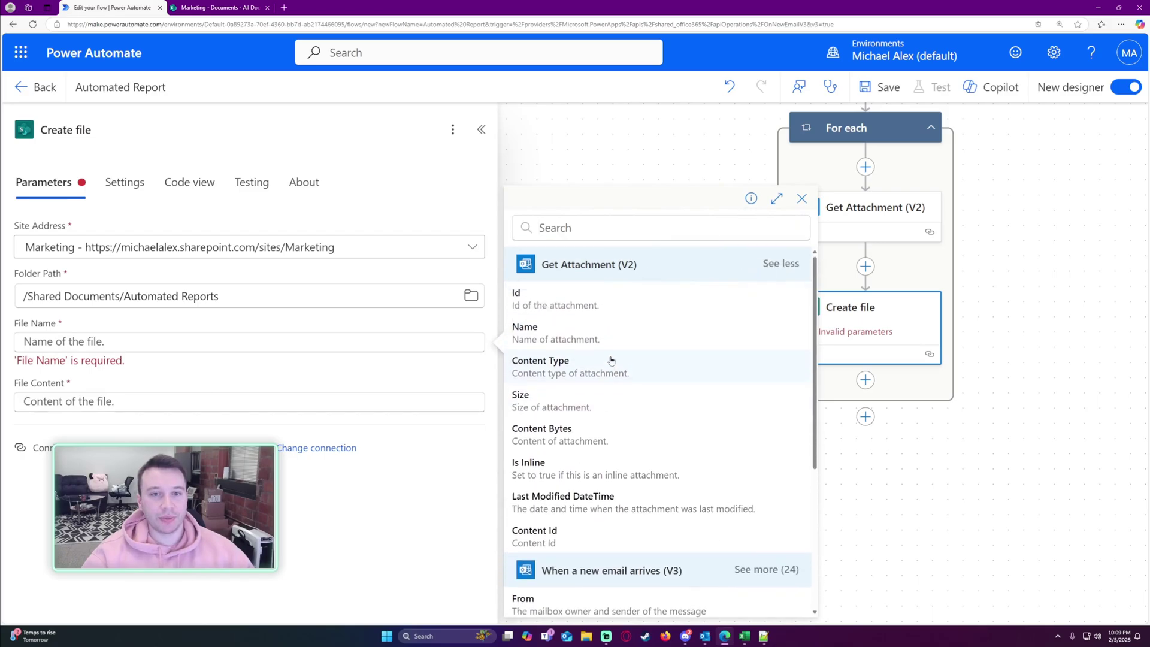
pyautogui.click(541, 340)
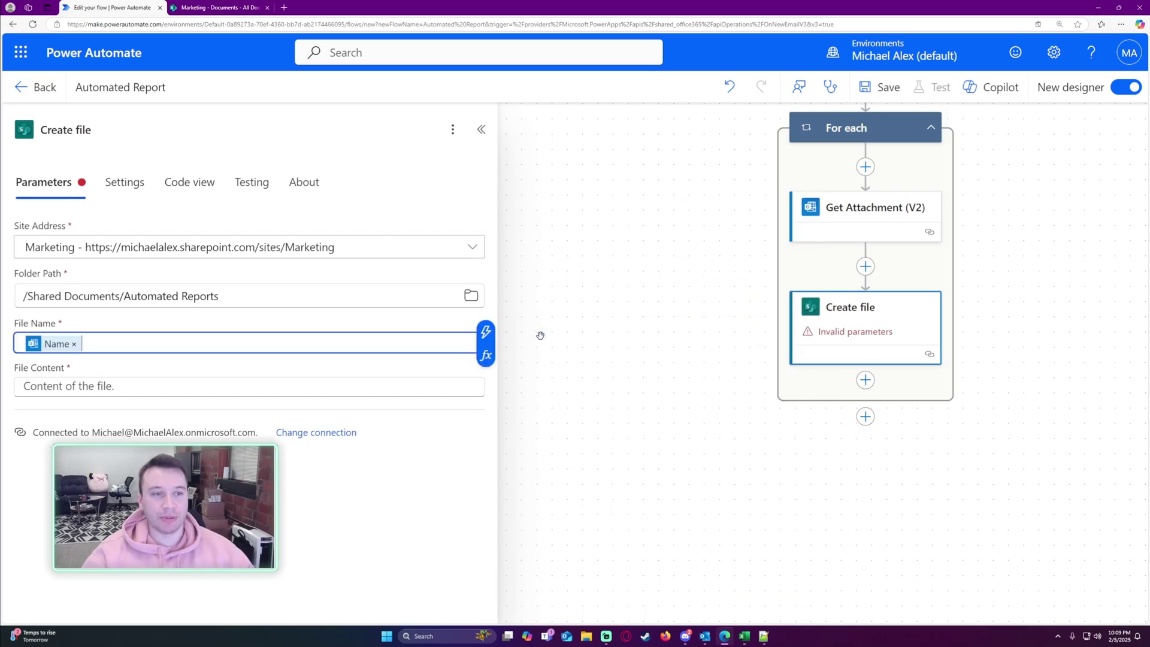
# Set File Content to the attachment's Content Bytes, save the flow, and switch to Outlook.
pyautogui.click(240, 386)
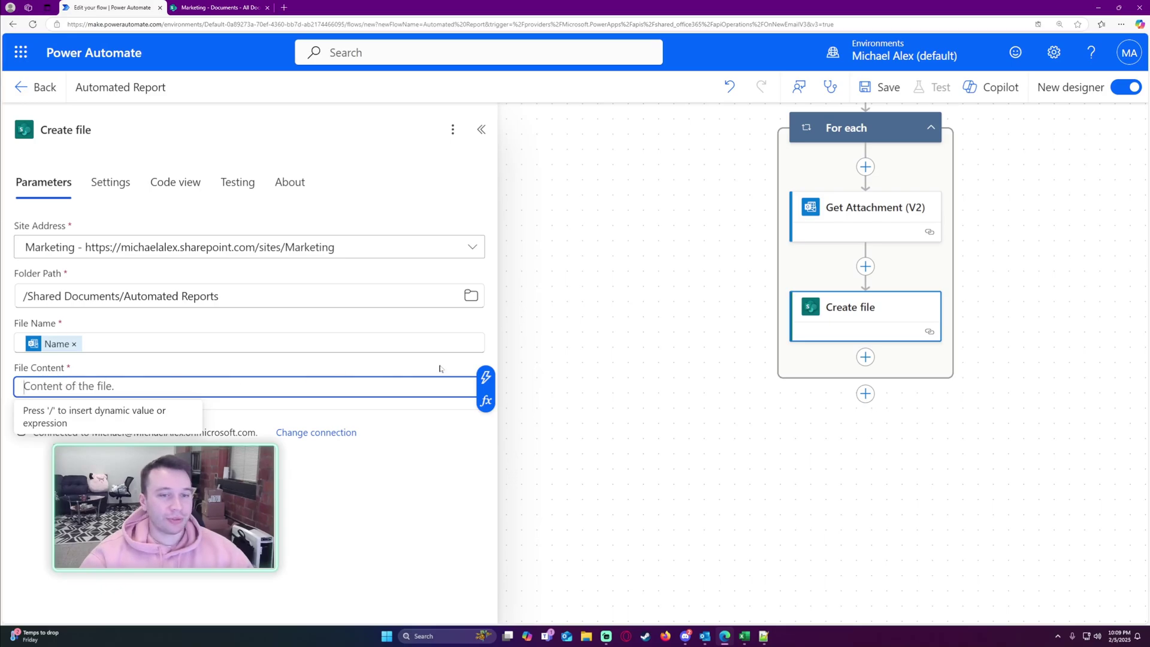
pyautogui.click(485, 377)
pyautogui.click(778, 263)
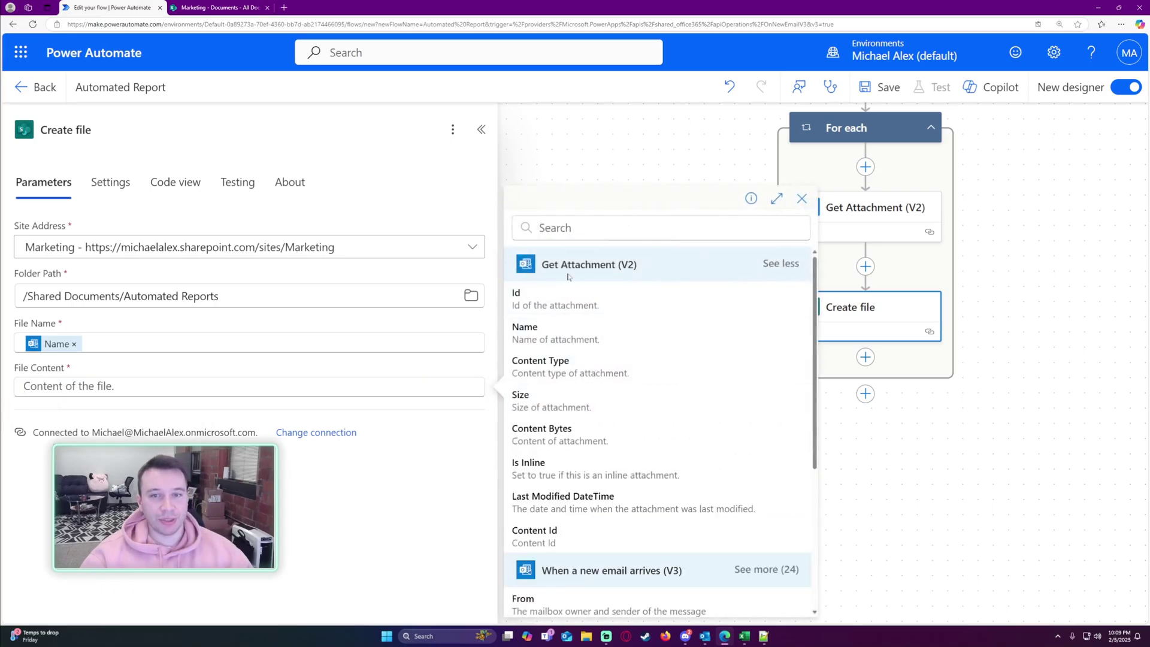
pyautogui.scroll(-2, 598, 299)
pyautogui.scroll(2, 637, 362)
pyautogui.scroll(-1, 555, 443)
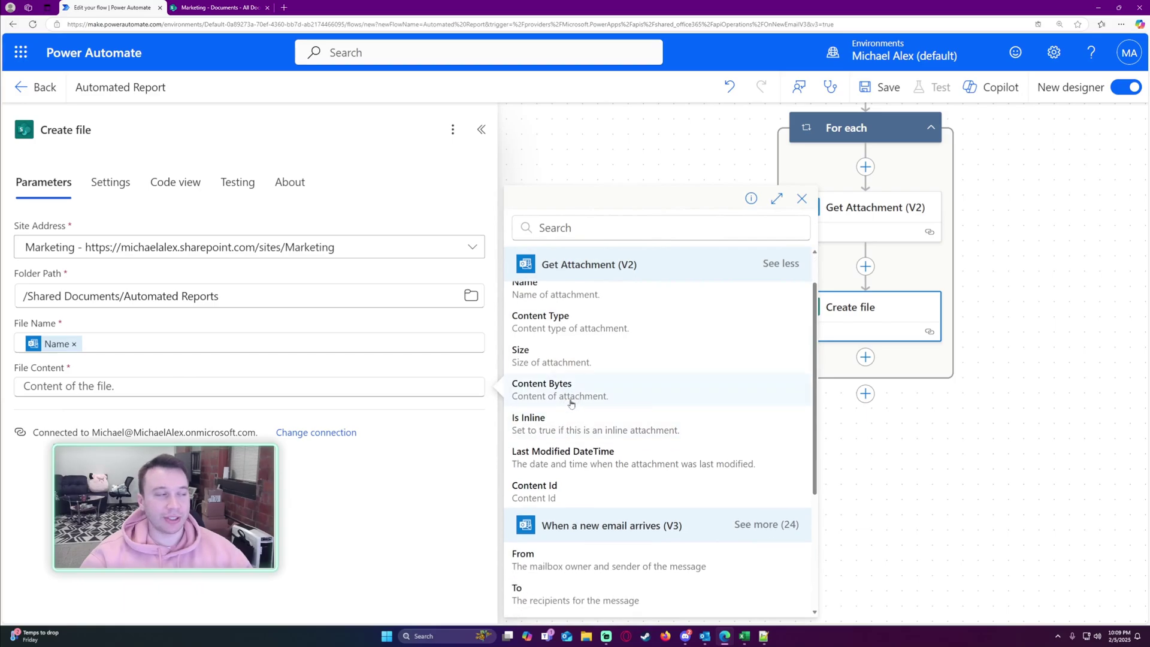
pyautogui.click(570, 403)
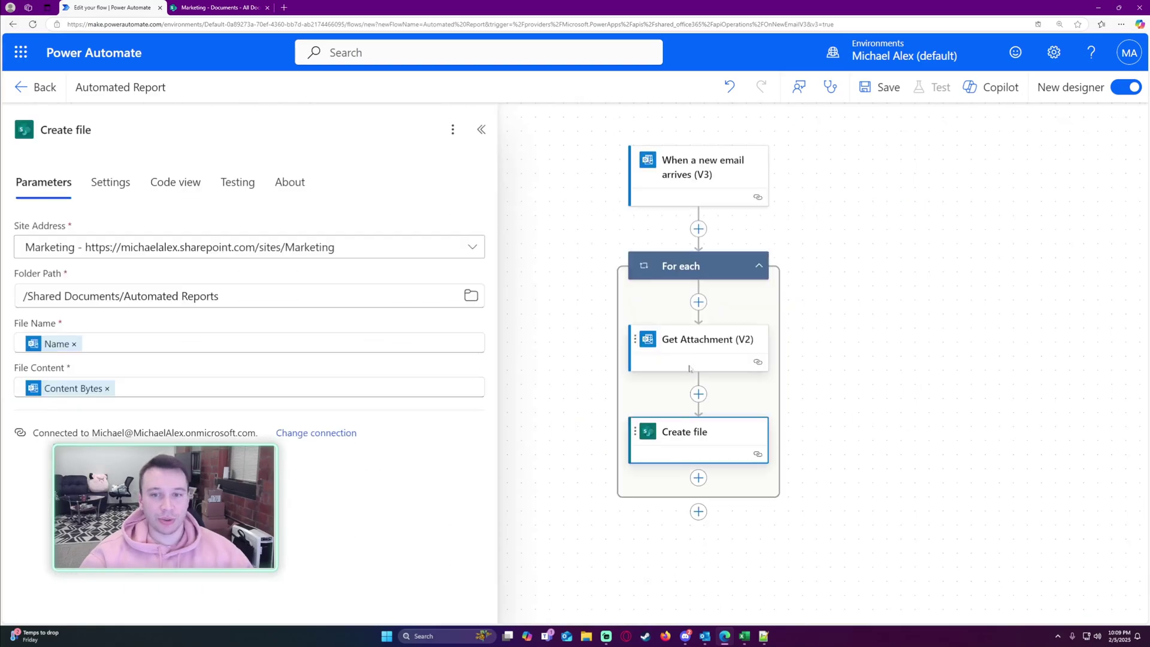
pyautogui.click(881, 87)
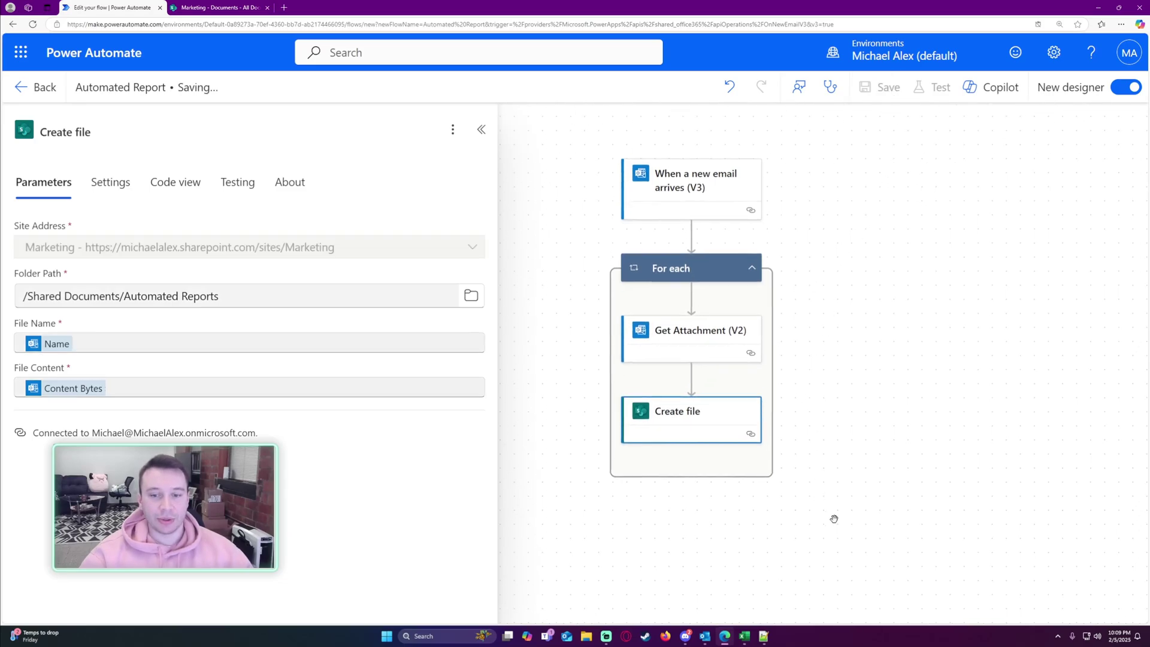
pyautogui.click(706, 636)
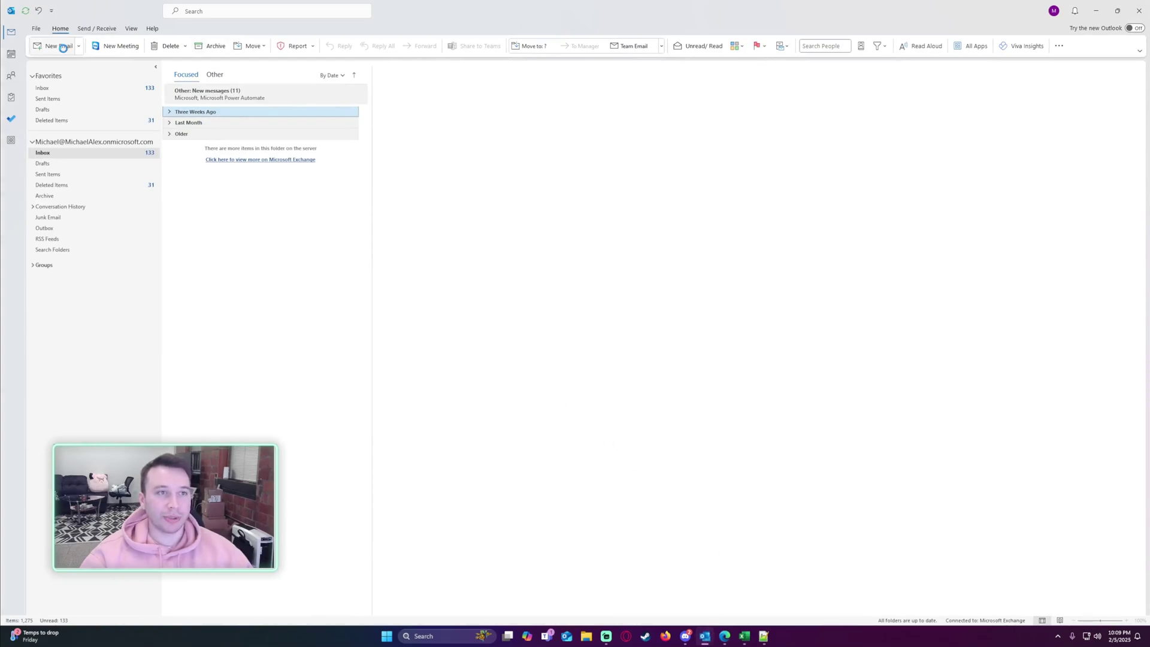
# Draft a new Outlook email with Employee List.xlsx, subject 'Automated Email' and a body starting 'Hi,'.
pyautogui.click(63, 47)
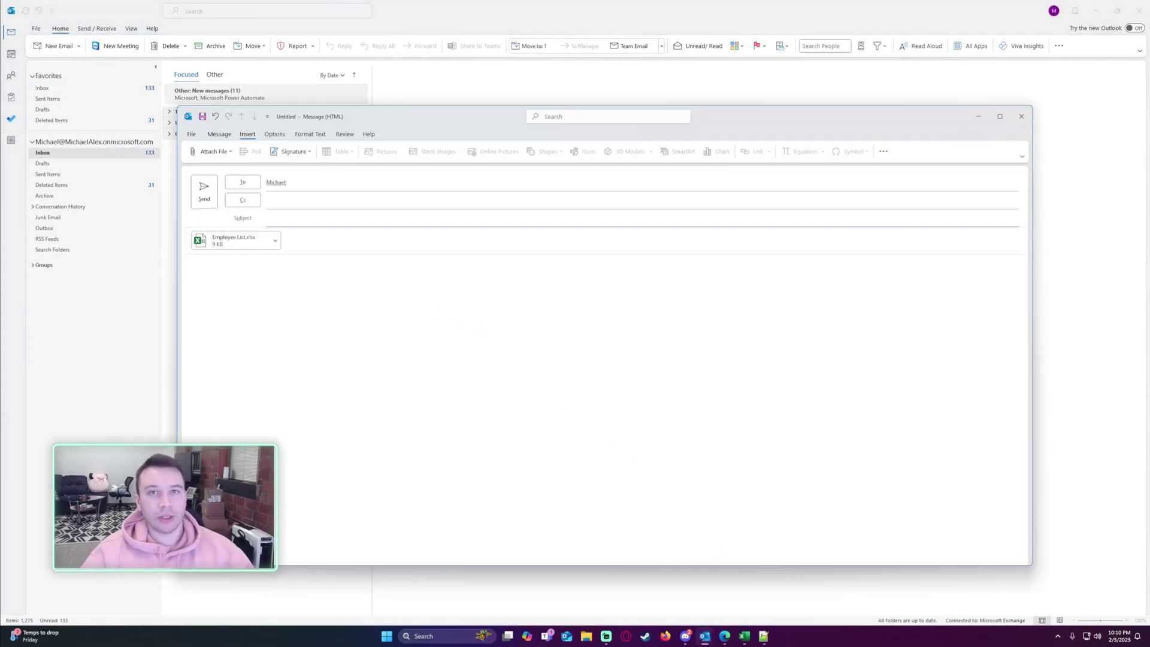
pyautogui.write('Au')
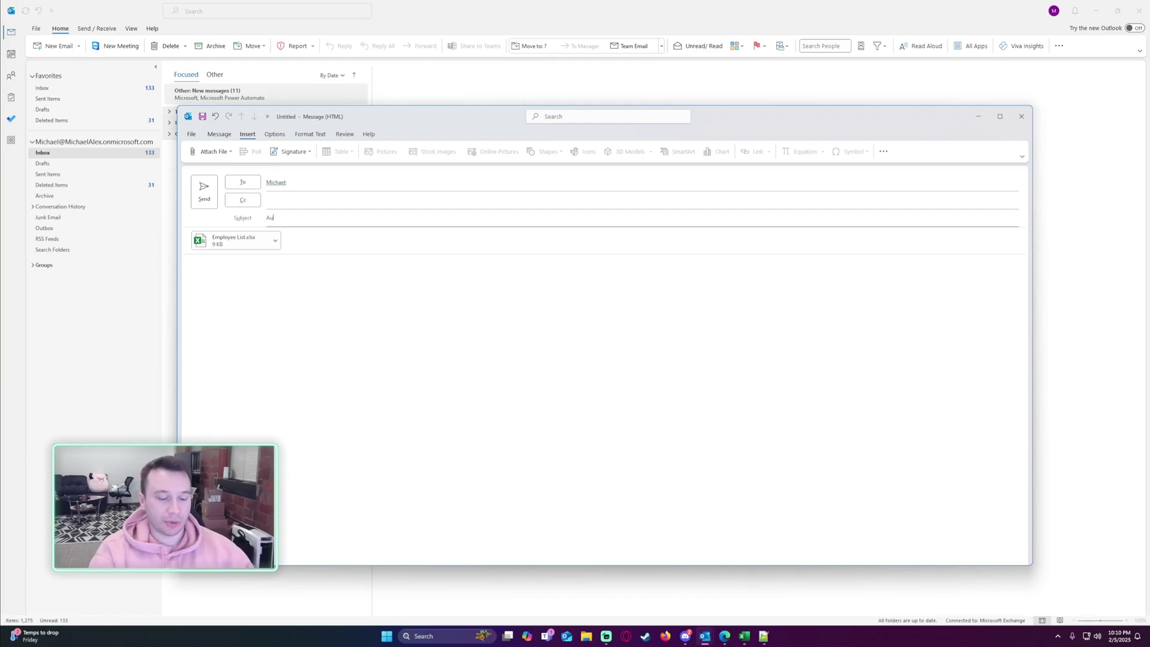
pyautogui.write('tomated Email')
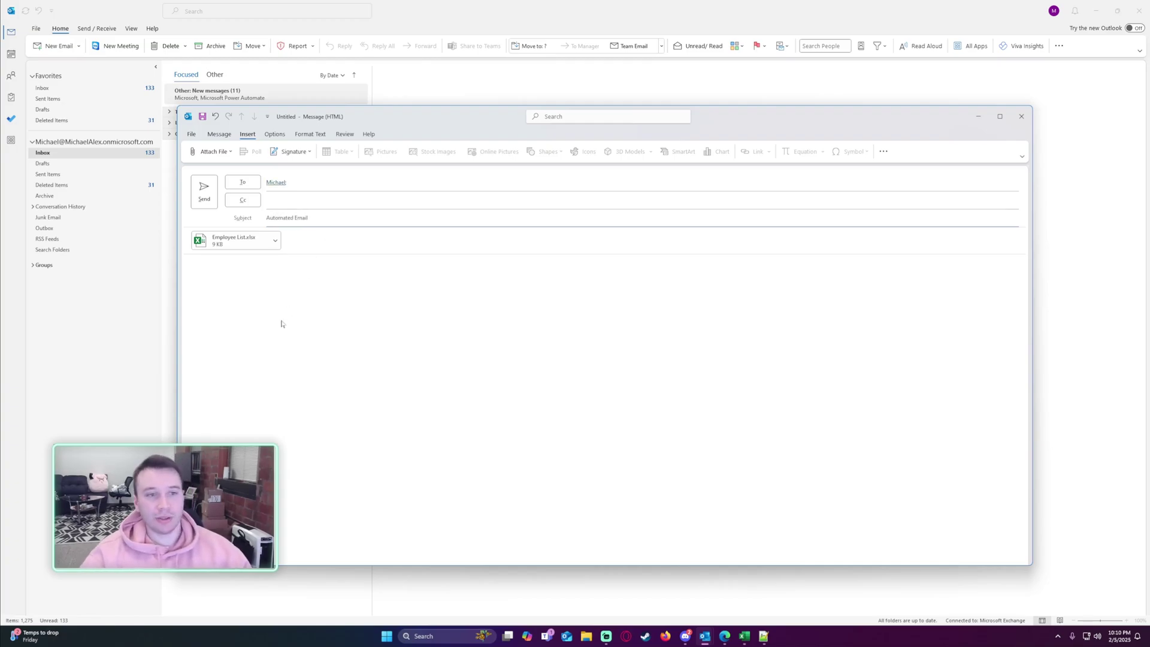
pyautogui.click(282, 321)
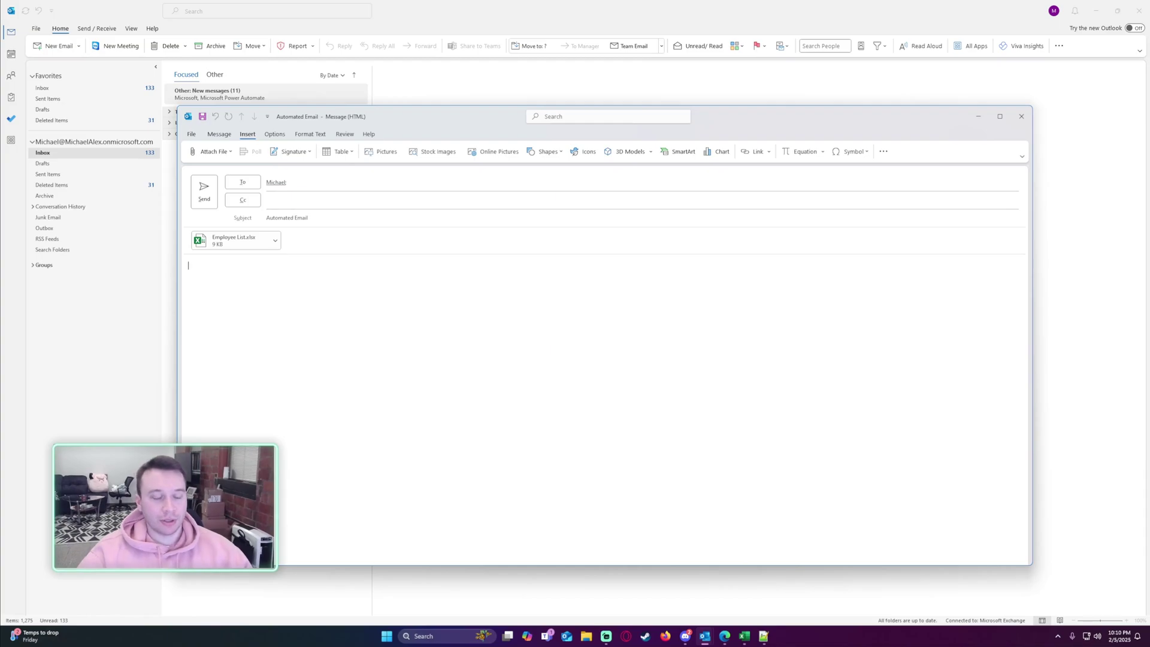
pyautogui.write('Hi,  ')
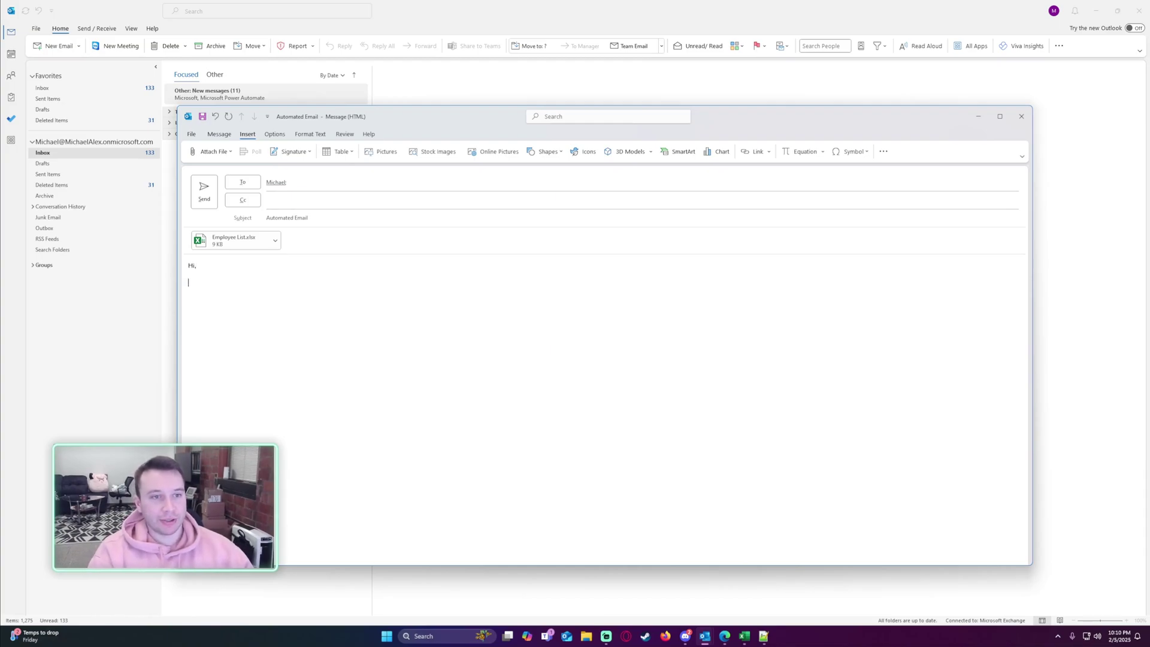
pyautogui.write('Attache')
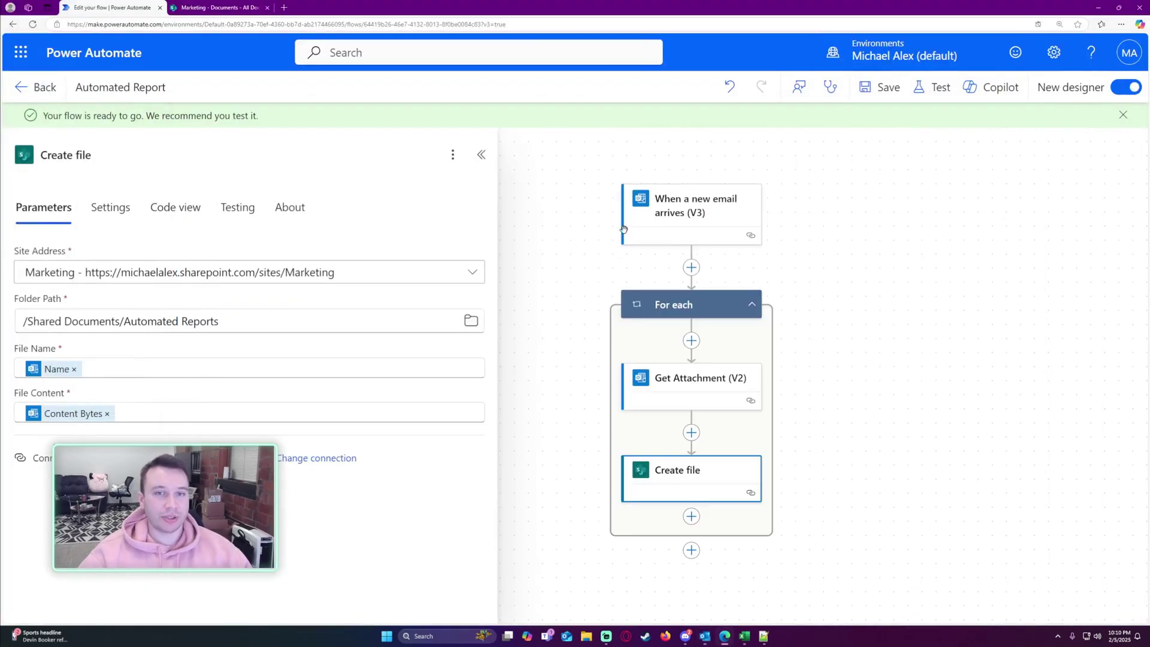
# Check the trigger's Subject Filter and bring the drafted test email back up.
pyautogui.click(624, 230)
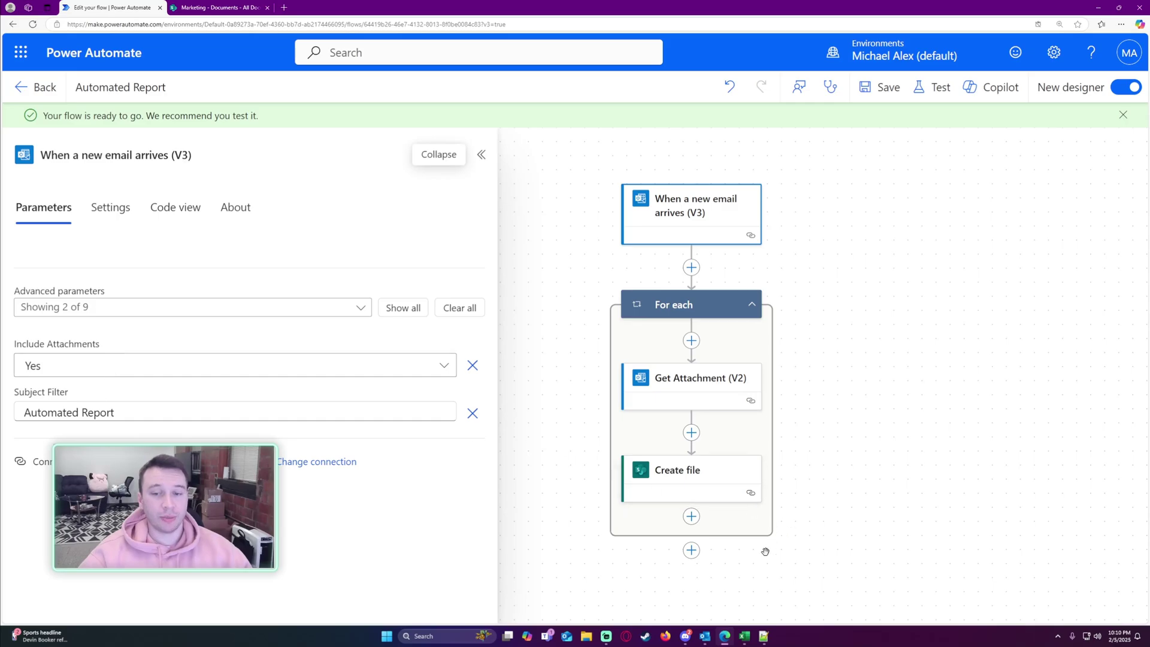
pyautogui.moveTo(705, 639)
pyautogui.click(753, 589)
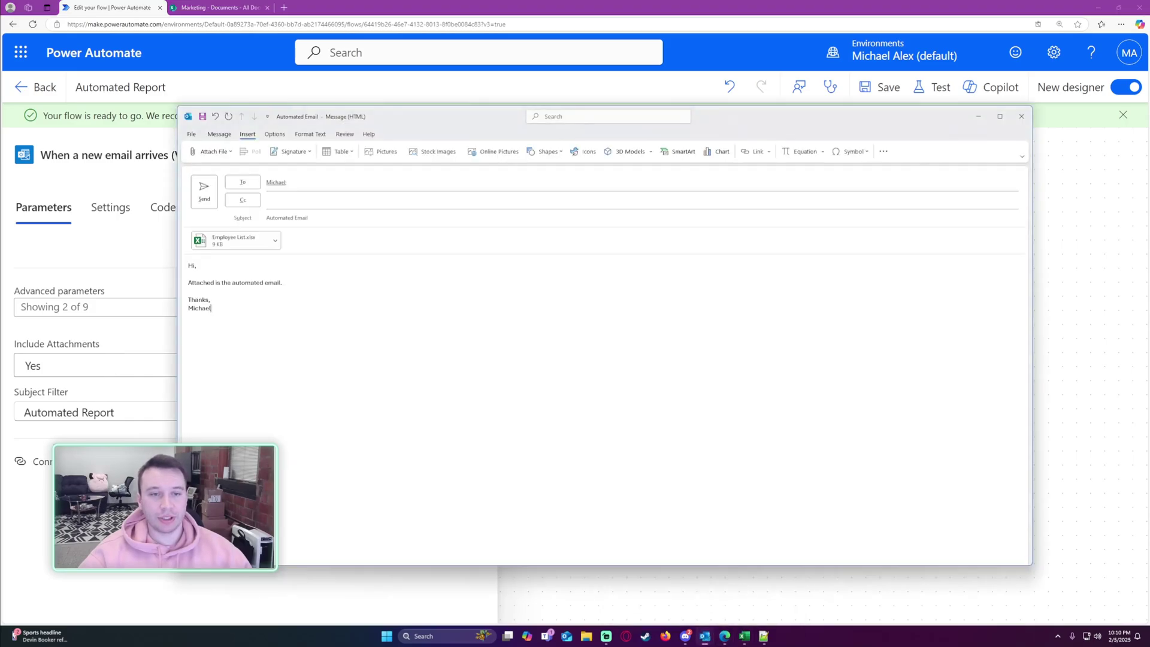
# Retitle the email 'Automated Report', send it, and go back to the flow's details page.
pyautogui.write('Report')
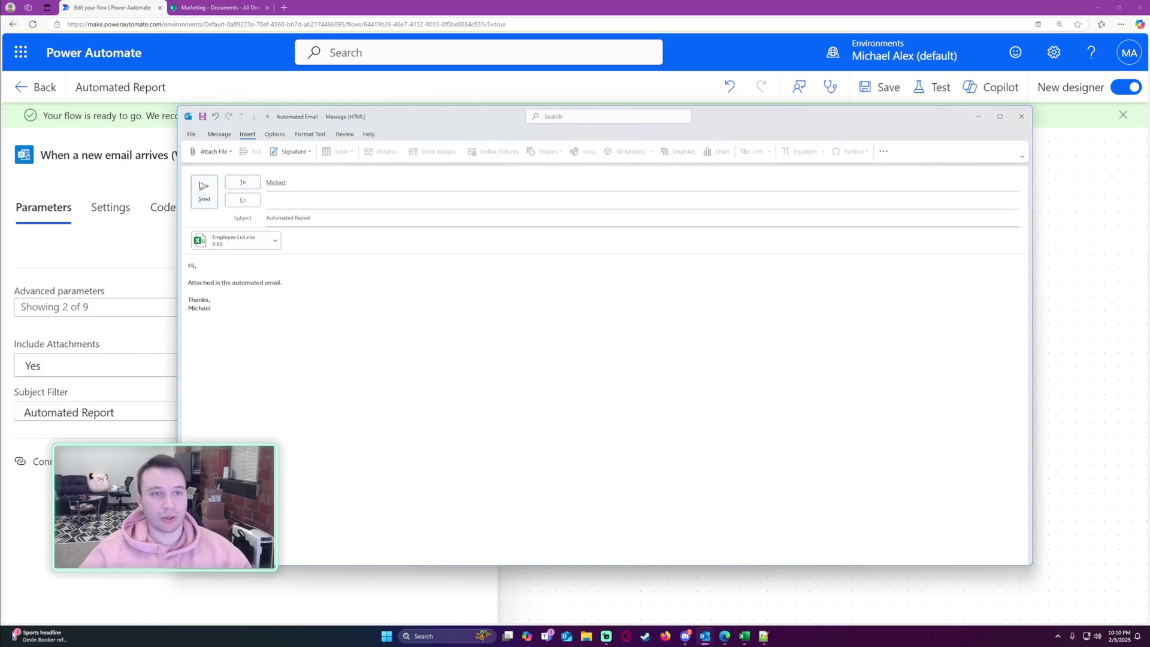
pyautogui.click(204, 188)
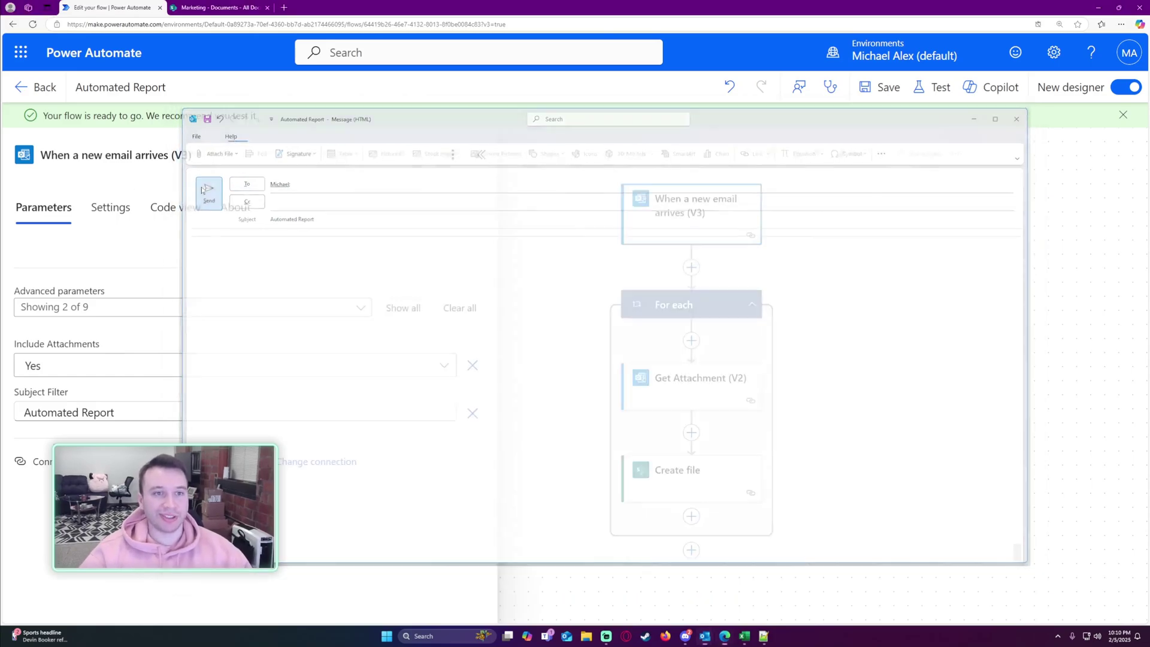
pyautogui.click(40, 89)
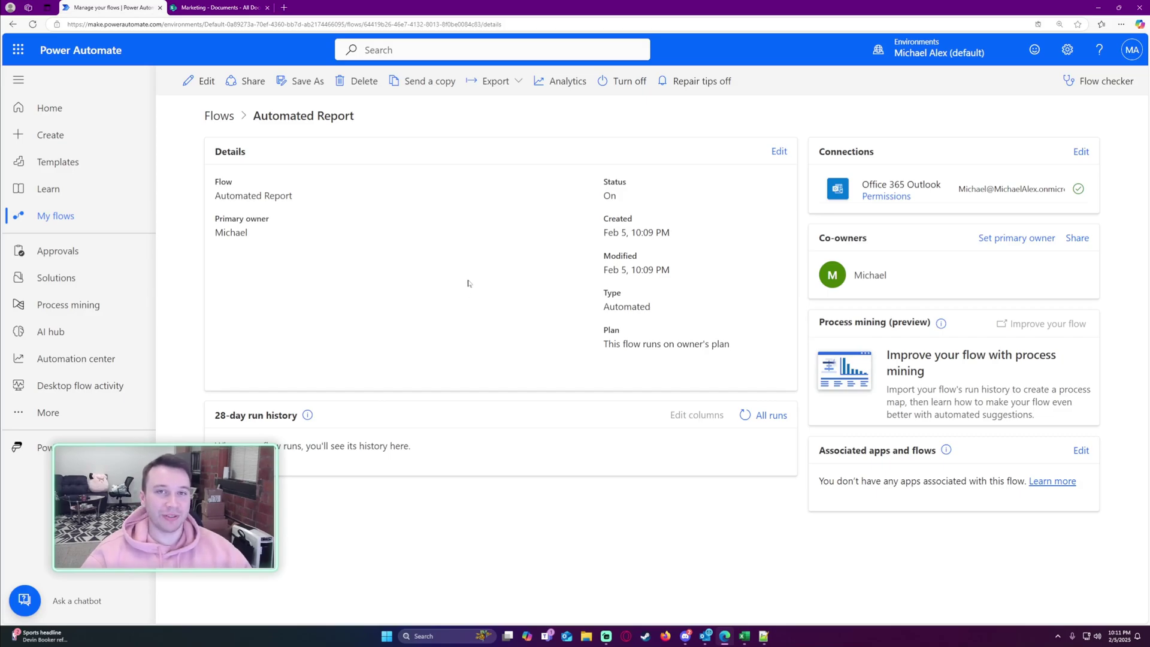
# Open the succeeded test run, view the trigger details and expand the For each loop.
pyautogui.hotkey('ctrl', '-')
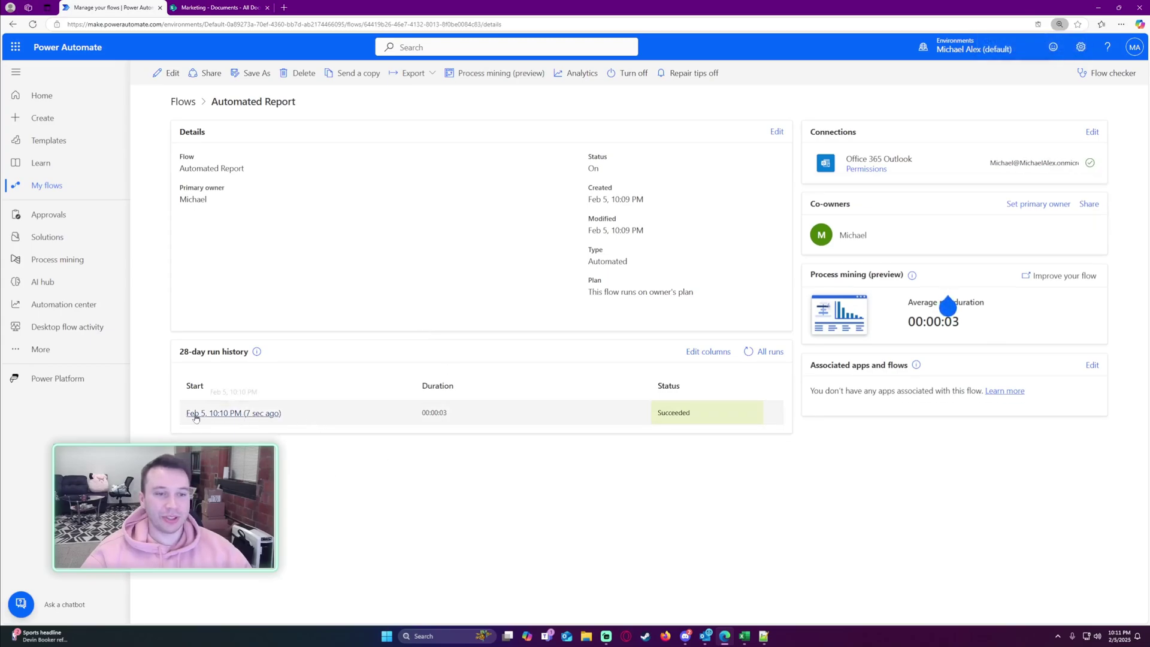
pyautogui.click(257, 419)
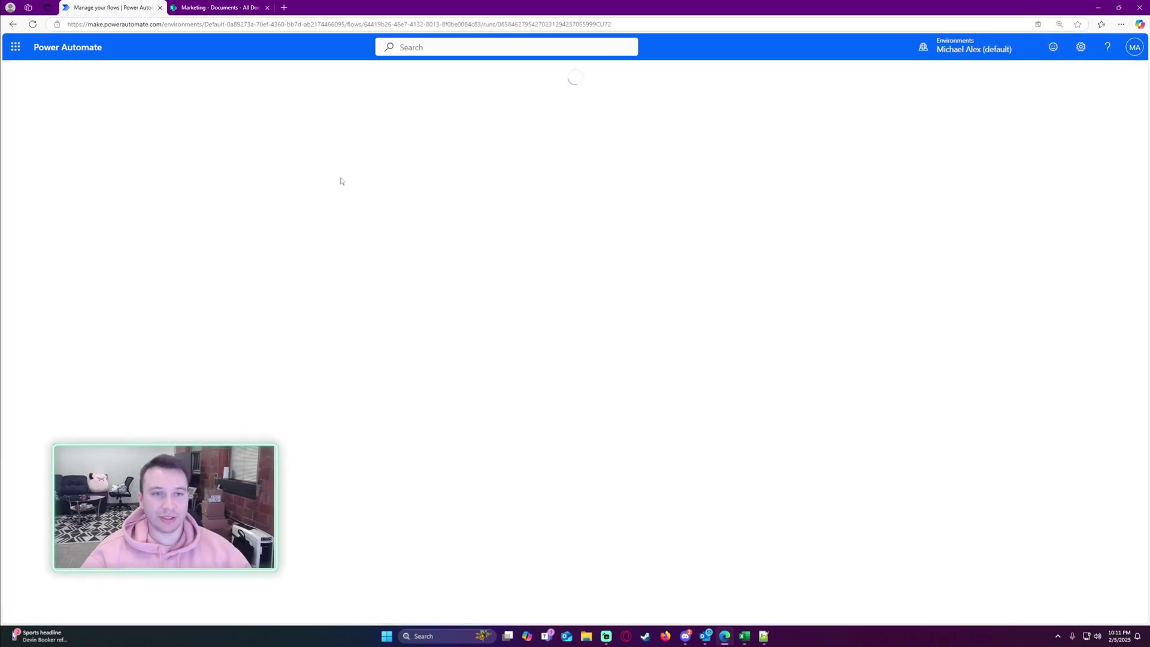
pyautogui.click(581, 301)
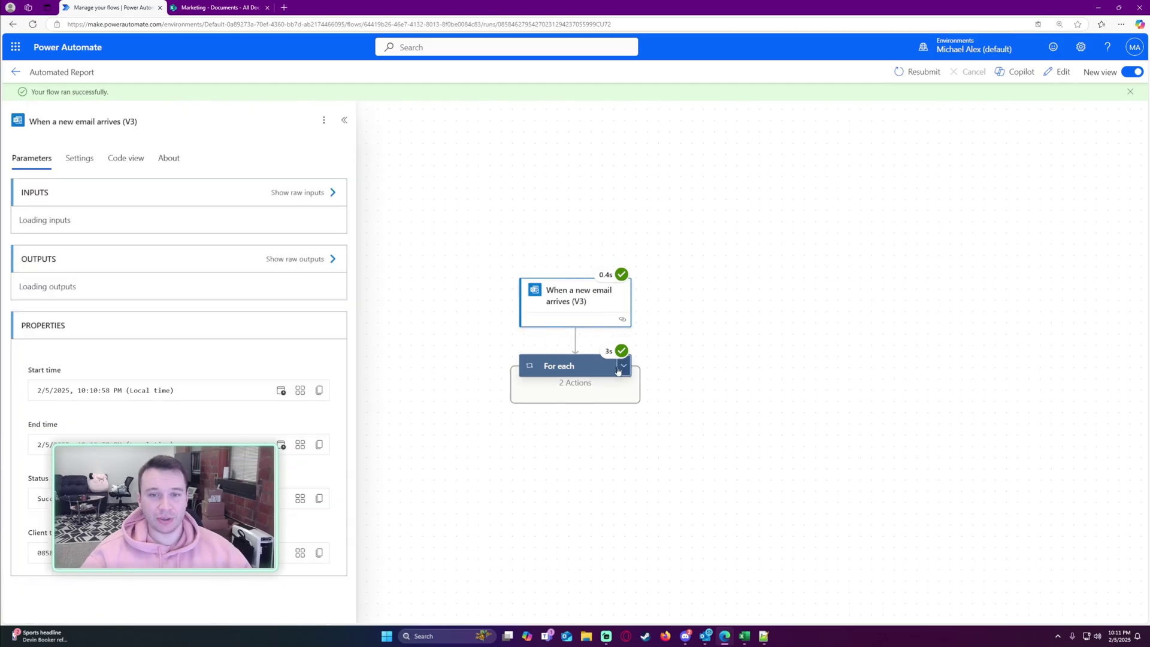
pyautogui.click(620, 367)
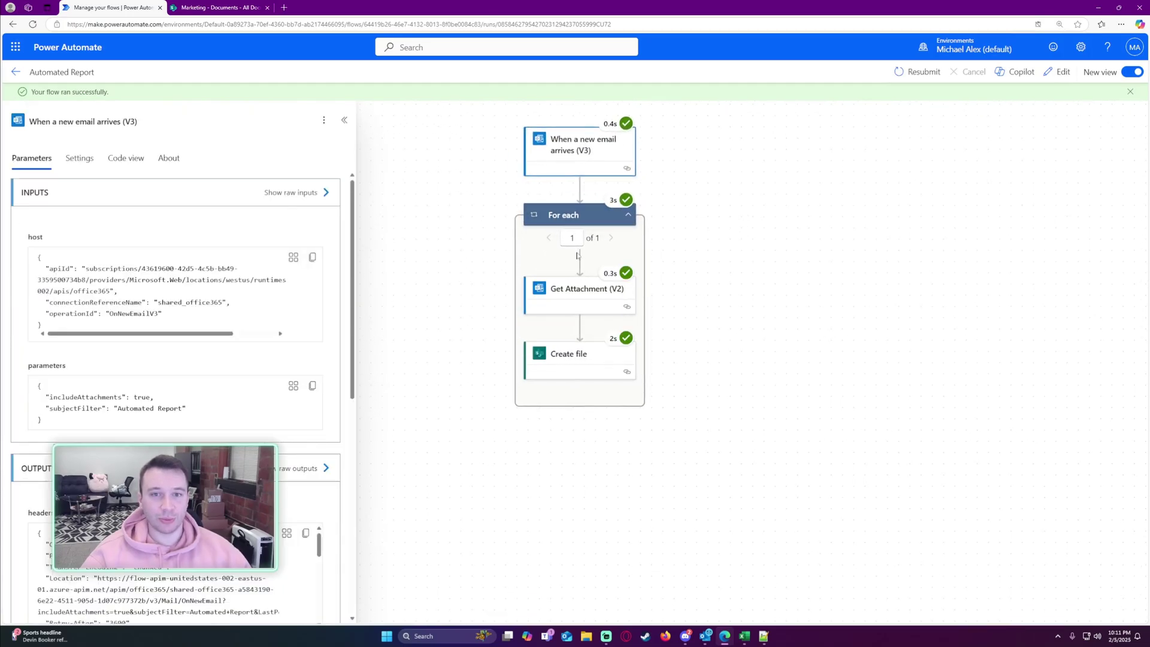
# Inspect the Get Attachment and Create file outputs, then bring up the SharePoint Marketing library.
pyautogui.scroll(-1, 577, 255)
pyautogui.scroll(2, 592, 300)
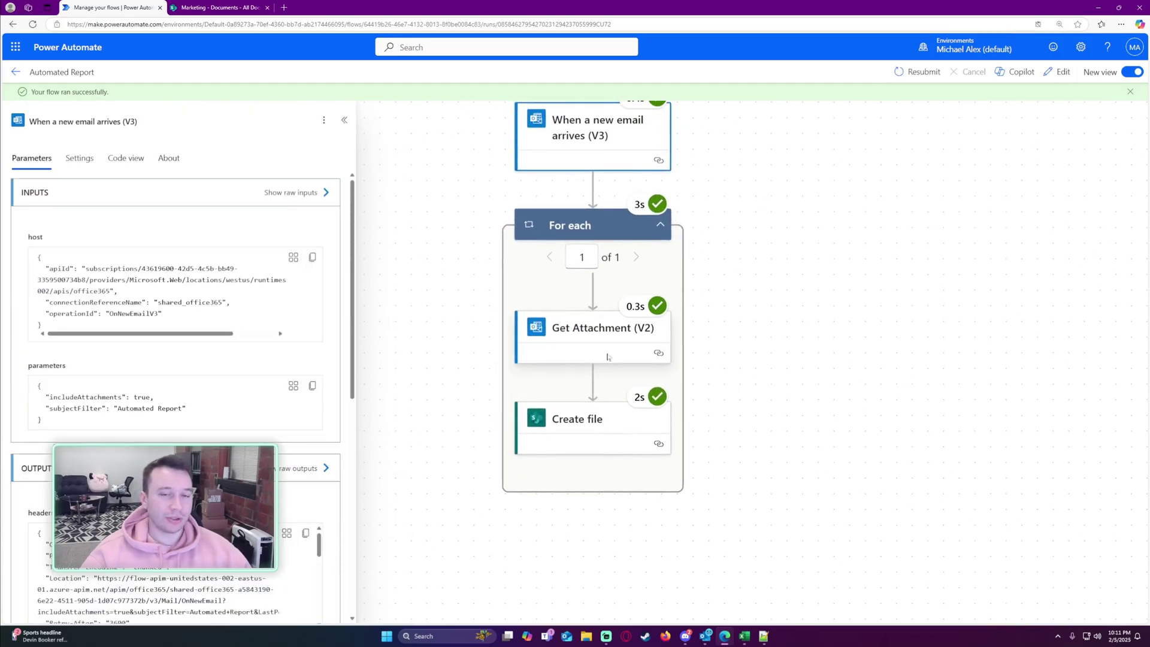
pyautogui.click(592, 341)
pyautogui.click(584, 422)
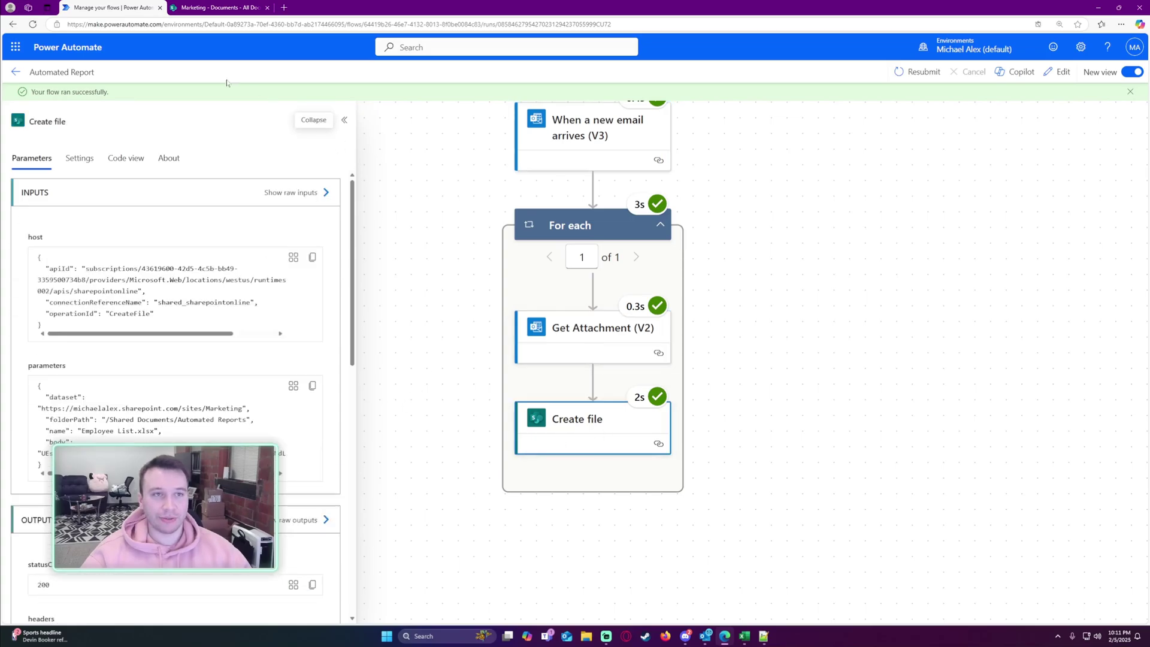
pyautogui.click(208, 10)
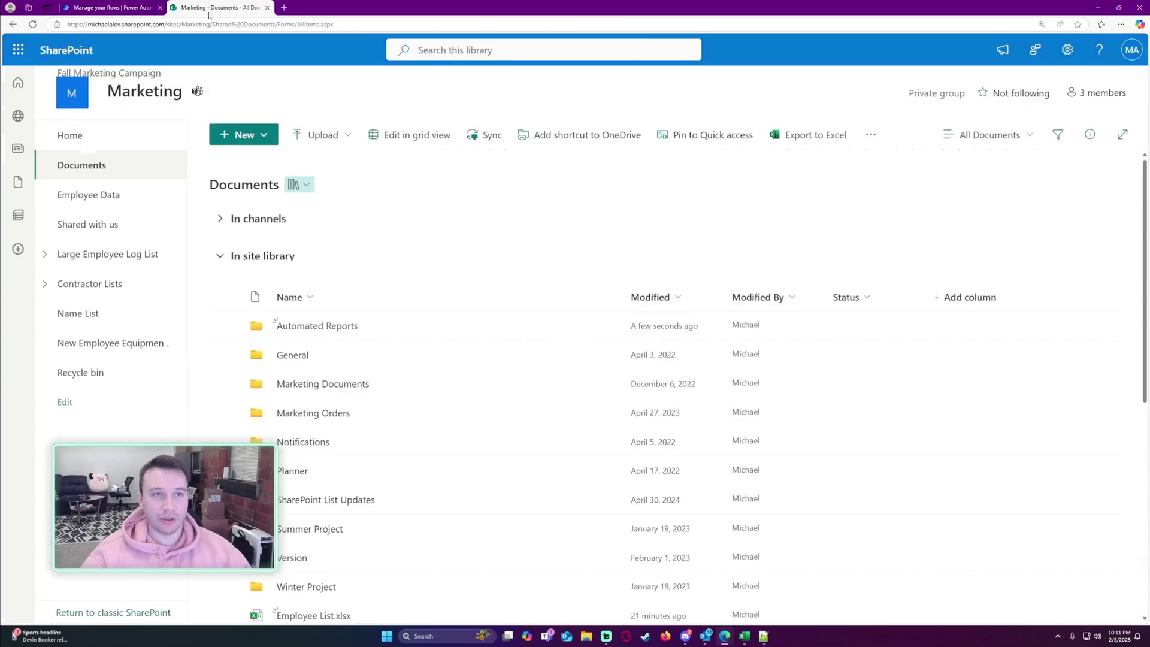
# Open Employee List.xlsx from the Automated Reports folder in the browser.
pyautogui.click(347, 327)
pyautogui.click(605, 249)
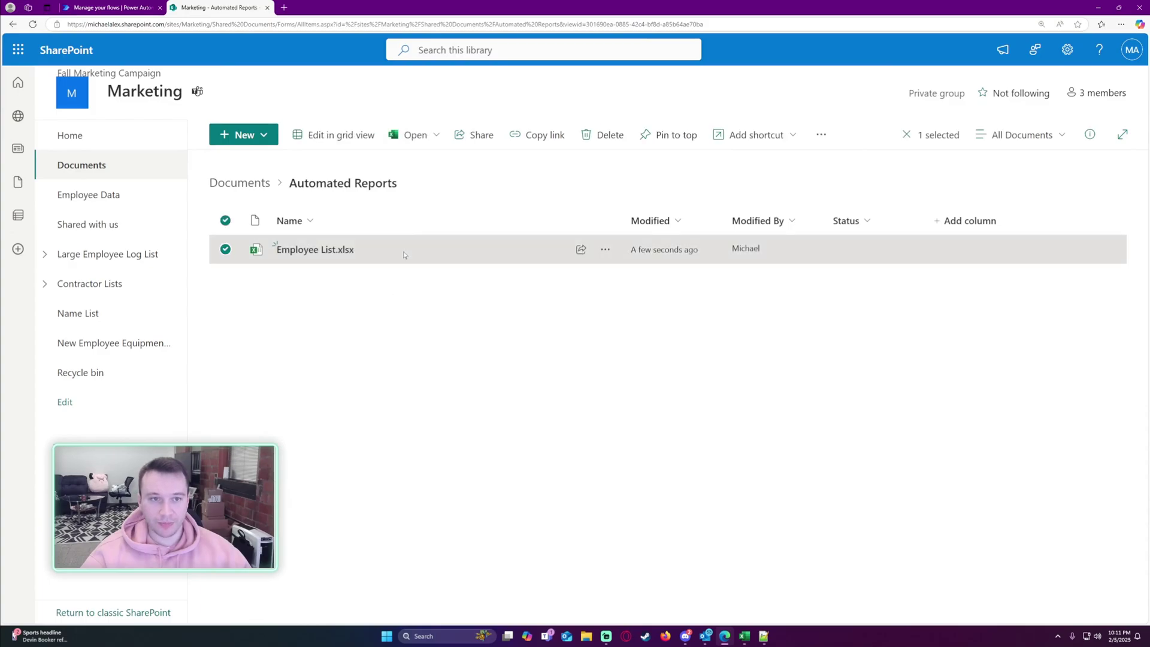
pyautogui.moveTo(713, 191)
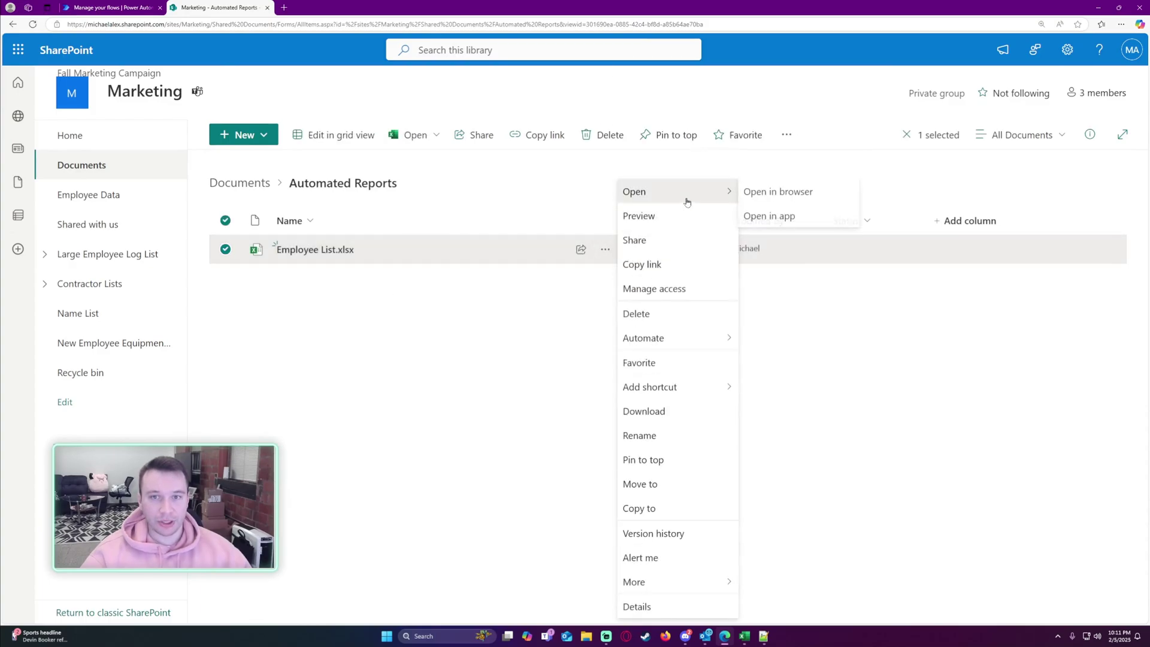
pyautogui.click(782, 191)
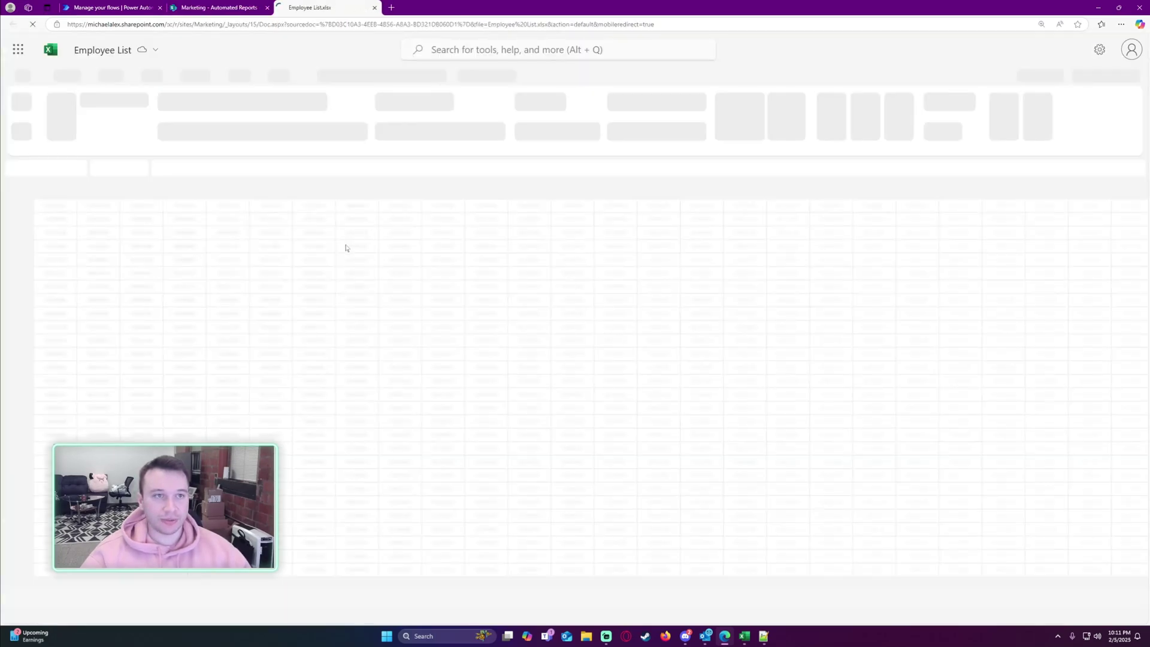
# Review the employee table, close the workbook, and return to the Power Automate run.
pyautogui.scroll(5, 169, 264)
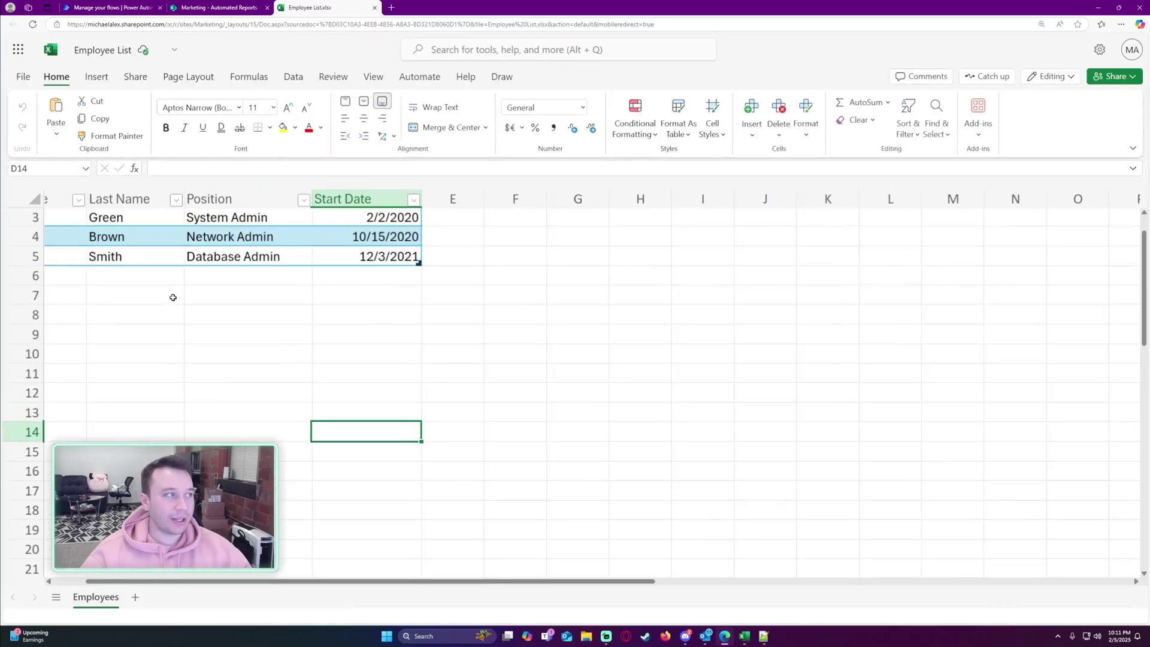
pyautogui.scroll(-5, 192, 310)
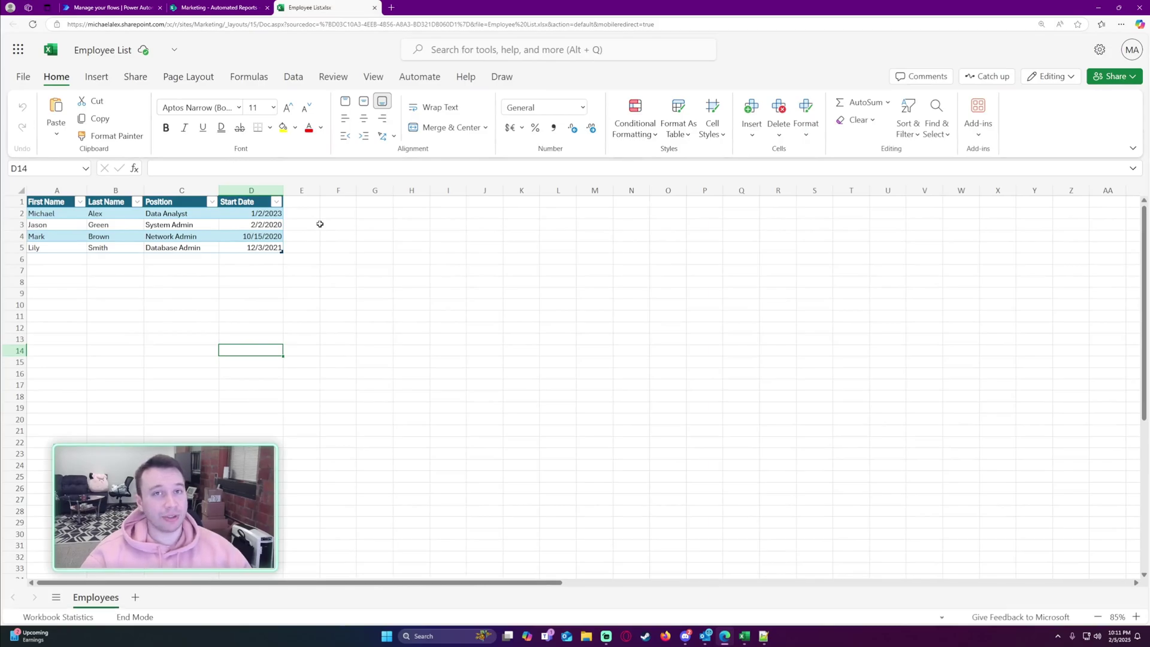
pyautogui.click(374, 7)
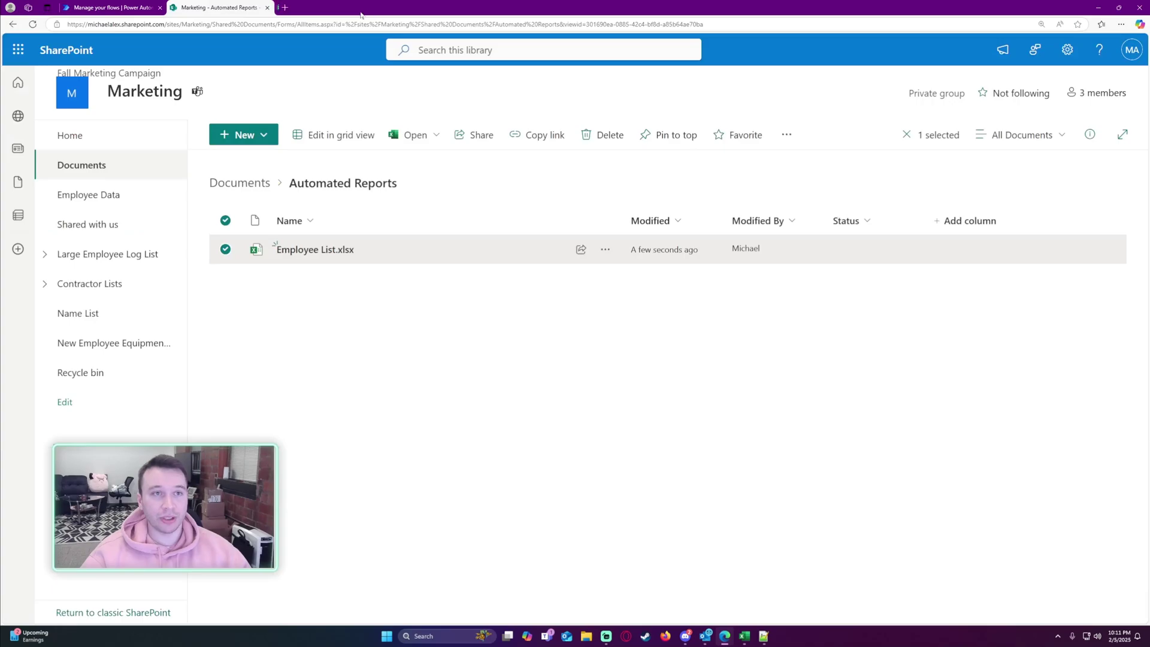
pyautogui.click(108, 8)
# Edit the flow, expand the For each loop, and view the trigger's parameters.
pyautogui.click(1067, 76)
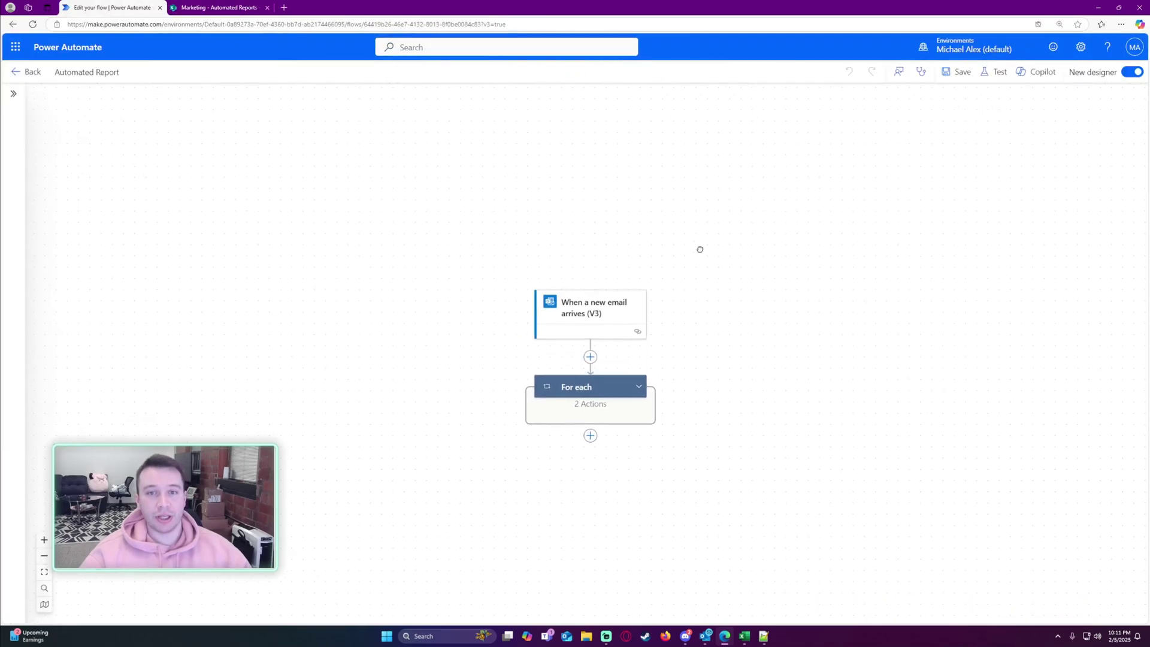
pyautogui.click(638, 386)
pyautogui.moveTo(716, 397); pyautogui.dragTo(721, 372)
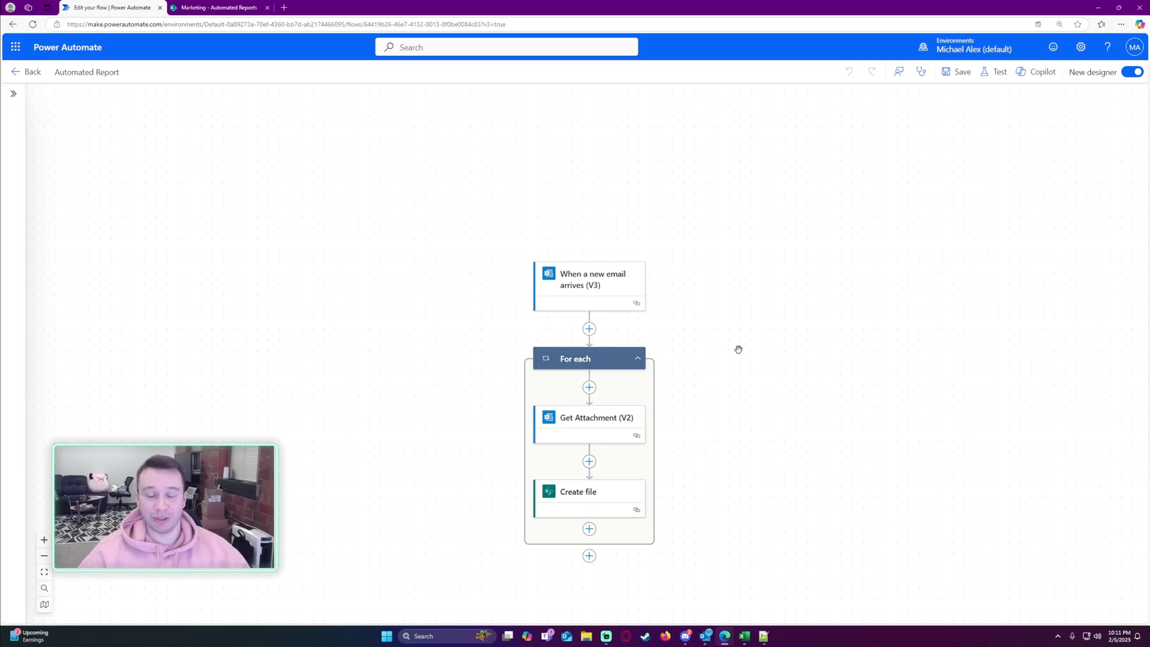
pyautogui.moveTo(801, 368); pyautogui.dragTo(794, 342)
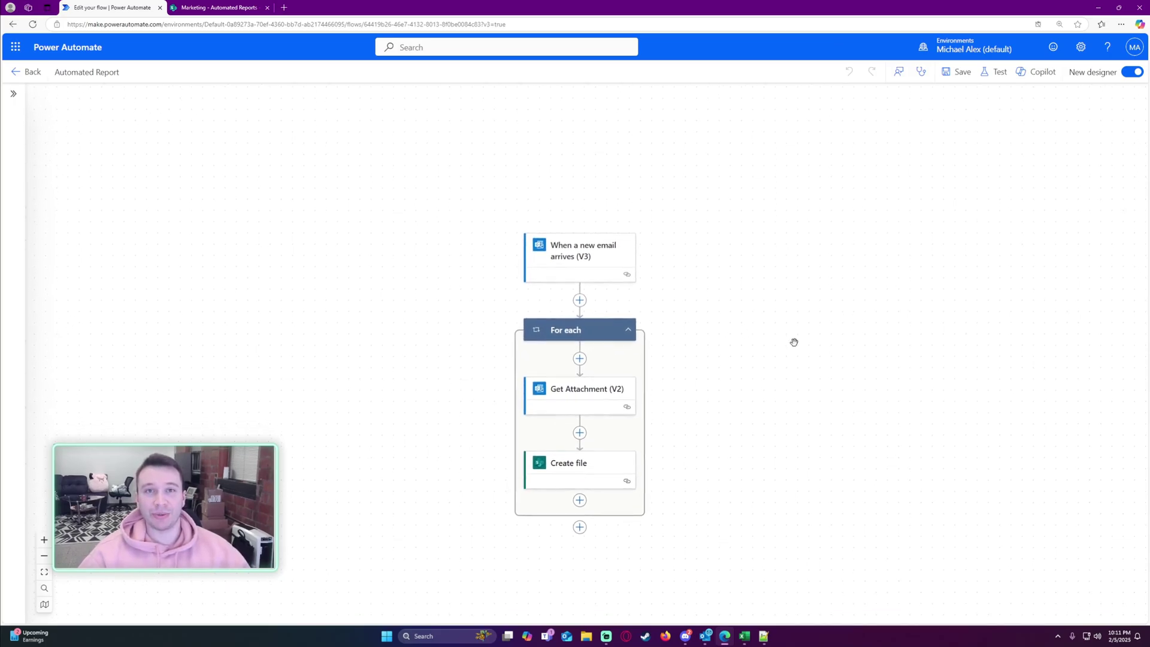
pyautogui.click(590, 216)
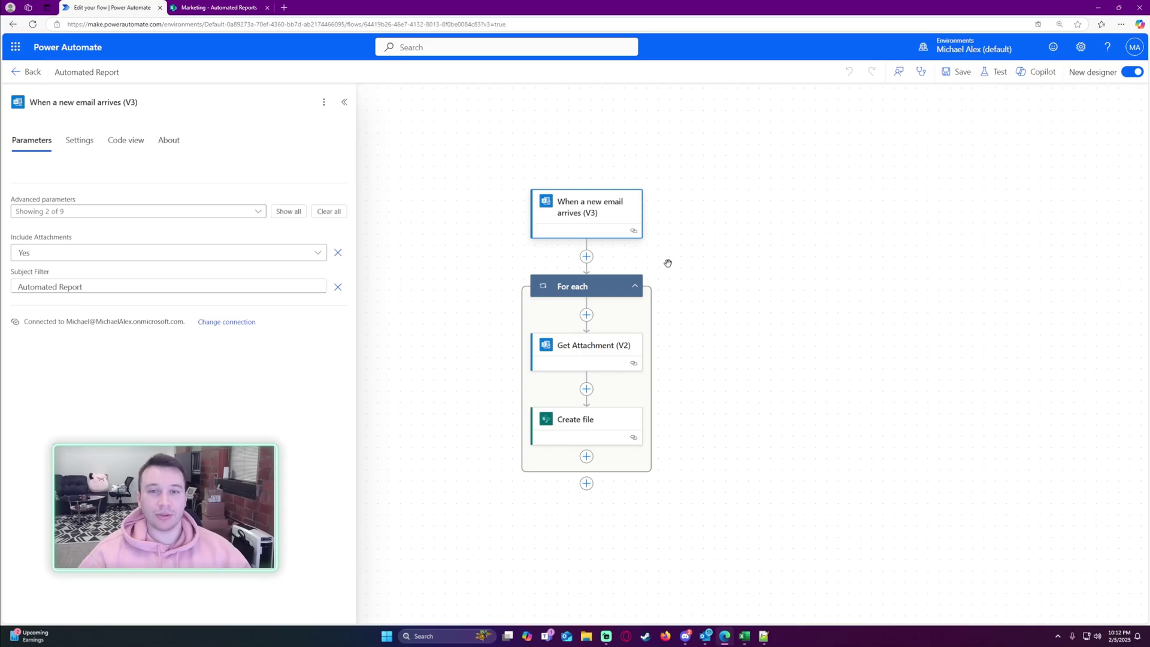
# Review the Get Attachment settings, close them, and insert a new step below Get Attachment.
pyautogui.moveTo(687, 274); pyautogui.dragTo(665, 214)
pyautogui.scroll(1, 584, 157)
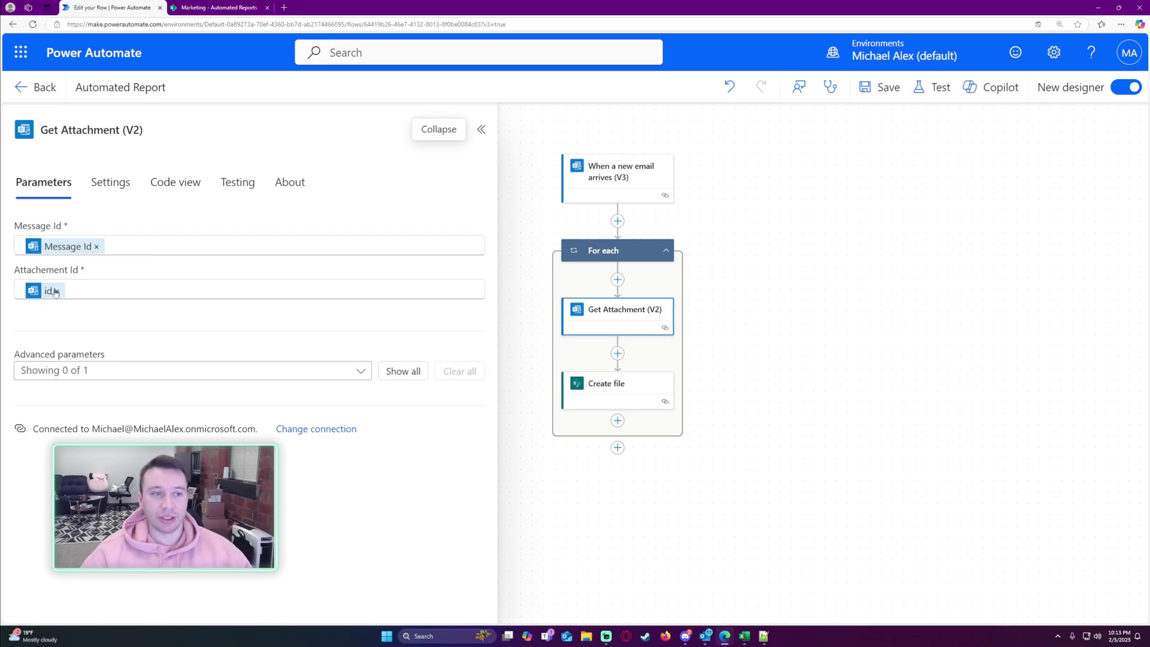
pyautogui.moveTo(617, 353); pyautogui.dragTo(811, 300)
pyautogui.click(811, 300)
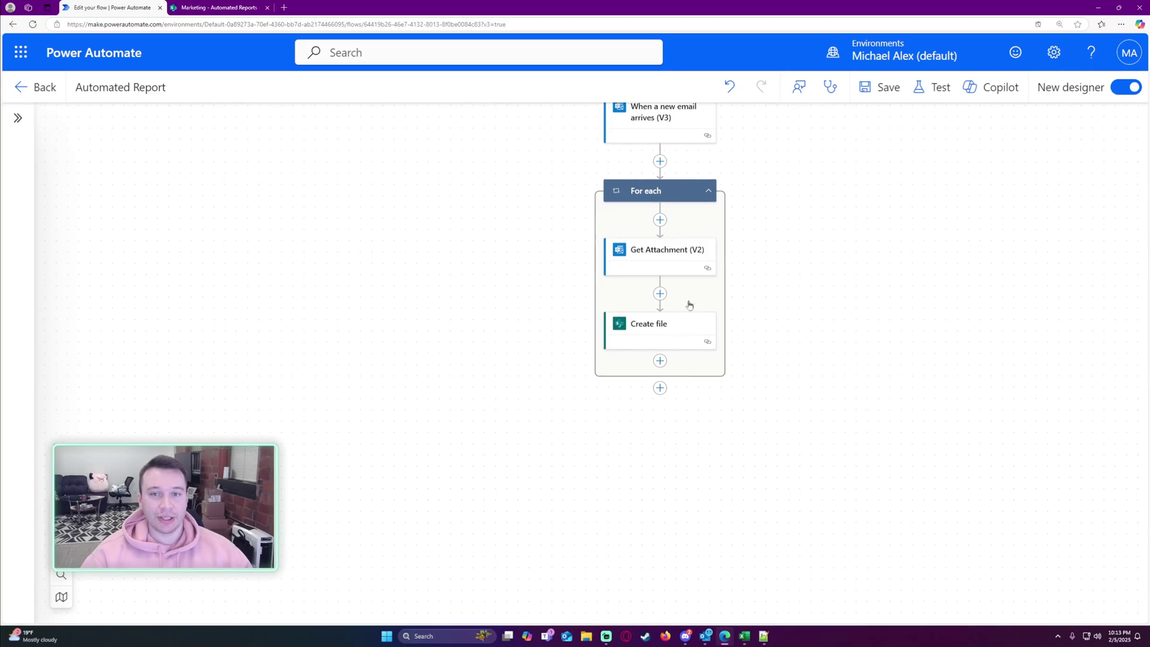
pyautogui.click(659, 294)
# Search 'condition', add a Condition below Get Attachment (V2), and move Create file into its True branch.
pyautogui.click(721, 252)
pyautogui.write('condition')
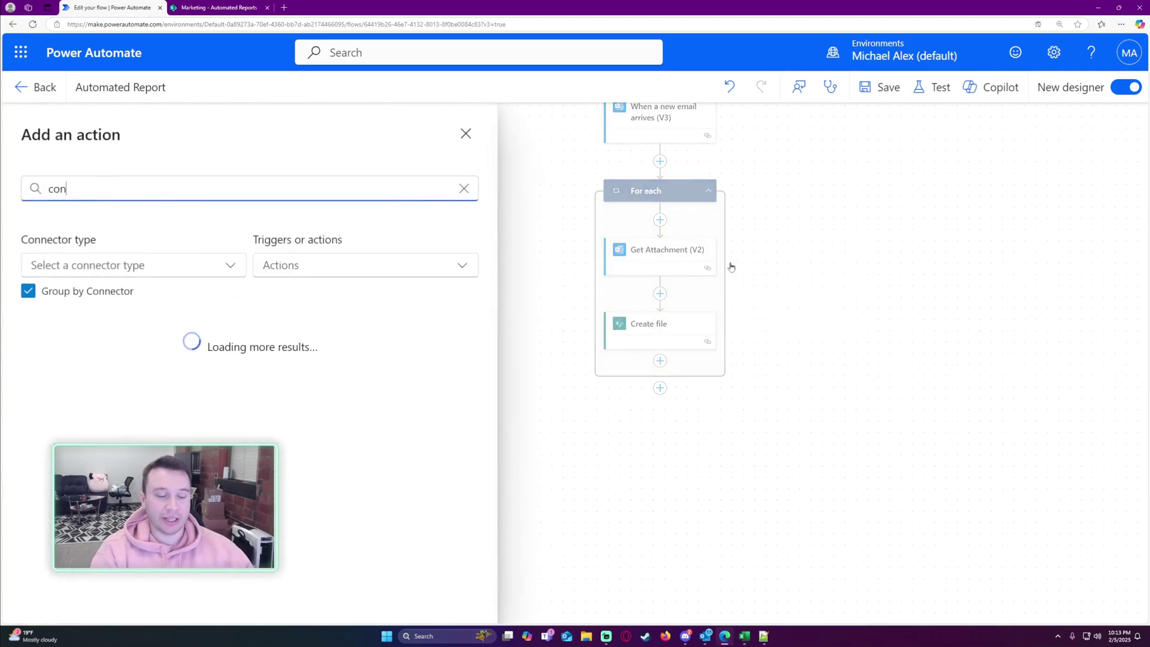
pyautogui.click(249, 386)
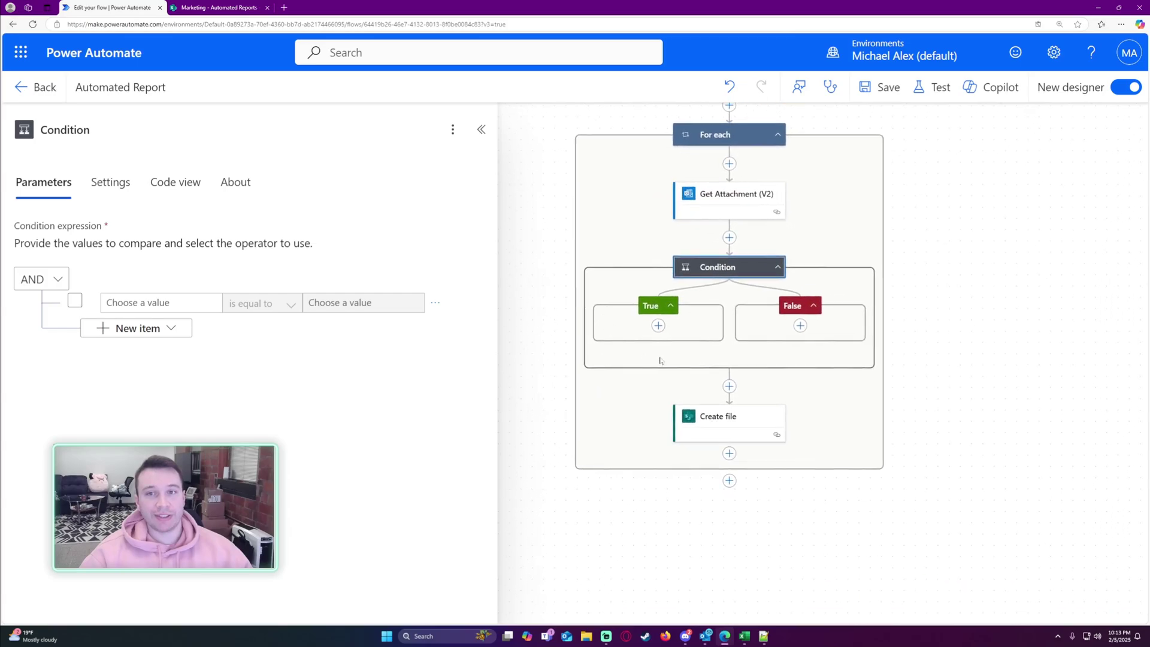
pyautogui.moveTo(930, 316); pyautogui.dragTo(907, 334)
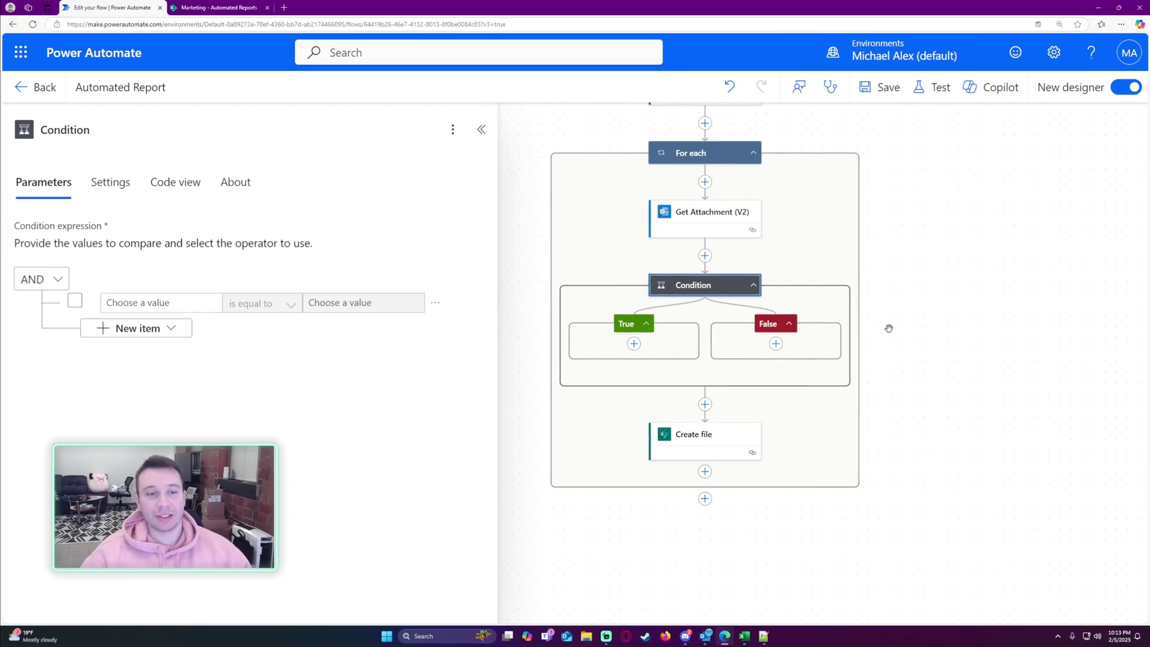
pyautogui.moveTo(694, 434); pyautogui.dragTo(657, 368)
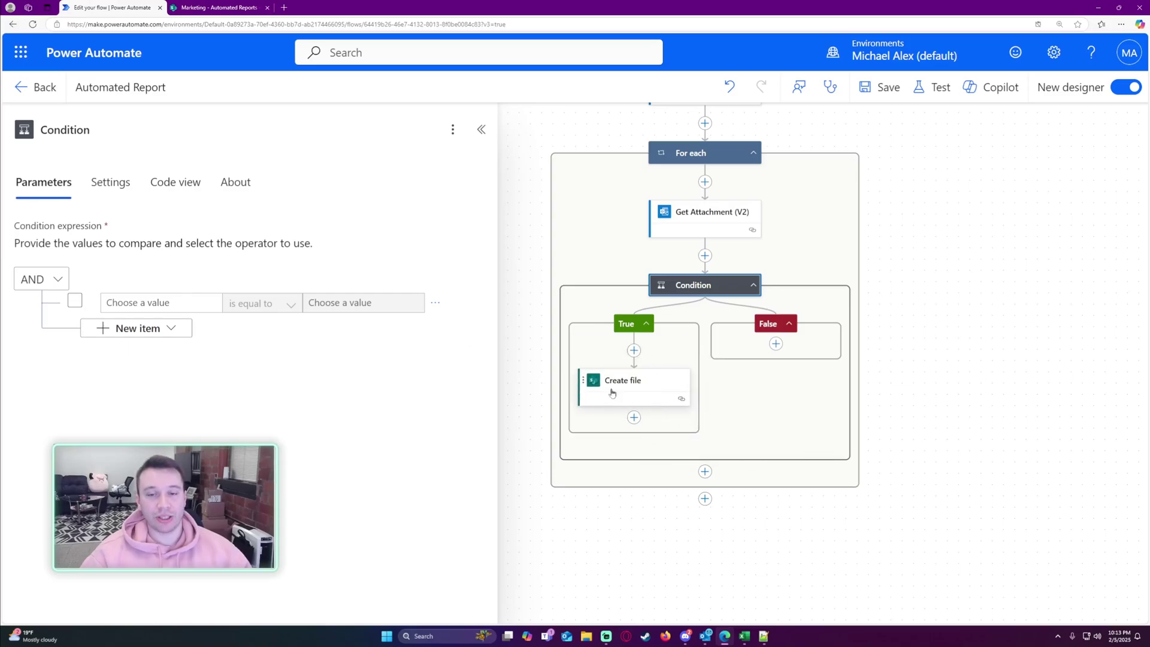
# Set the Condition's left value to the Get Attachment output Name.
pyautogui.click(179, 302)
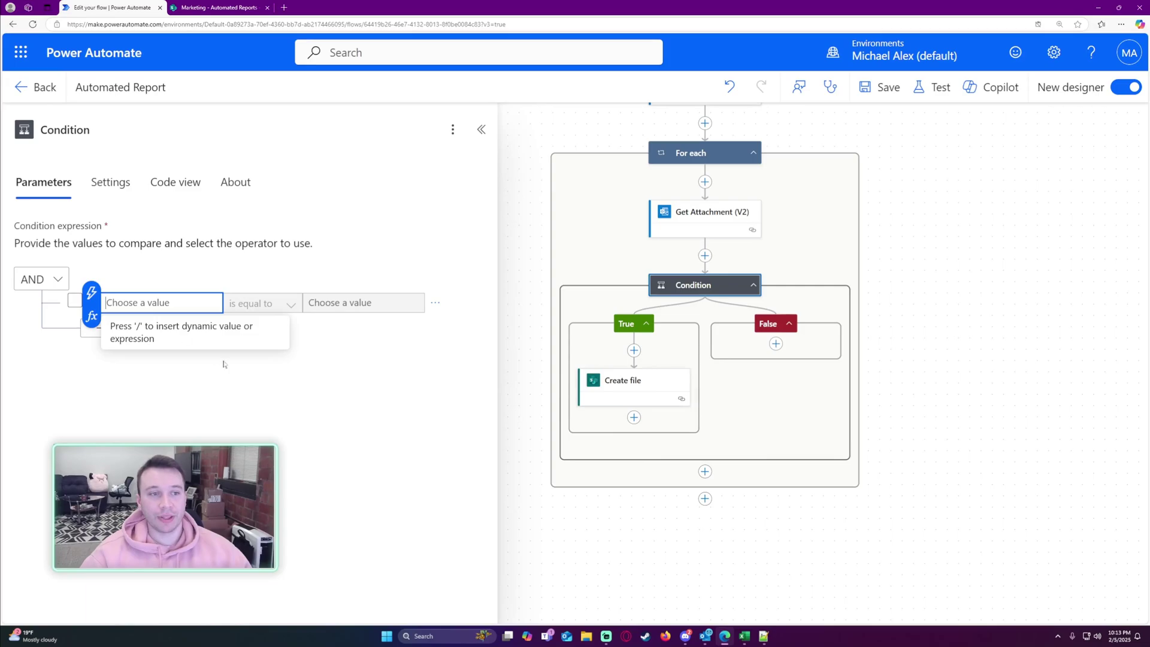
pyautogui.click(94, 299)
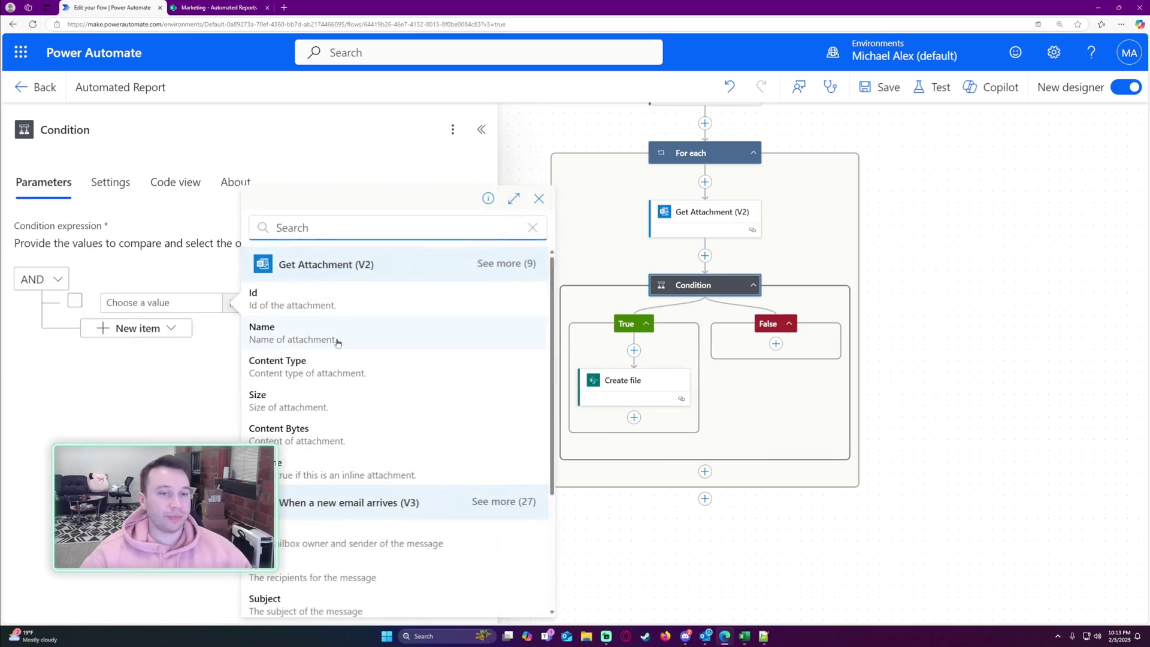
pyautogui.click(510, 270)
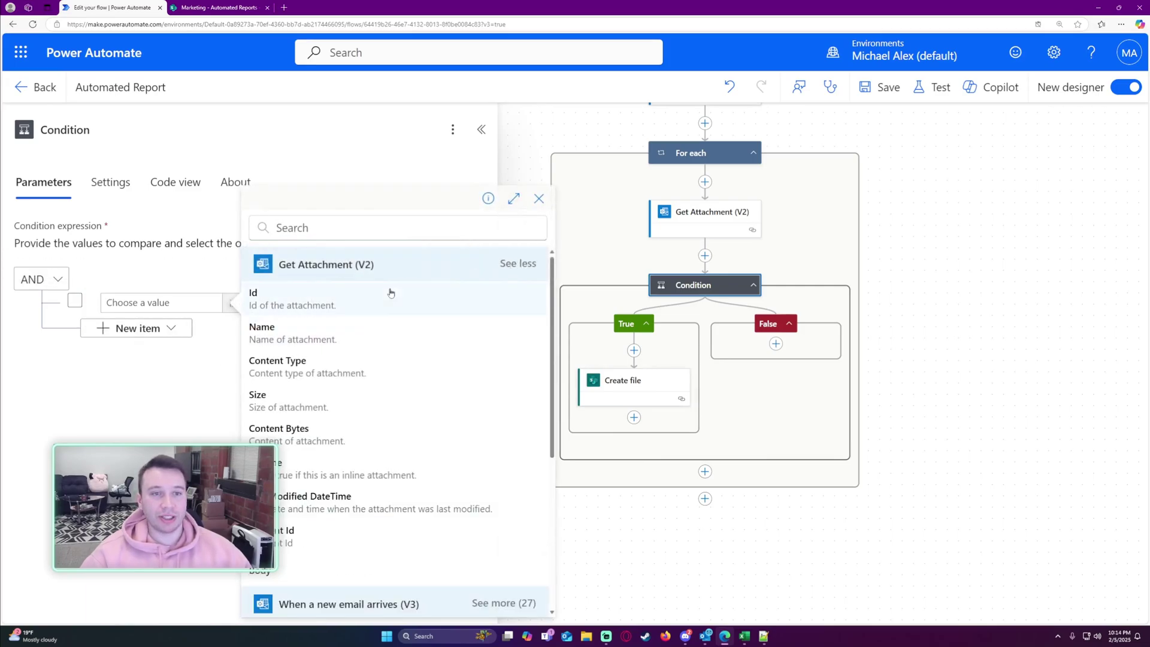
pyautogui.scroll(1, 346, 353)
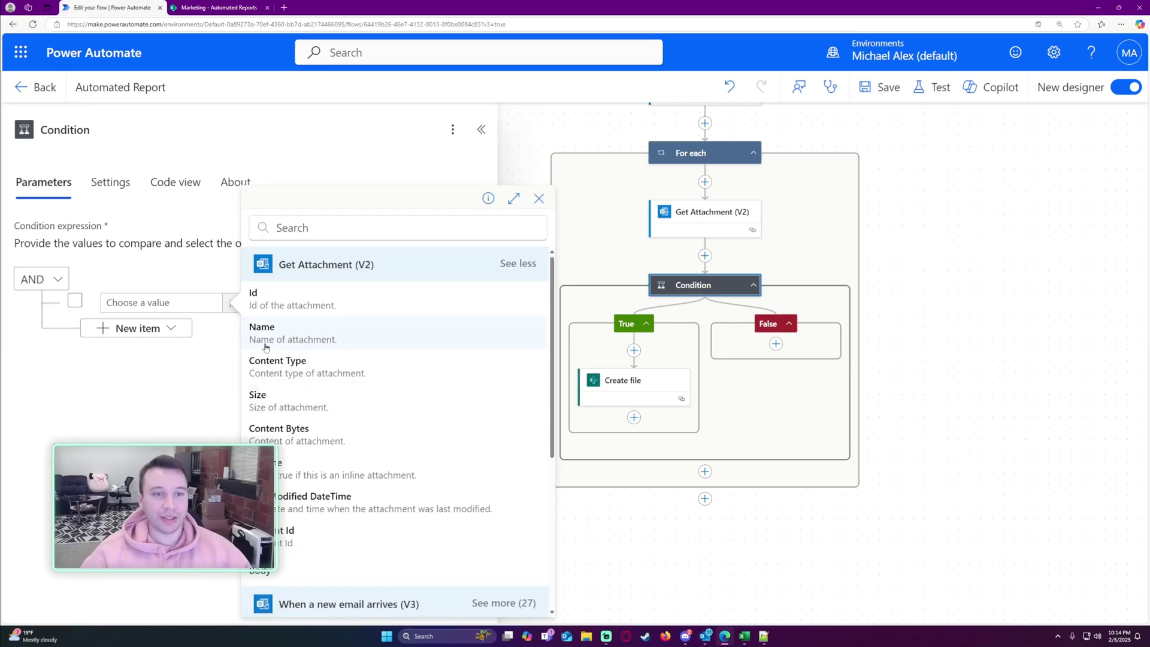
pyautogui.click(264, 340)
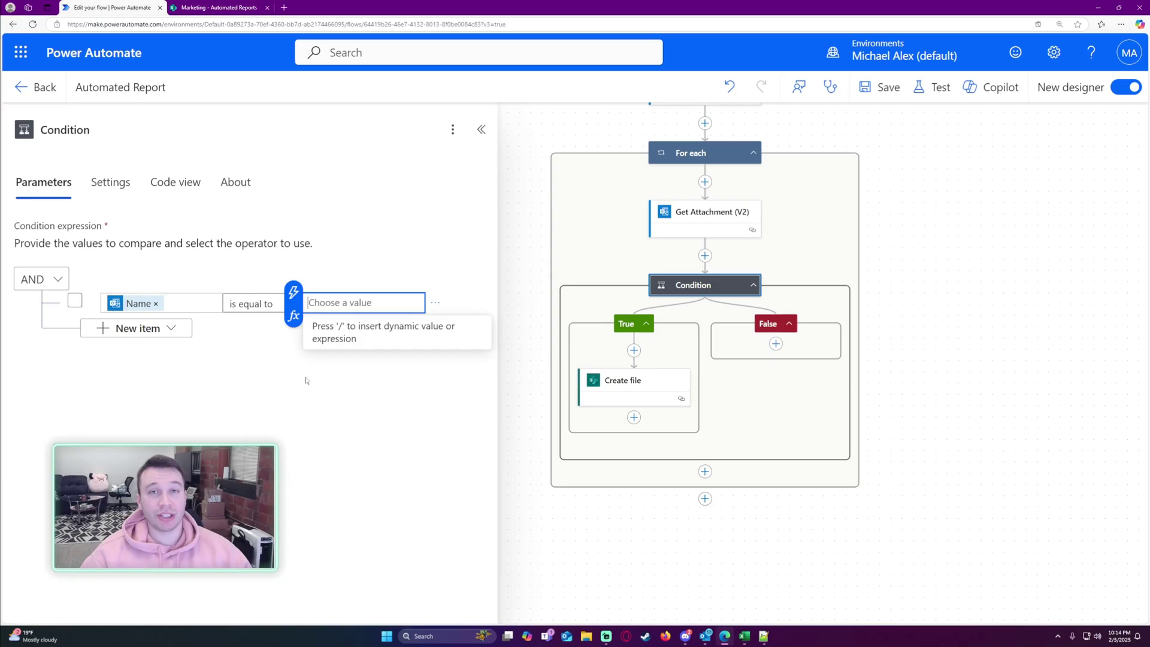
pyautogui.click(302, 380)
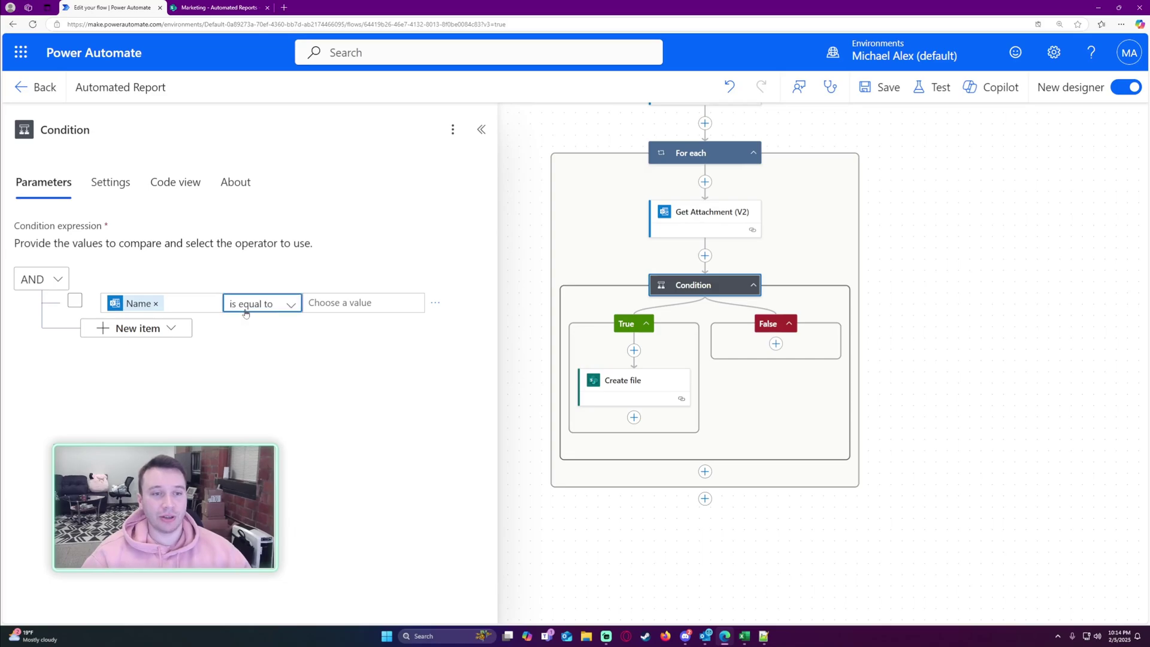
# Make the Condition test 'contains xlsx' and review the Create file step's settings.
pyautogui.click(289, 305)
pyautogui.click(317, 293)
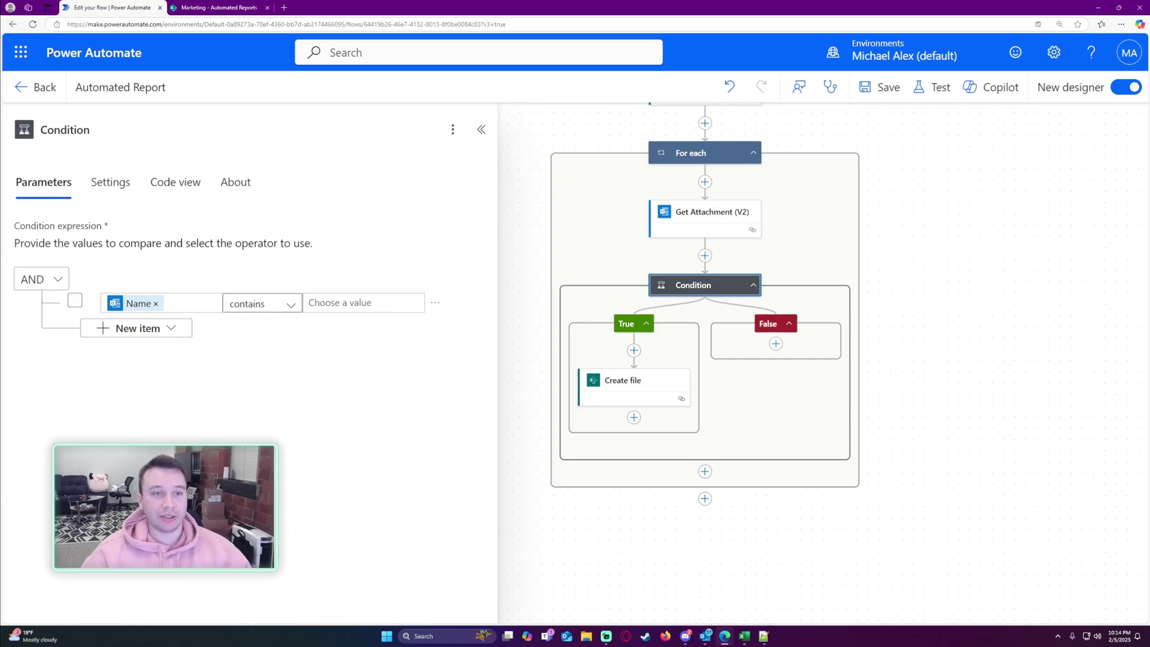
pyautogui.click(360, 303)
pyautogui.write('xlsx')
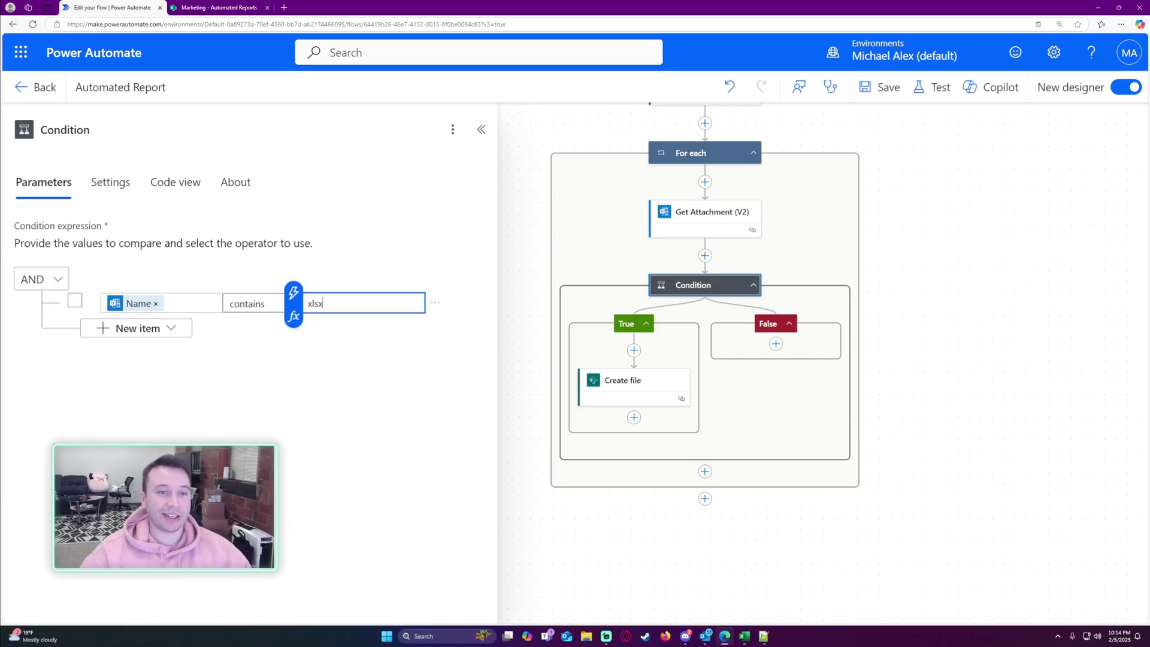
pyautogui.click(370, 353)
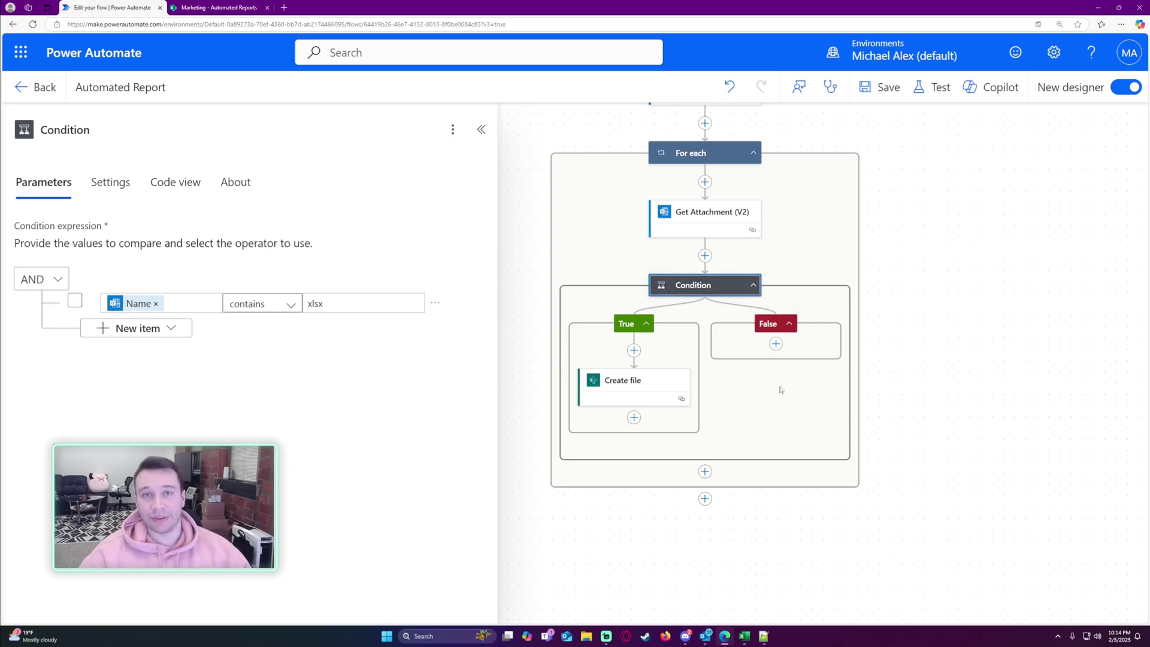
pyautogui.click(623, 378)
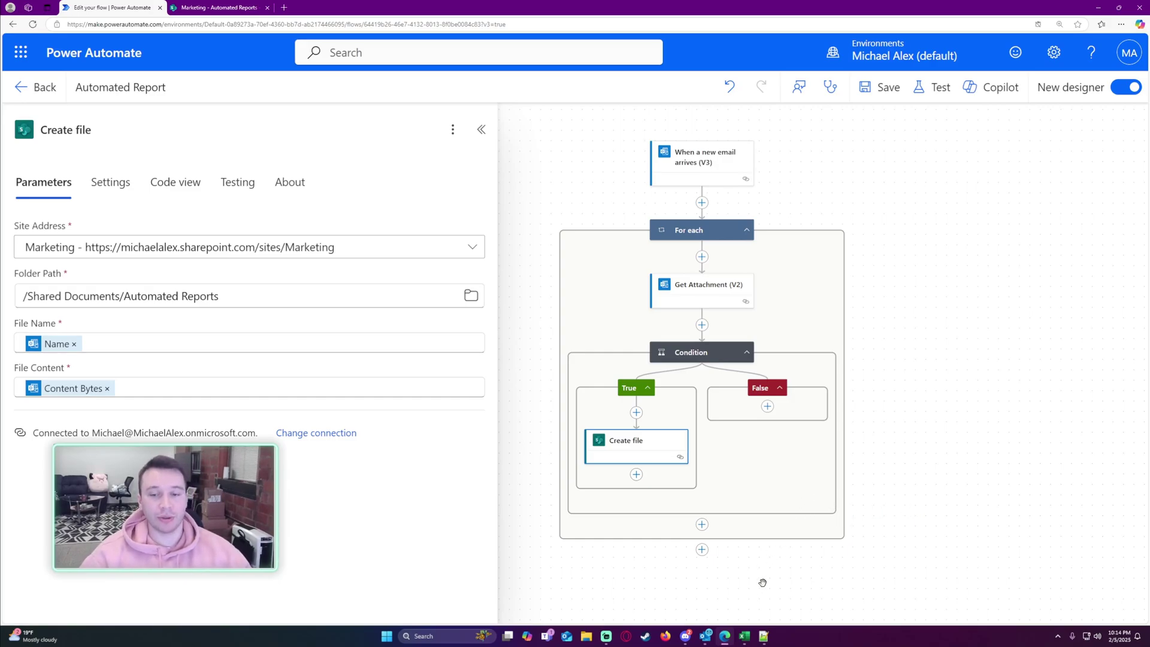
# Send the Automated Report email carrying Employee List.xlsx and the inline dog picture, then return to the flow.
pyautogui.moveTo(719, 629)
pyautogui.click(728, 590)
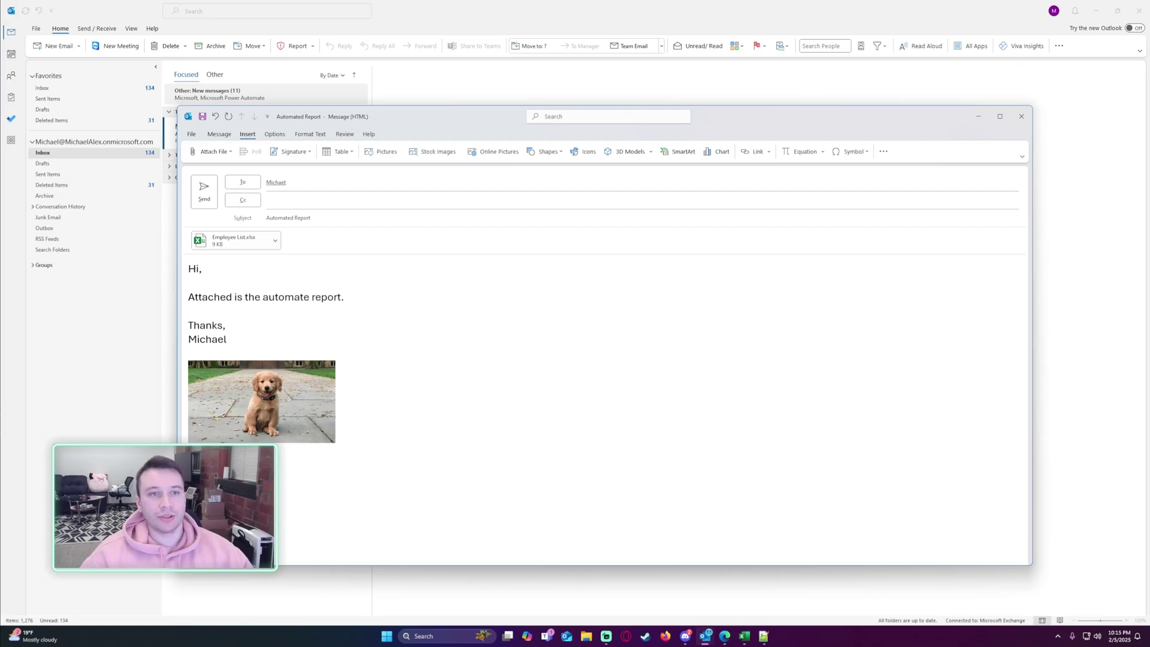
pyautogui.click(284, 385)
pyautogui.click(475, 418)
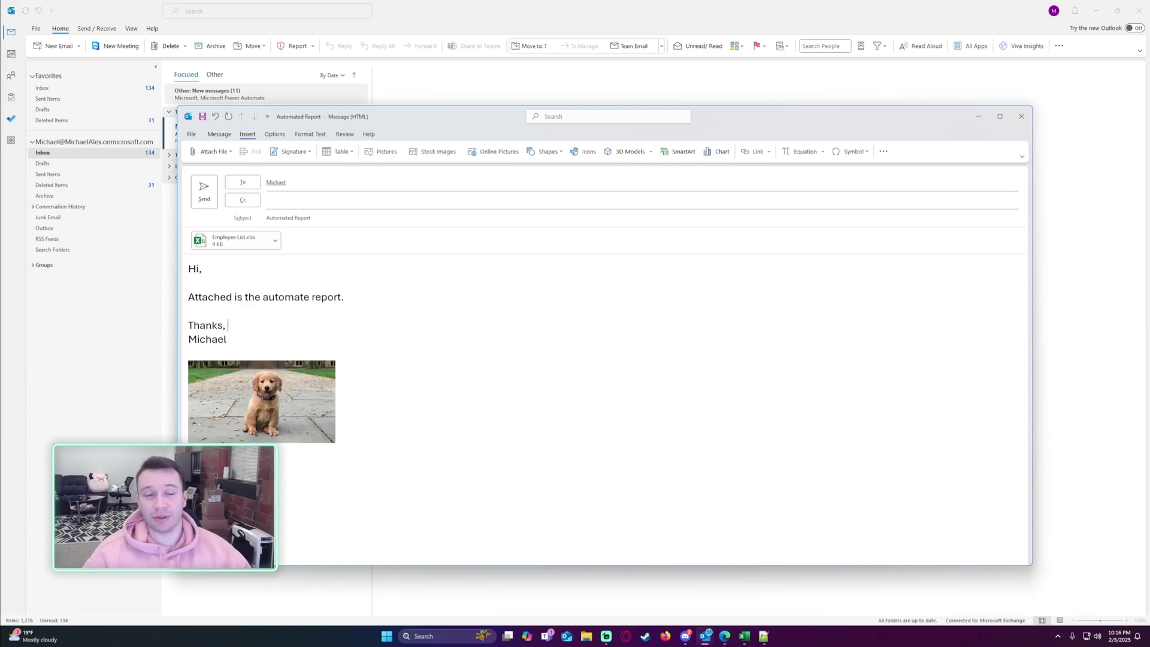
pyautogui.click(198, 196)
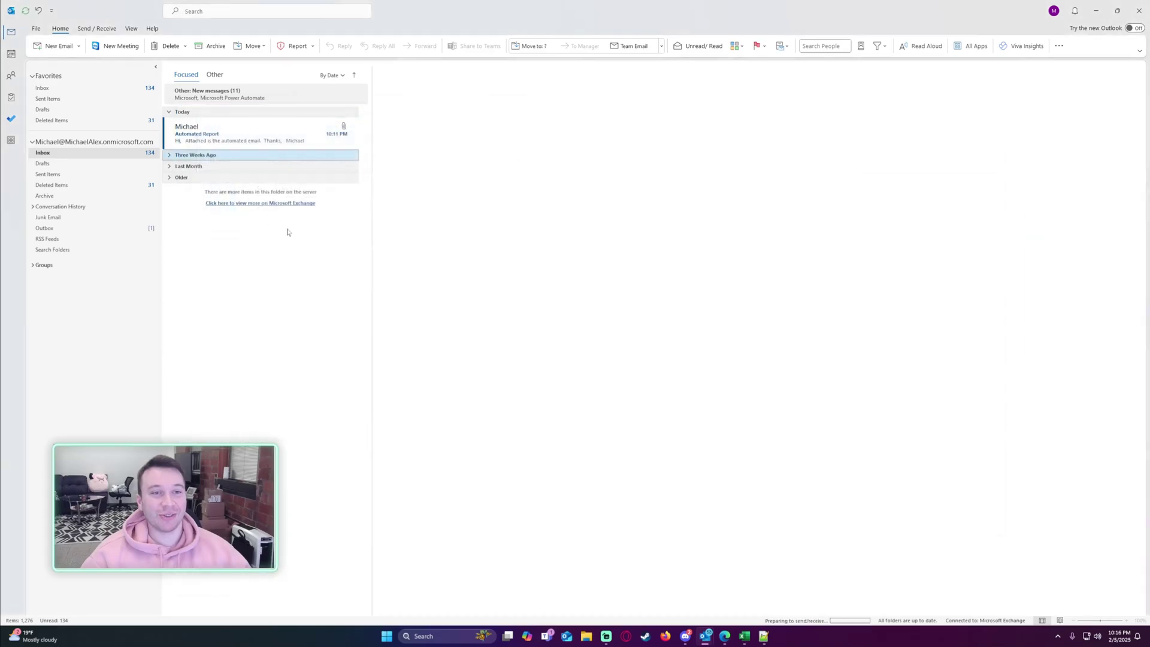
pyautogui.click(1095, 11)
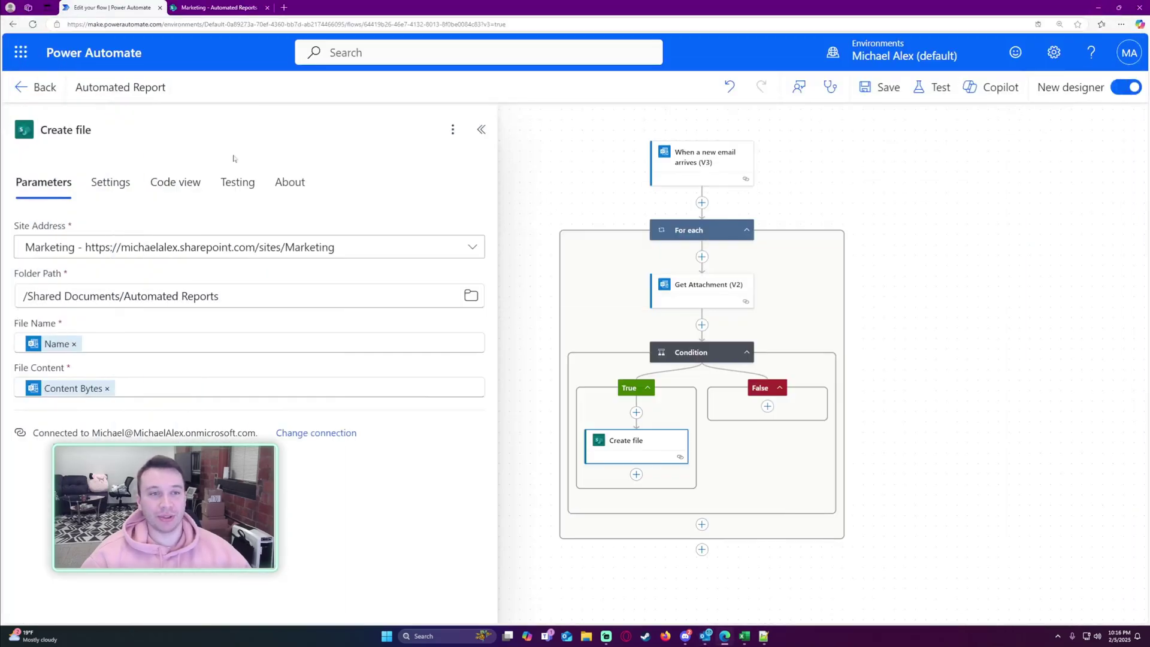
# Save the flow and return to its details page, zoomed out.
pyautogui.click(881, 86)
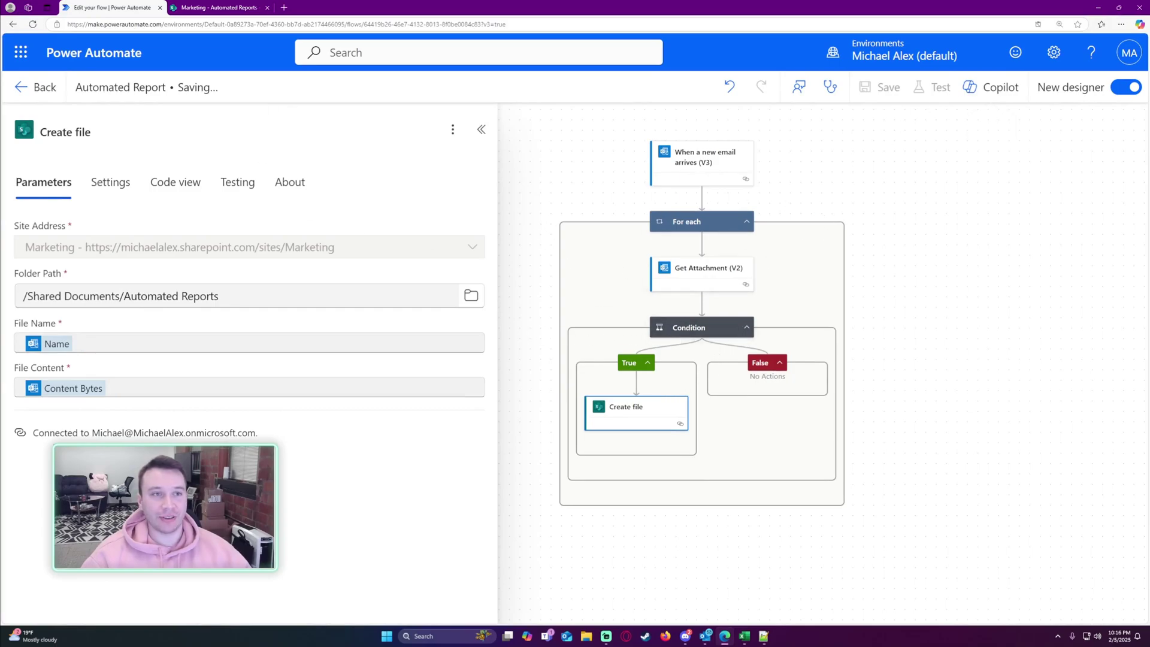
pyautogui.click(52, 88)
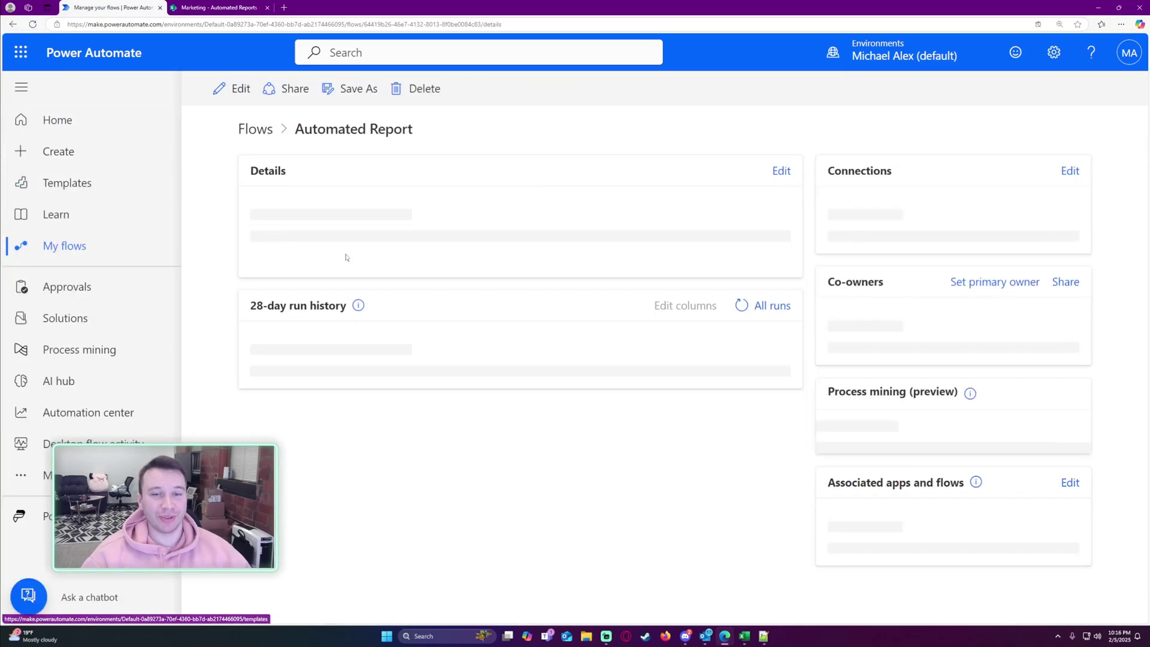
pyautogui.hotkey('ctrl', '-')
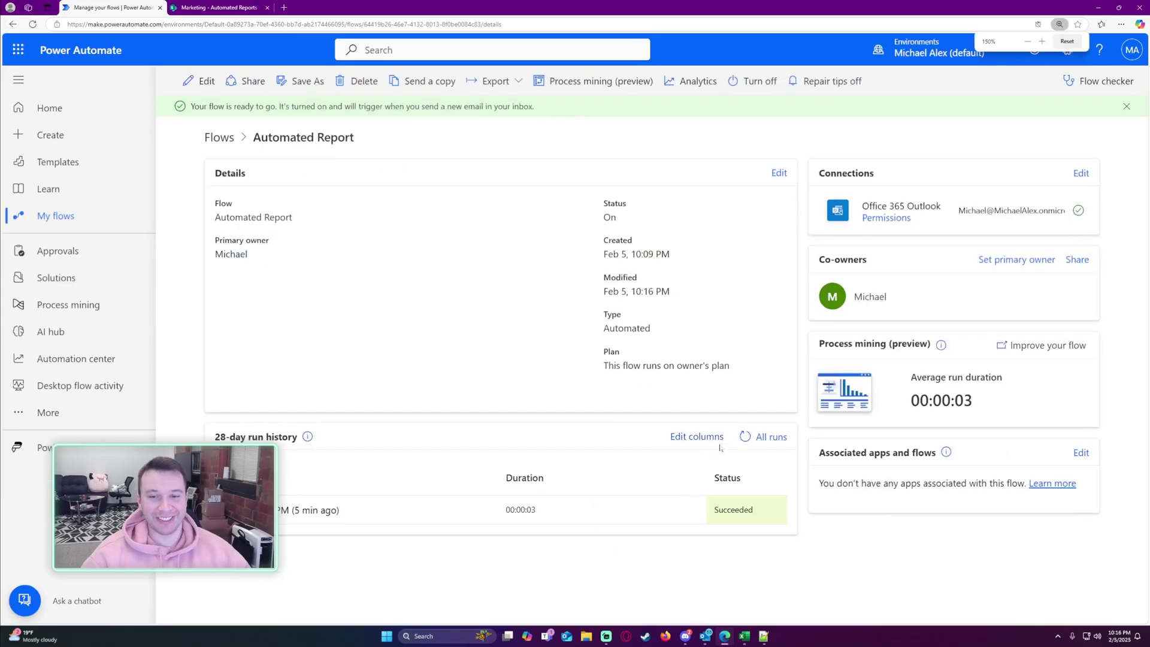
pyautogui.hotkey('ctrl', '-')
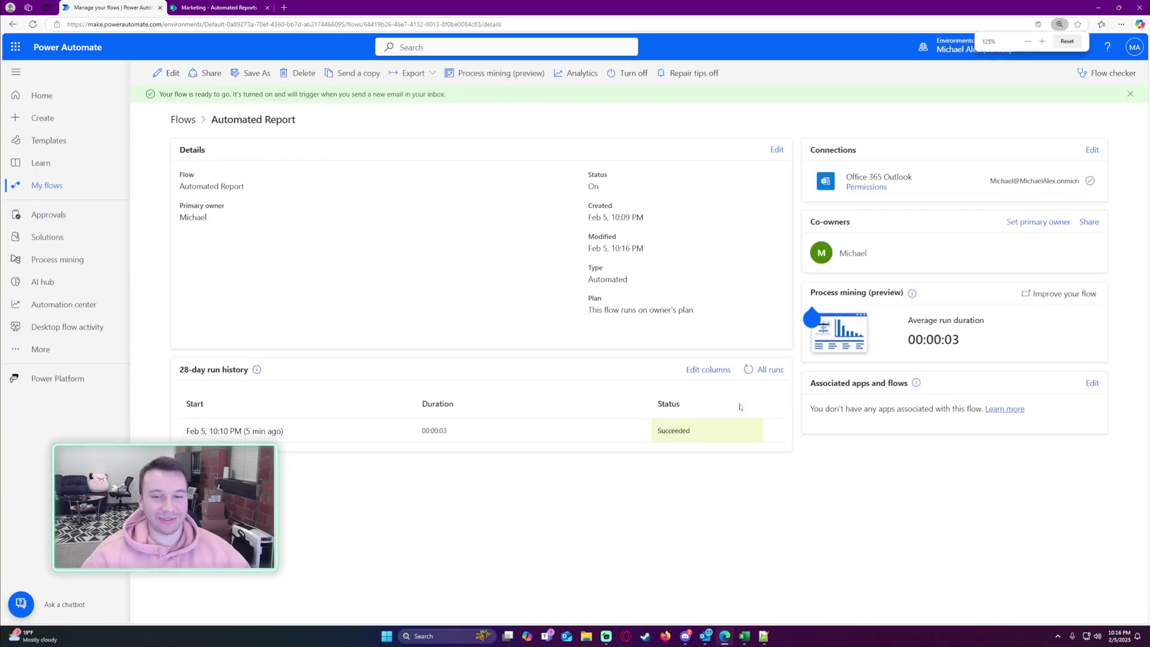
# Refresh the 28-day run history and open the newest 10:16 PM run.
pyautogui.click(747, 370)
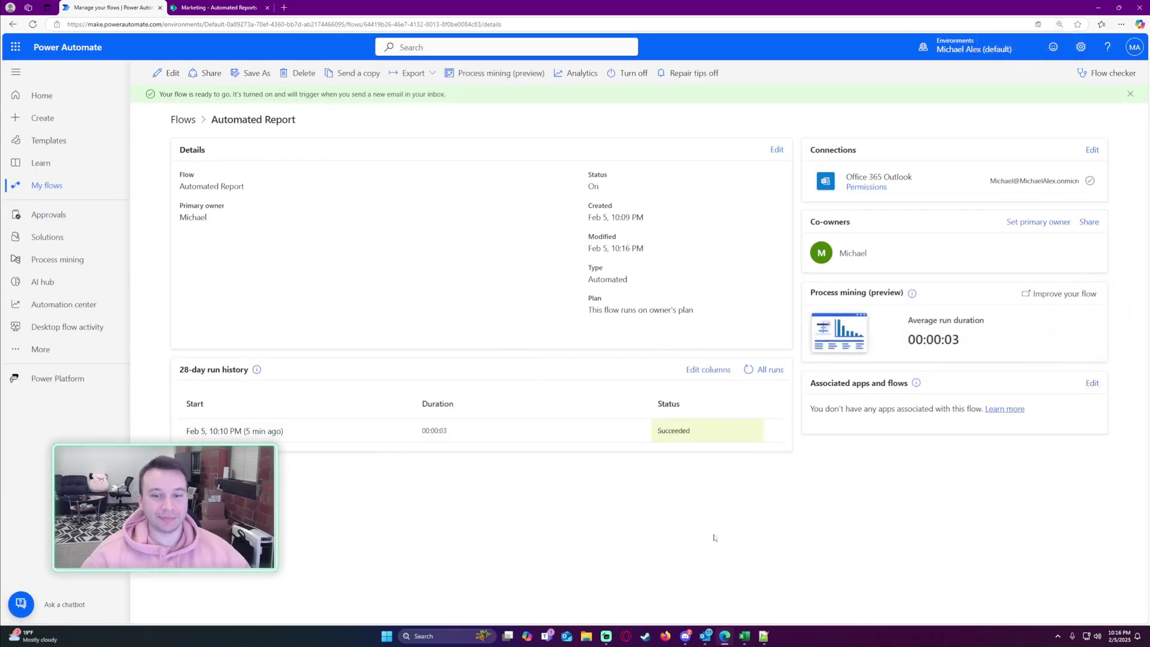
pyautogui.click(747, 370)
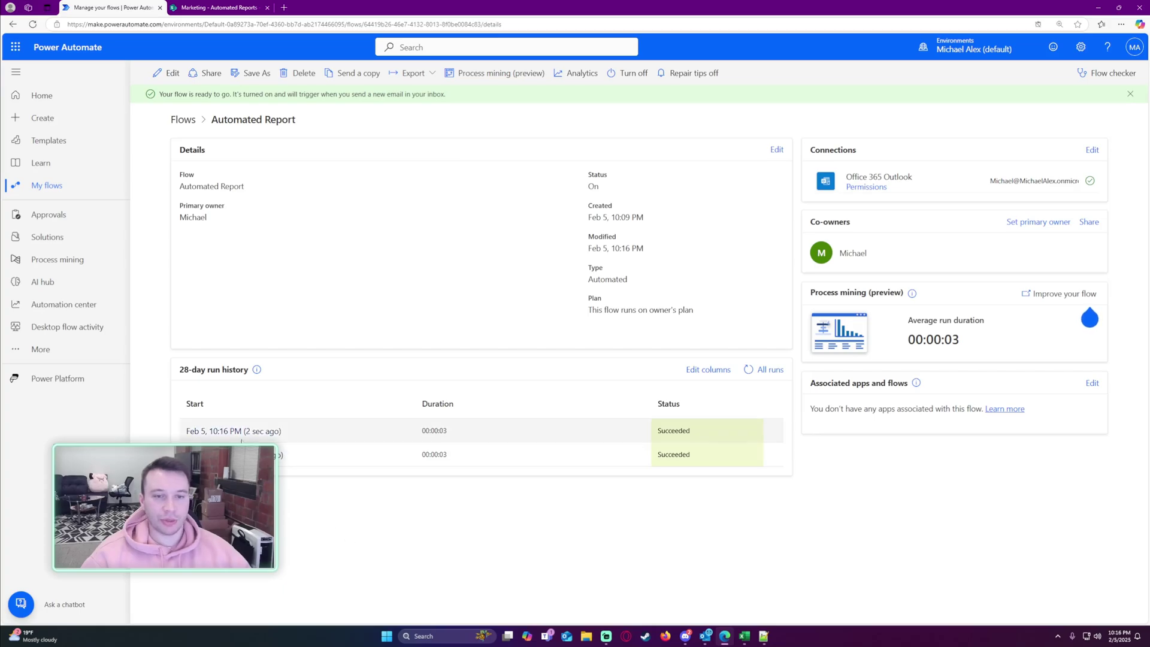
pyautogui.click(250, 434)
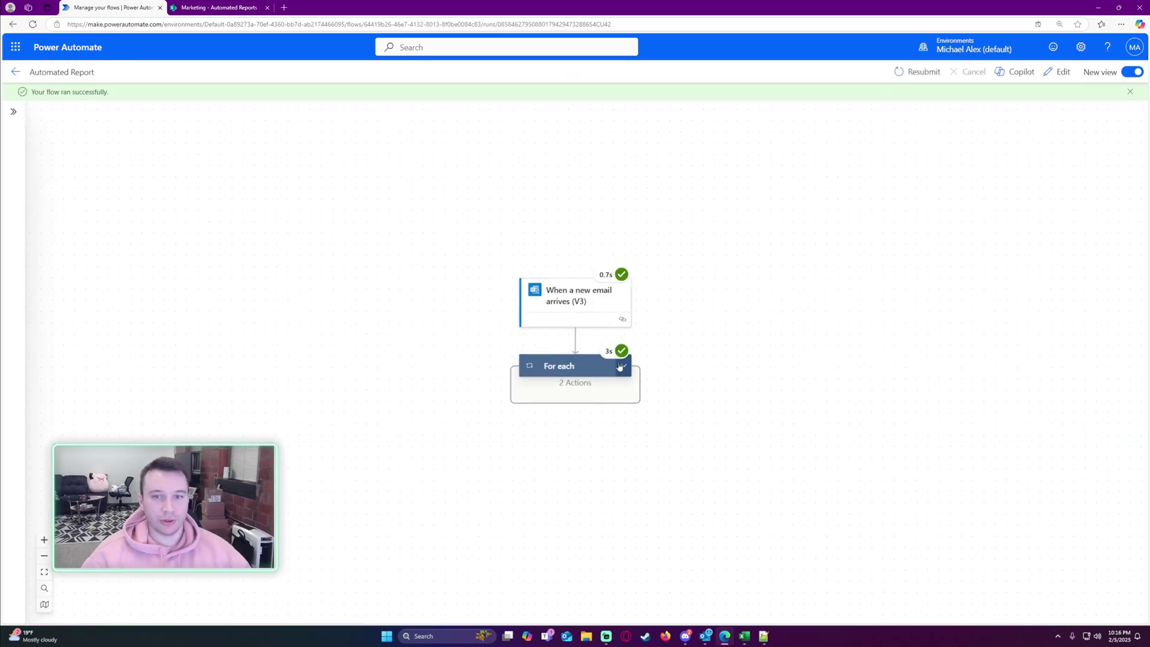
# Expand For each and the Condition, confirming Create file saved Employee List.xlsx.
pyautogui.click(631, 366)
pyautogui.scroll(-2, 695, 328)
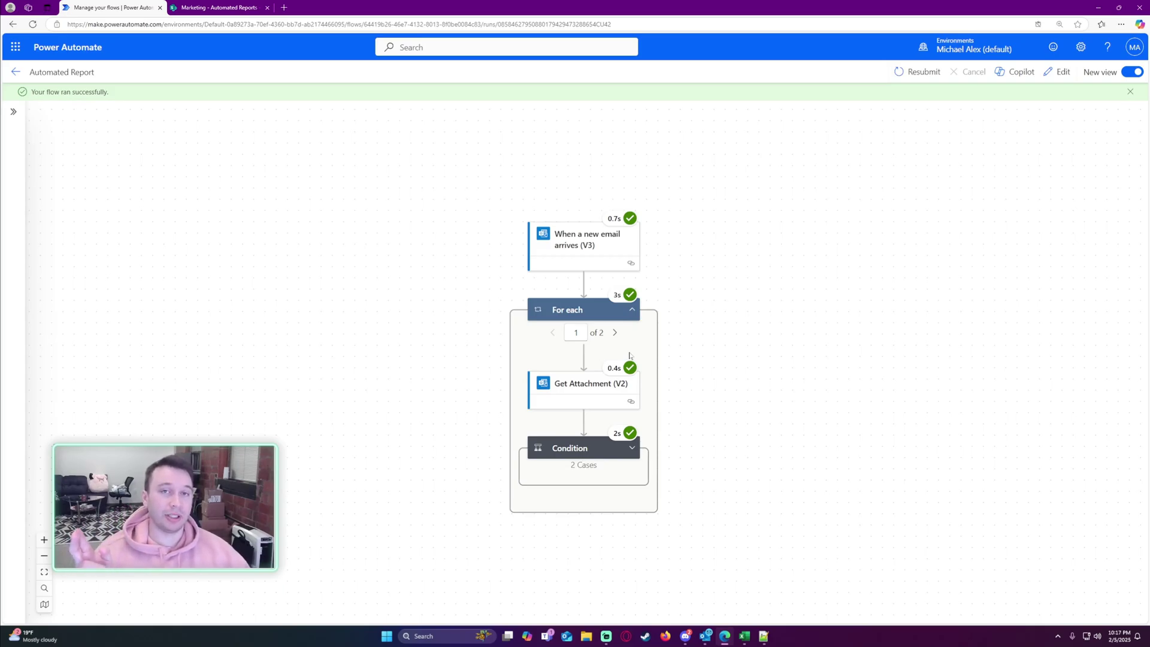
pyautogui.moveTo(701, 400); pyautogui.dragTo(682, 338)
pyautogui.click(599, 336)
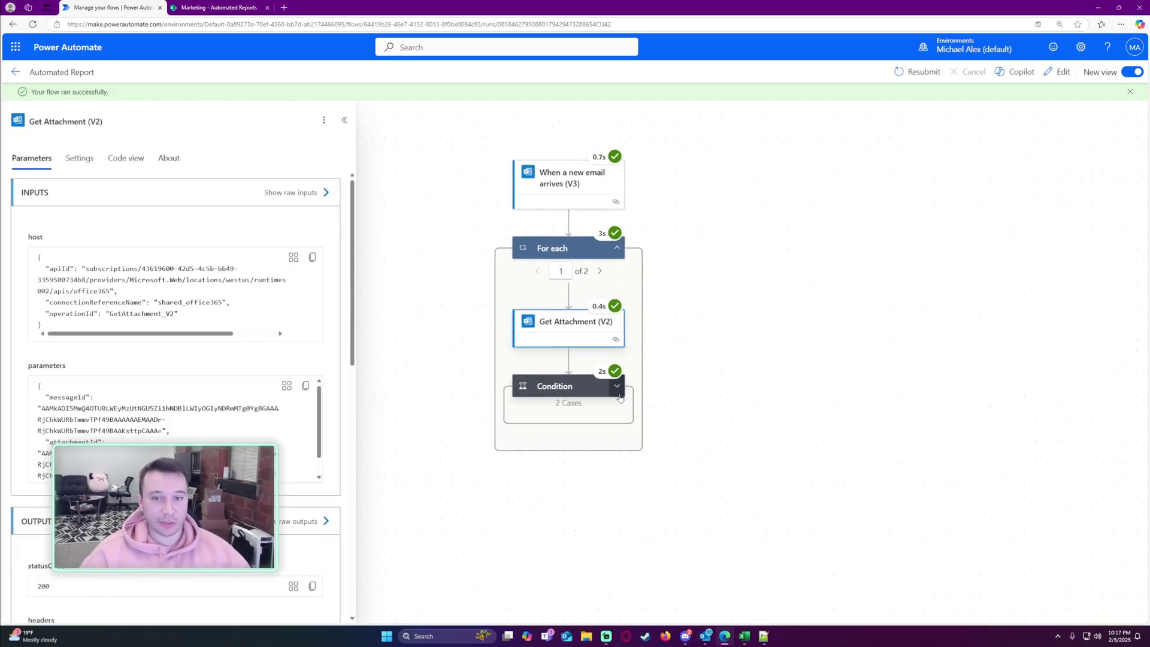
pyautogui.click(617, 386)
pyautogui.click(532, 450)
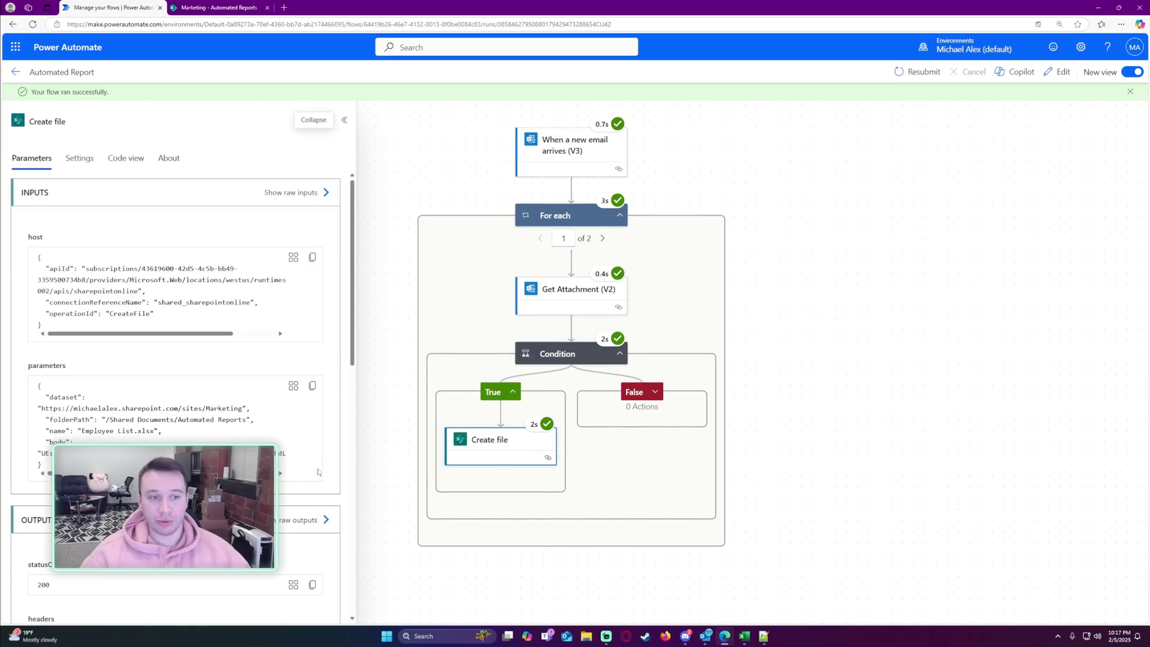
pyautogui.moveTo(197, 433); pyautogui.dragTo(62, 431)
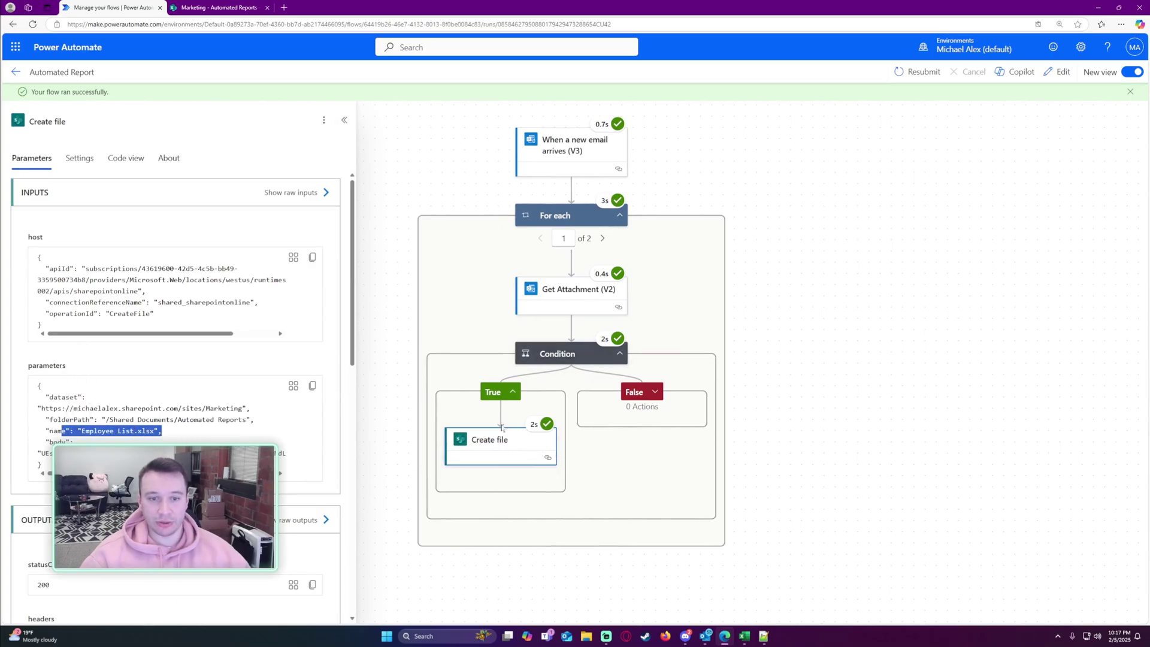
# Check iteration 2, where image001.jpg skipped Create file, then switch to SharePoint's Automated Reports library.
pyautogui.click(602, 237)
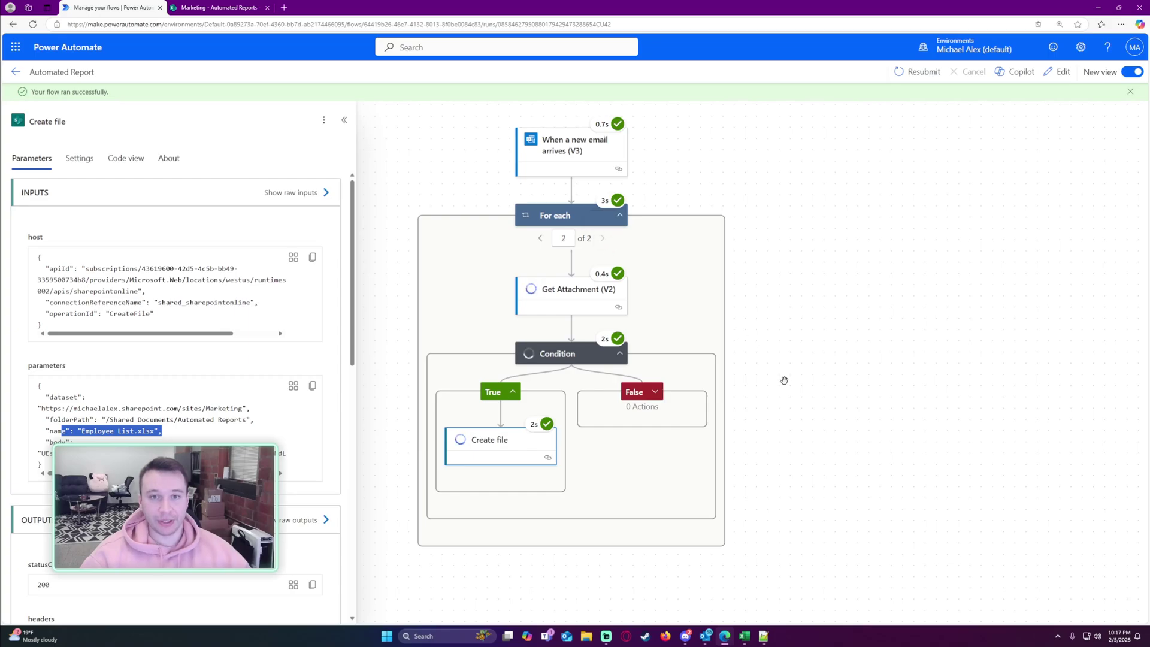
pyautogui.click(553, 300)
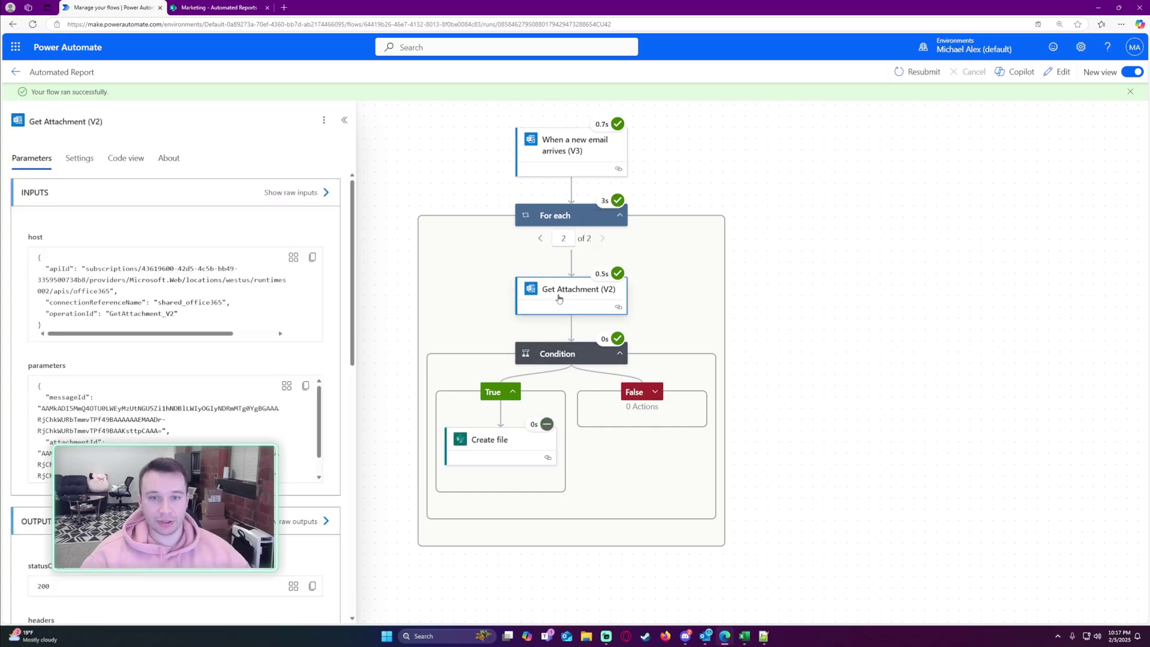
pyautogui.scroll(-2, 249, 419)
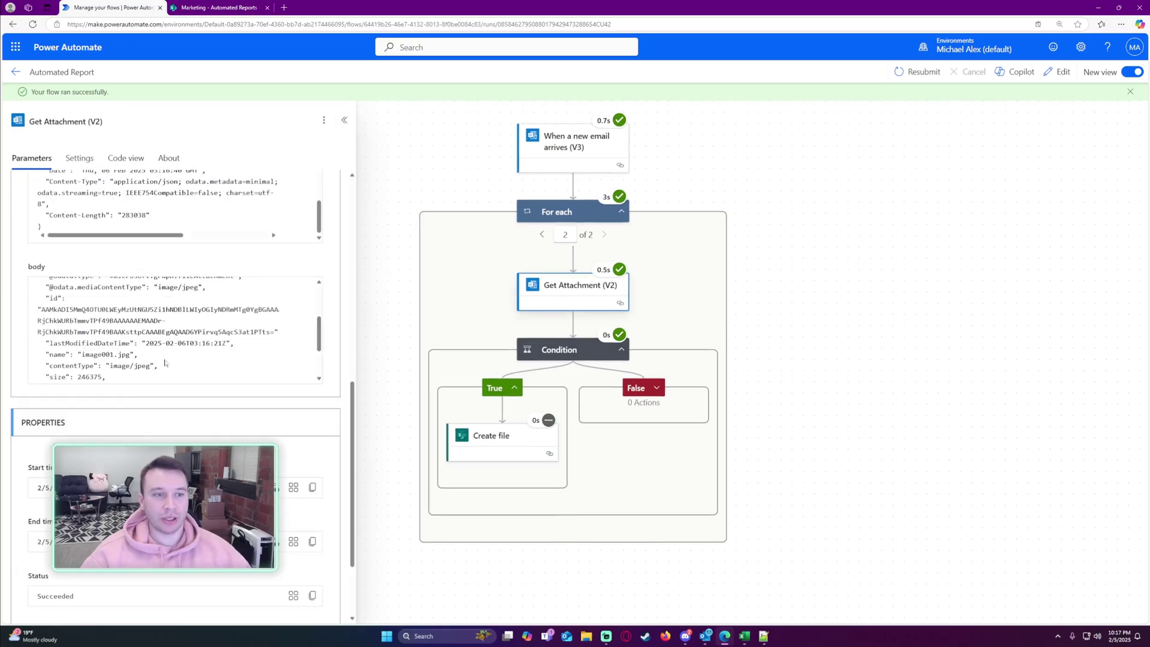
pyautogui.scroll(-2, 165, 362)
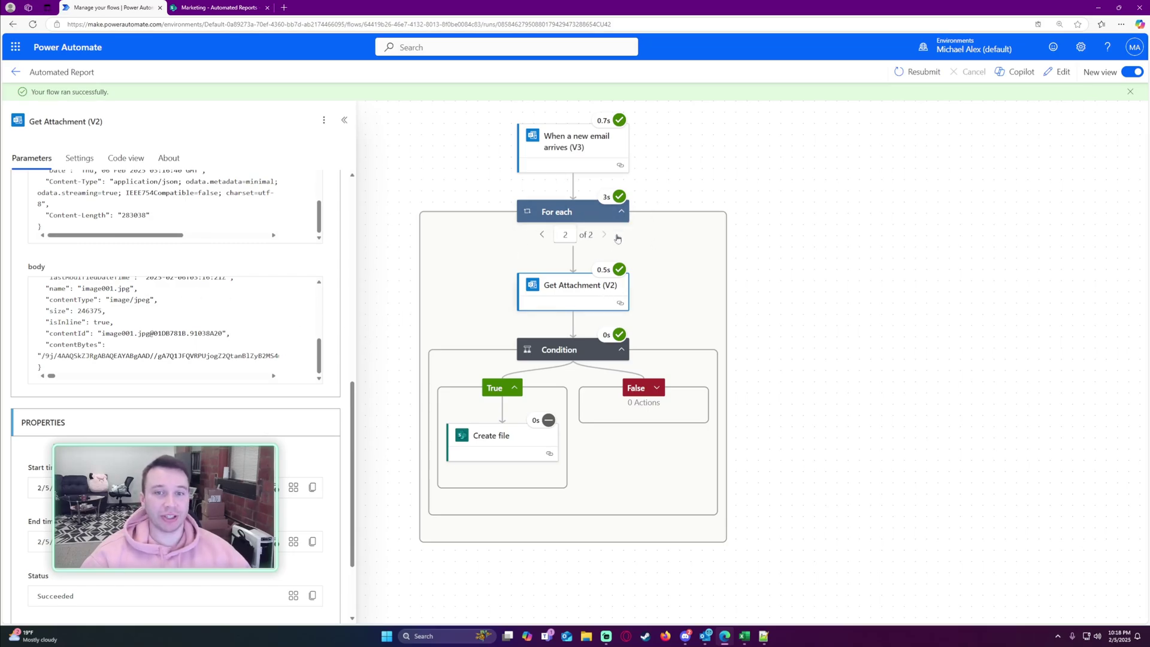
pyautogui.scroll(-3, 754, 300)
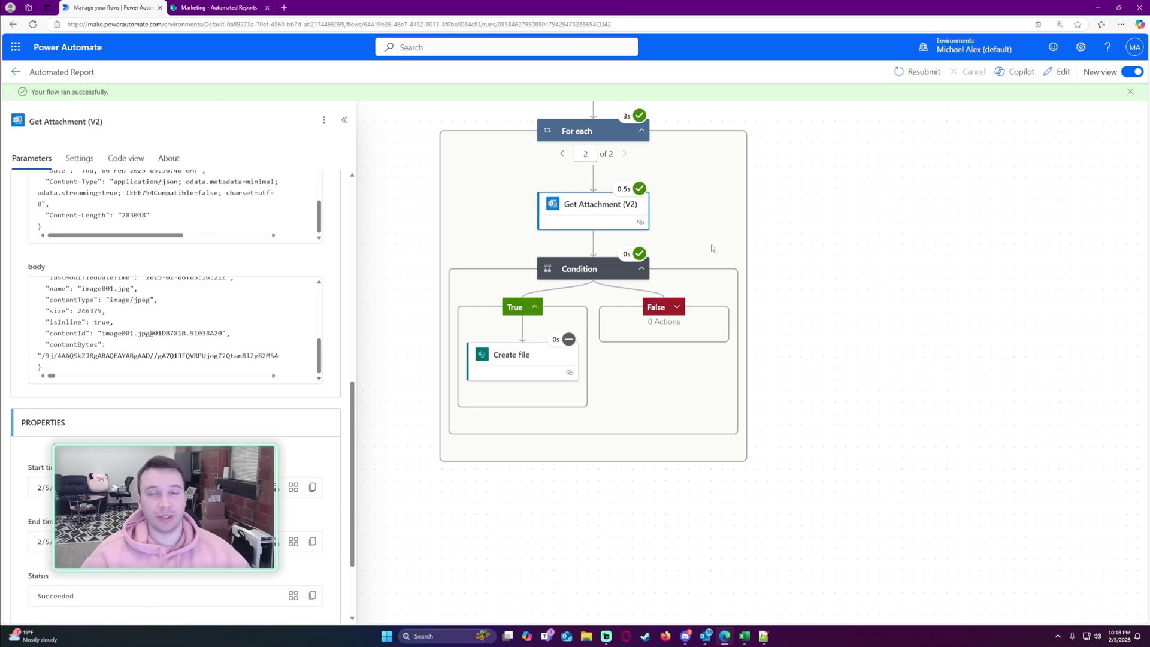
pyautogui.click(202, 8)
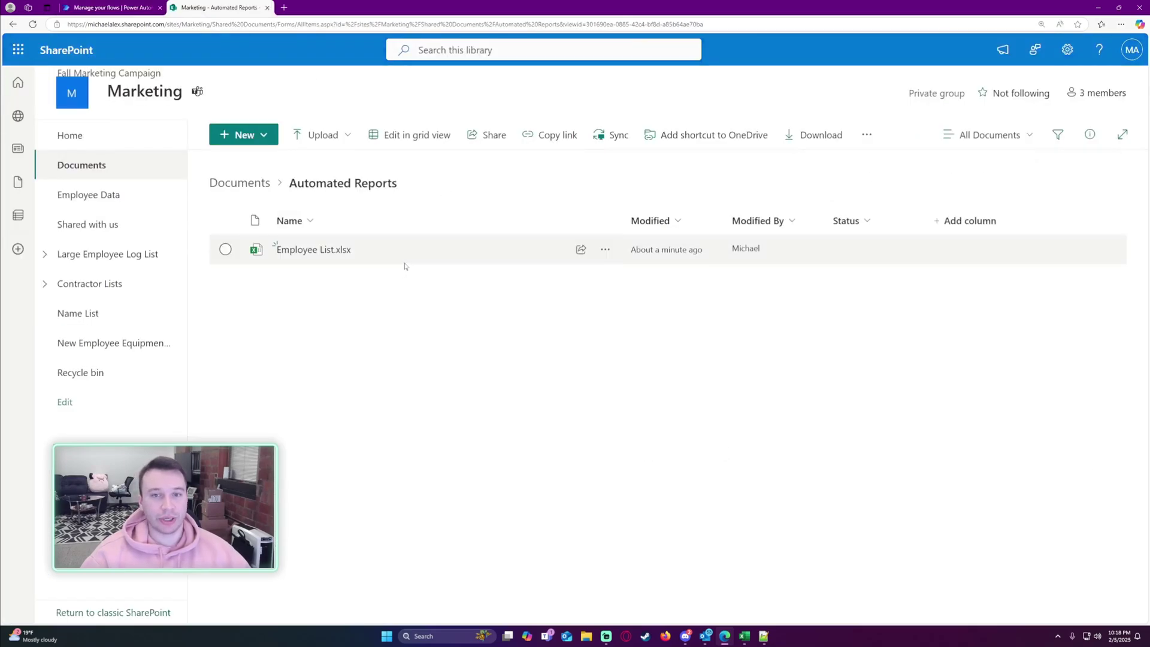
pyautogui.click(431, 255)
pyautogui.click(615, 251)
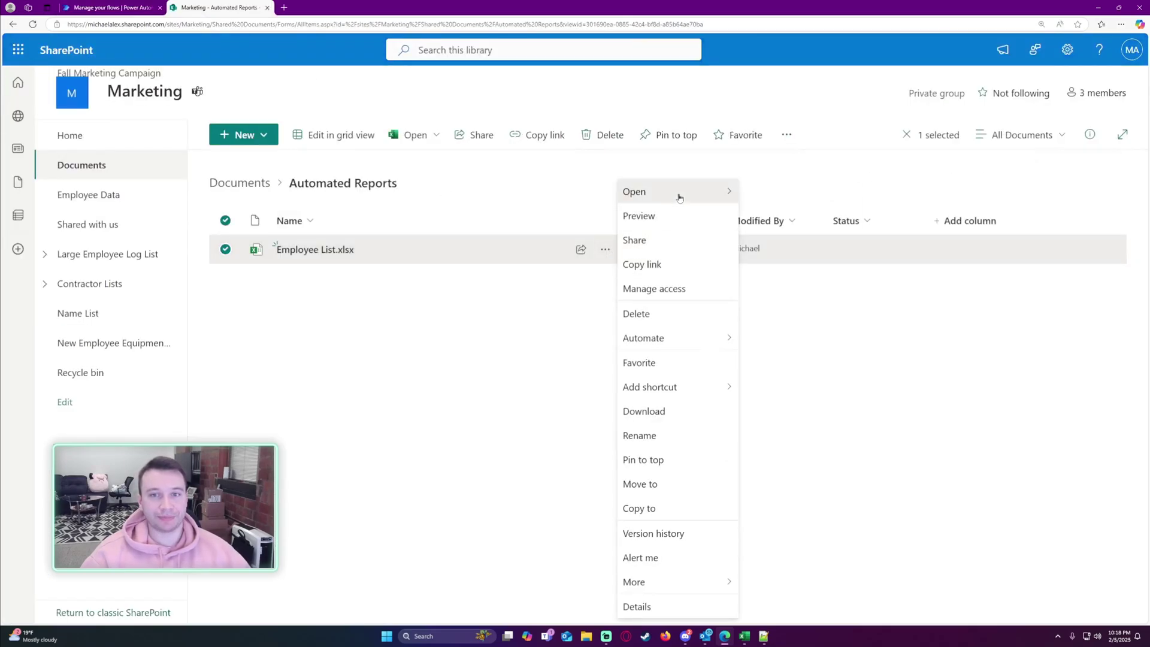
pyautogui.click(405, 263)
pyautogui.click(604, 249)
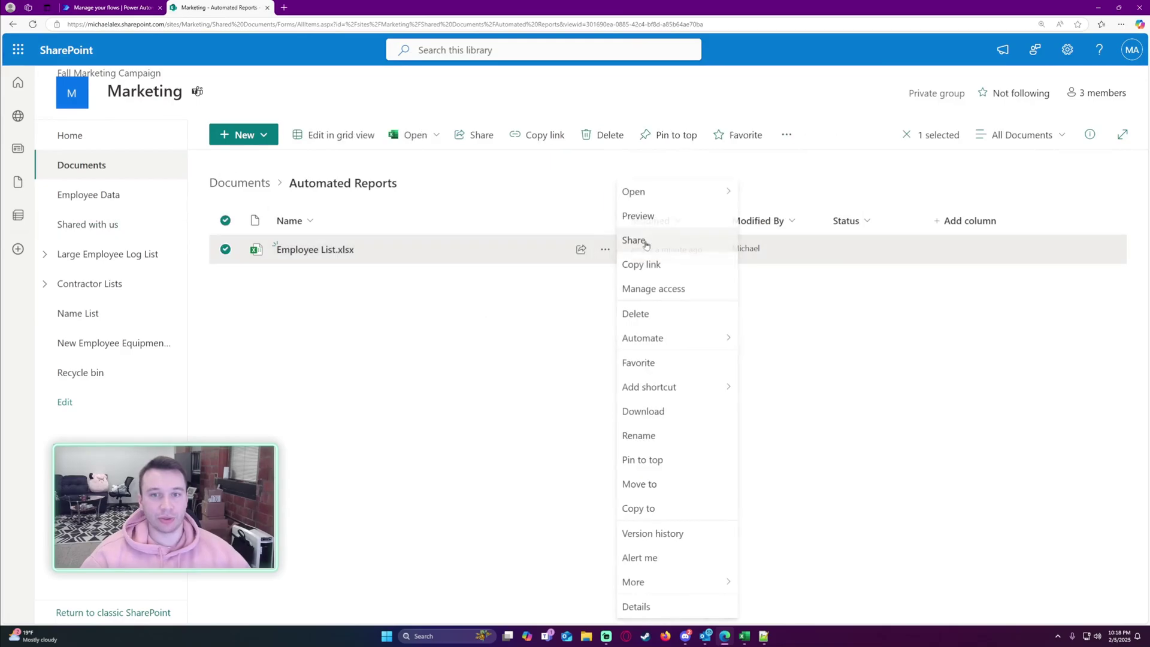
pyautogui.moveTo(634, 193)
pyautogui.click(746, 197)
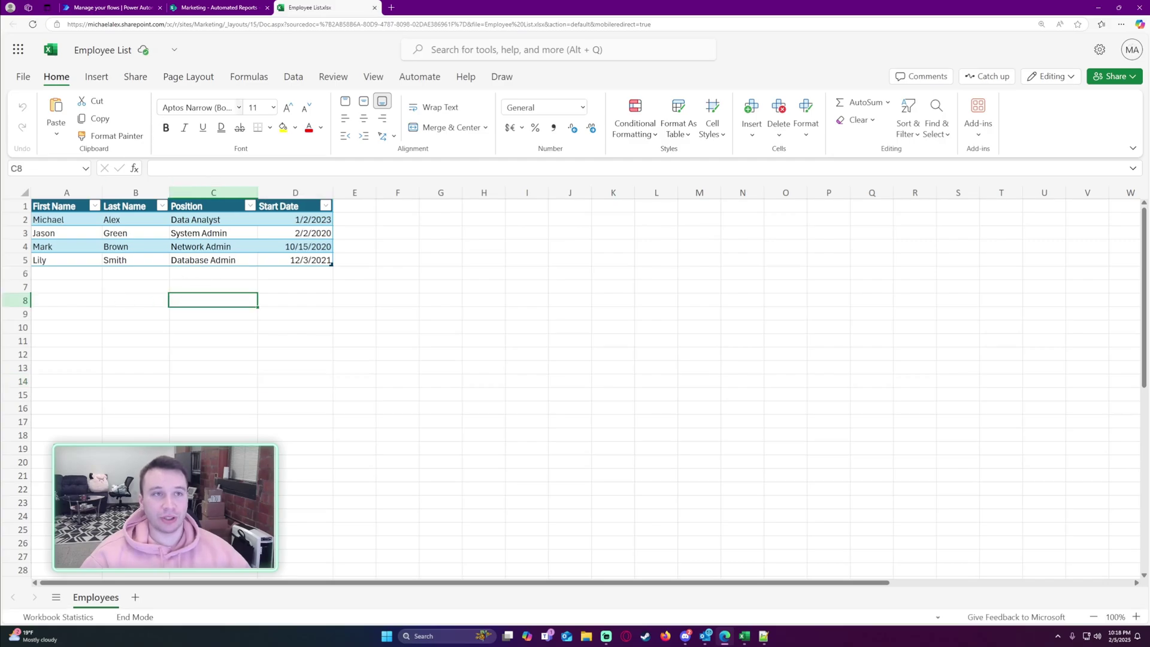
pyautogui.click(201, 6)
pyautogui.click(373, 8)
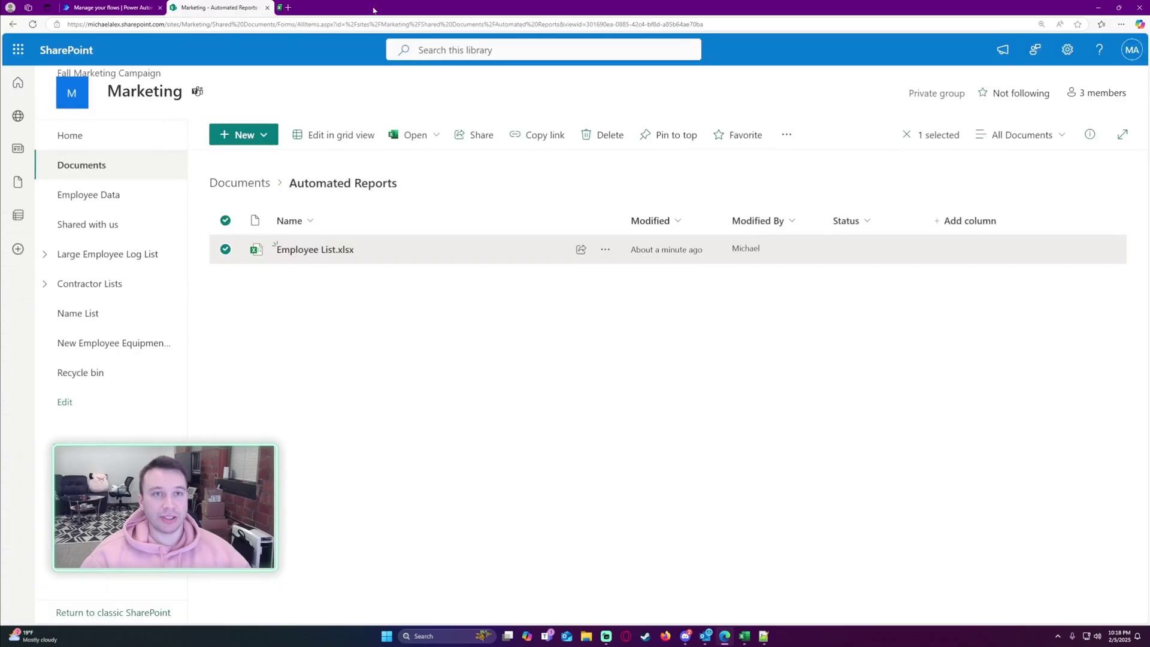
pyautogui.click(401, 328)
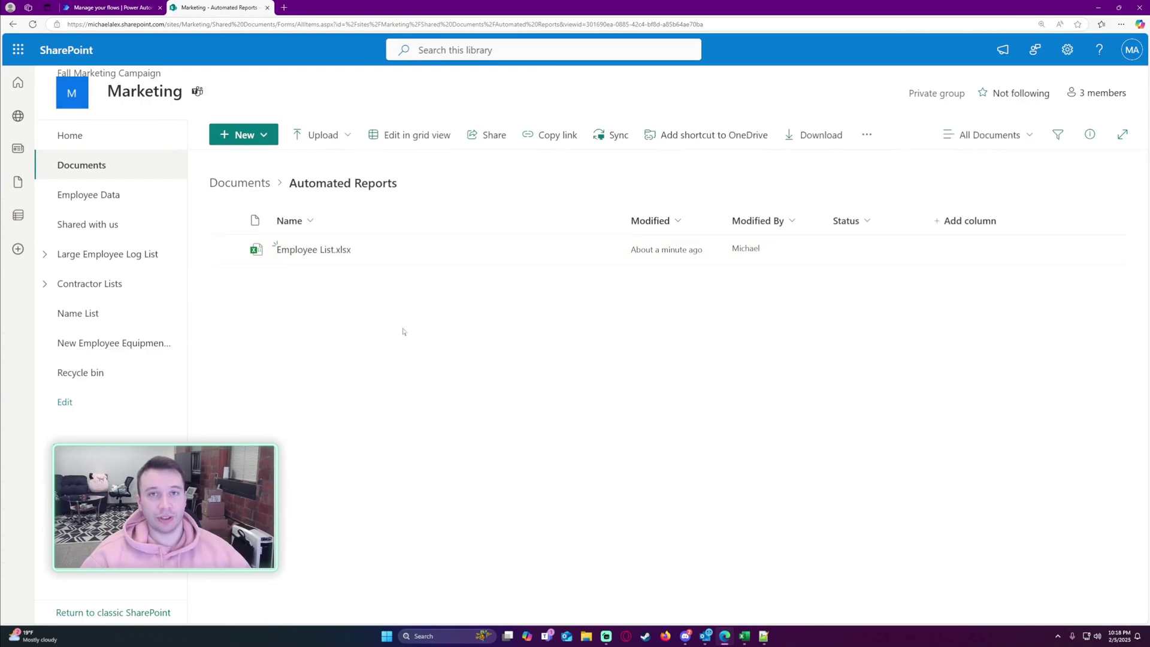